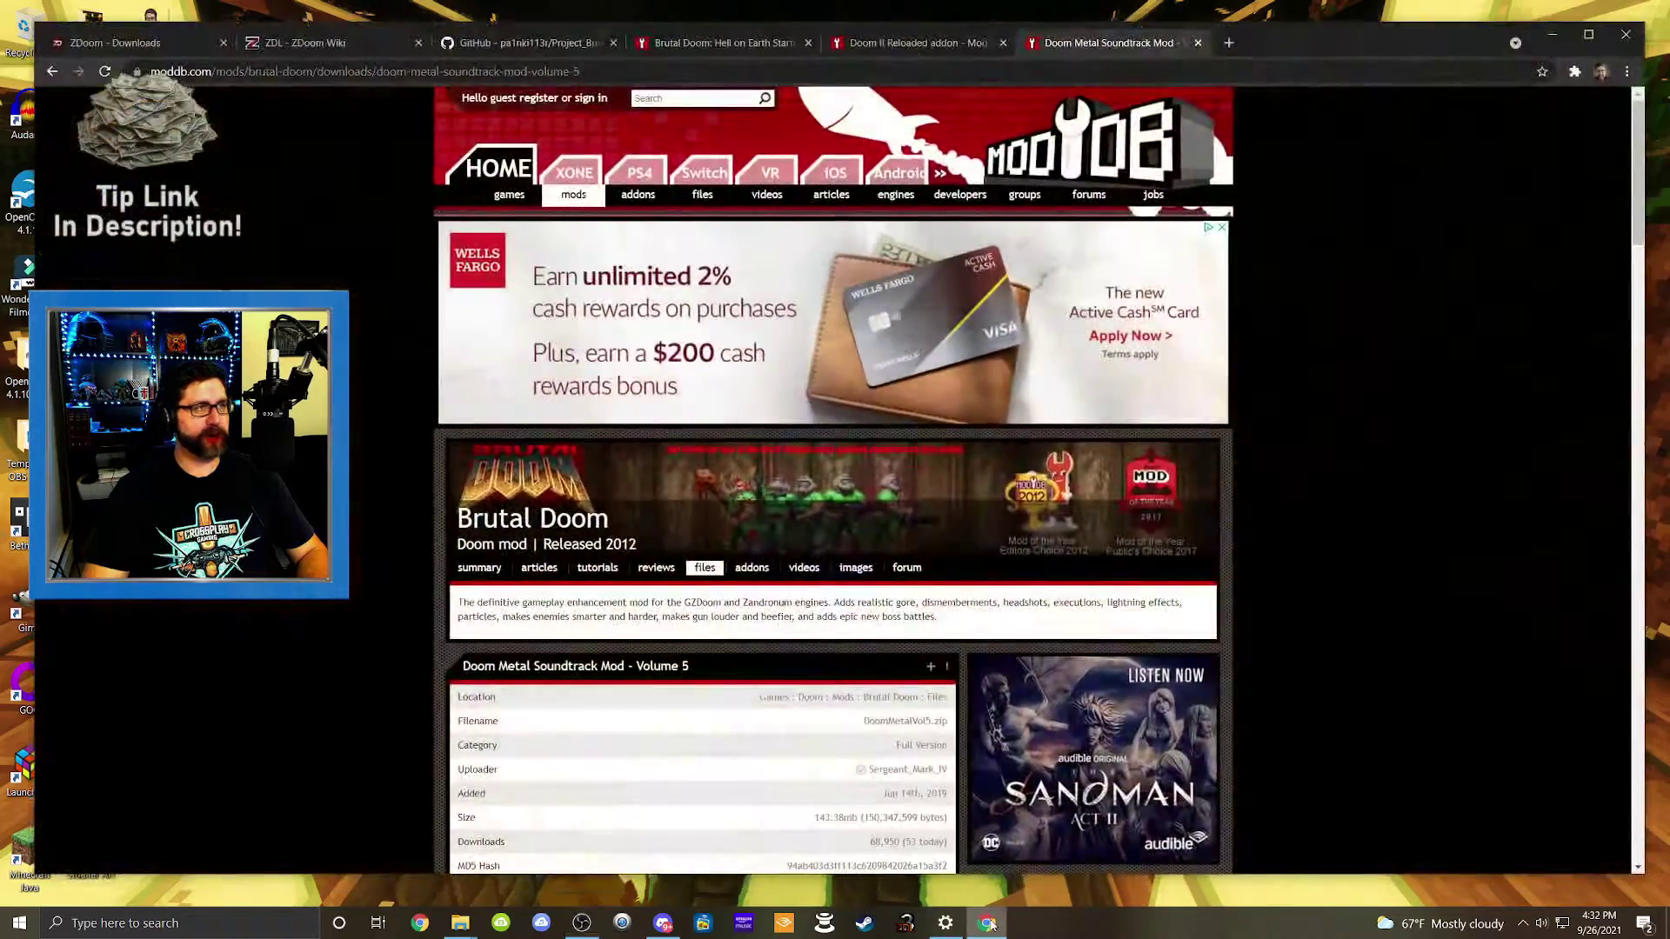
Step: Examine the GZDoom builds and ZDL launcher entry on the ZDoom downloads page, and open the ZDL wiki page
key(ctrl+1)
scroll(696, 280, up, 5)
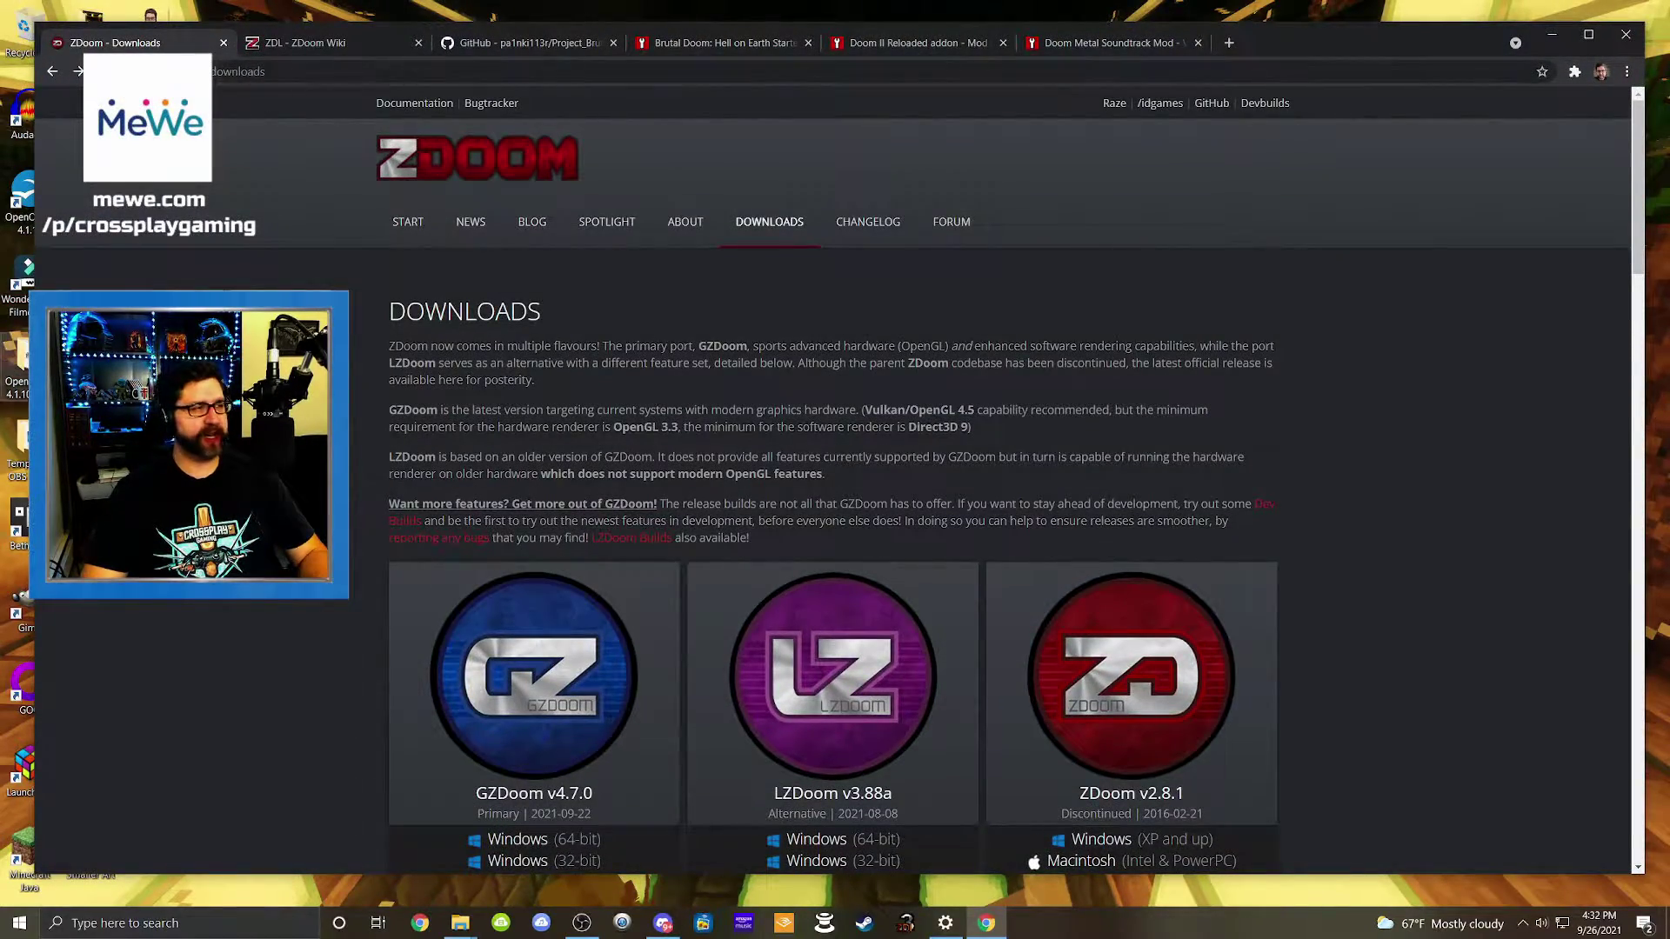
scroll(823, 483, down, 2)
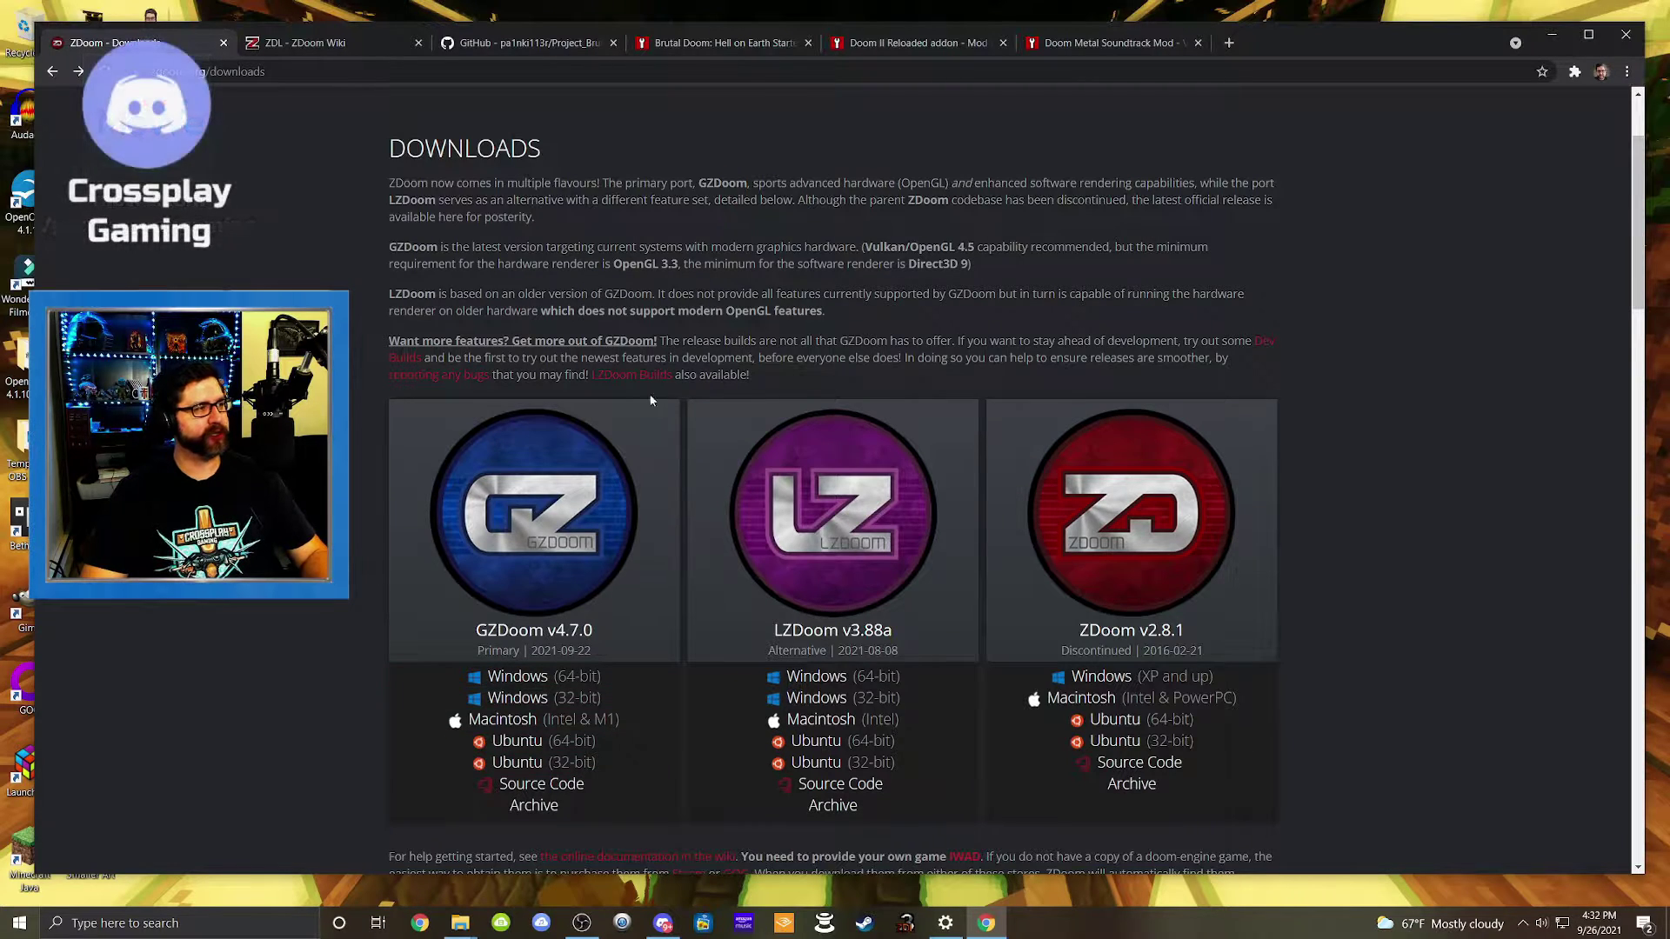
scroll(641, 387, down, 2)
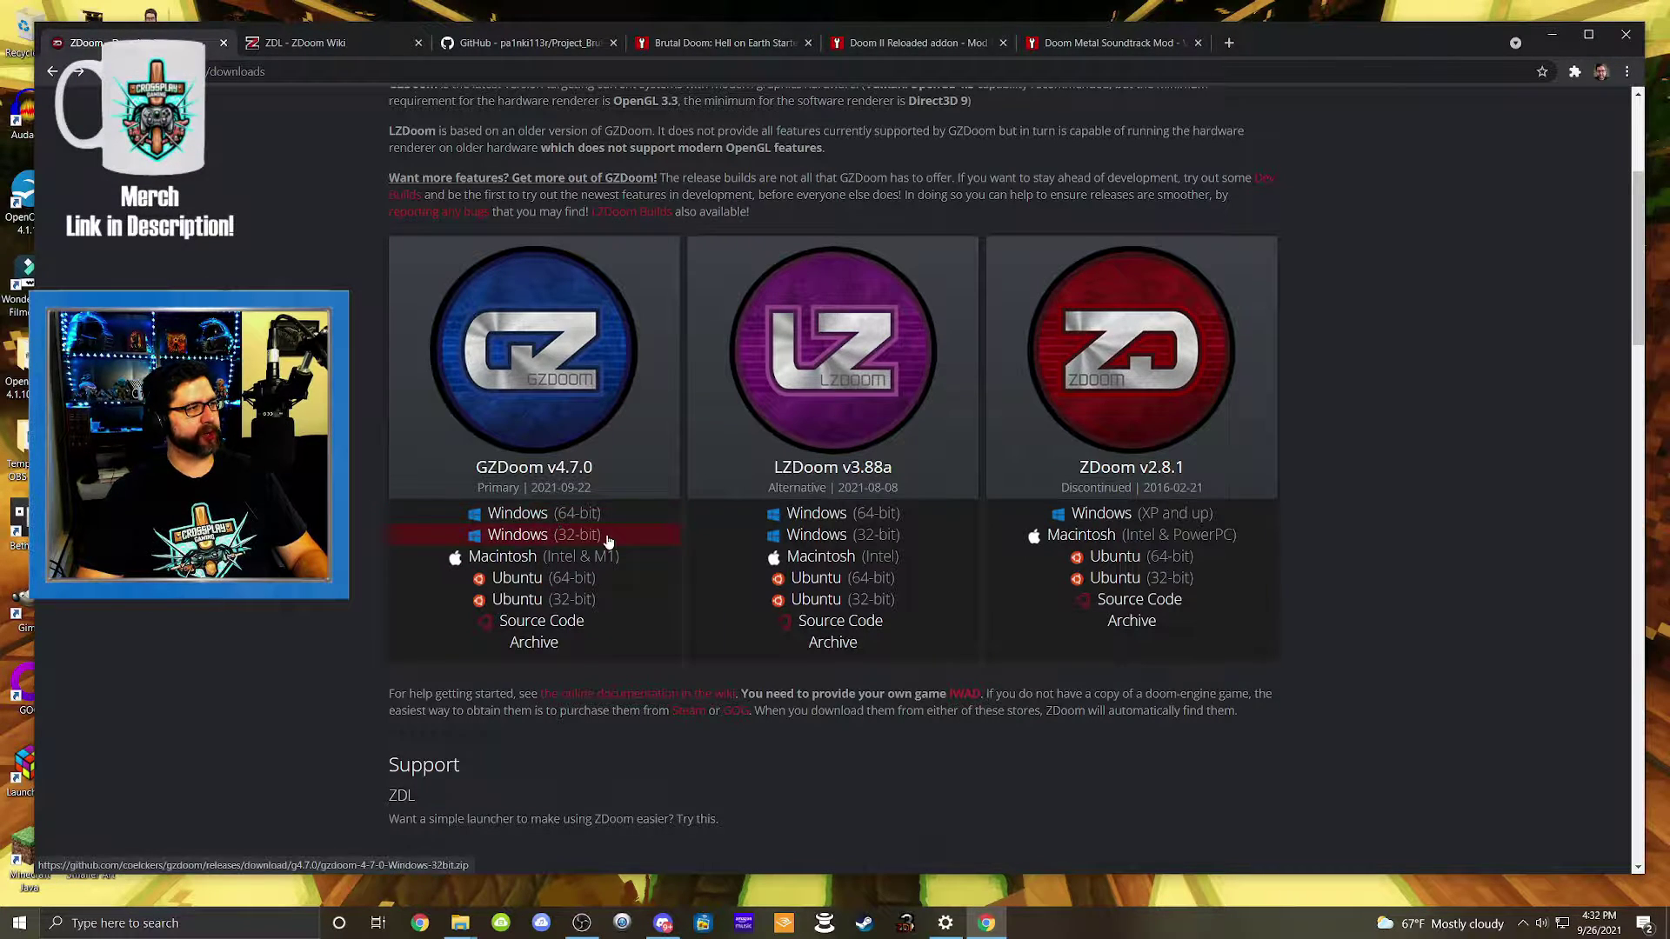
scroll(566, 555, down, 3)
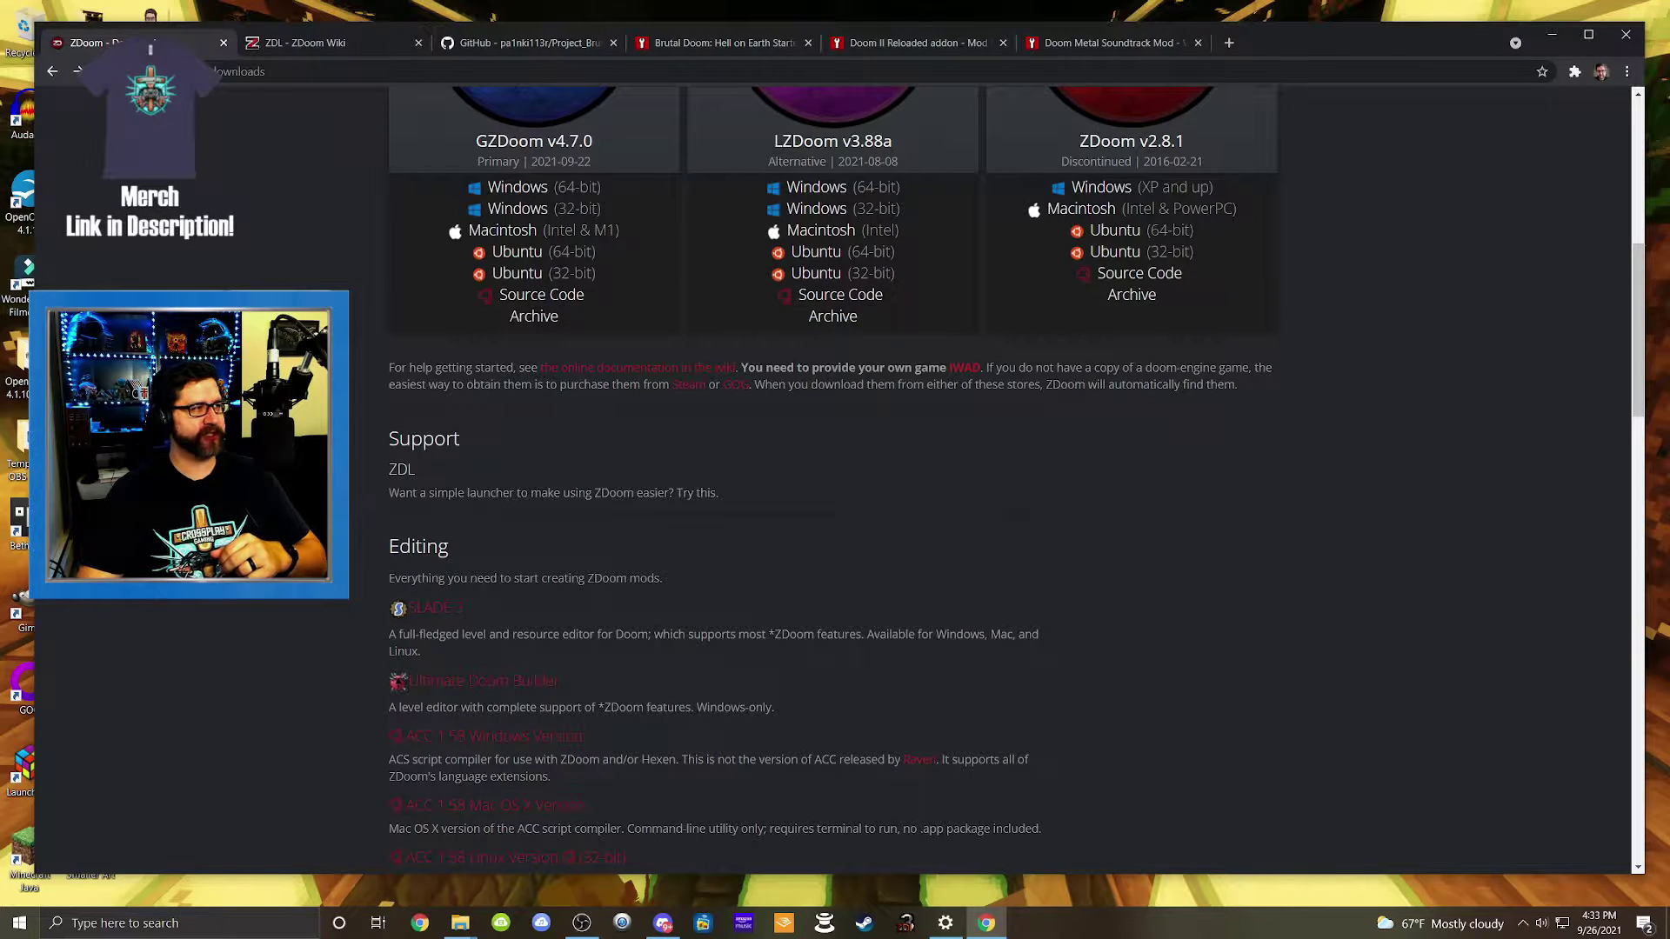
click(395, 51)
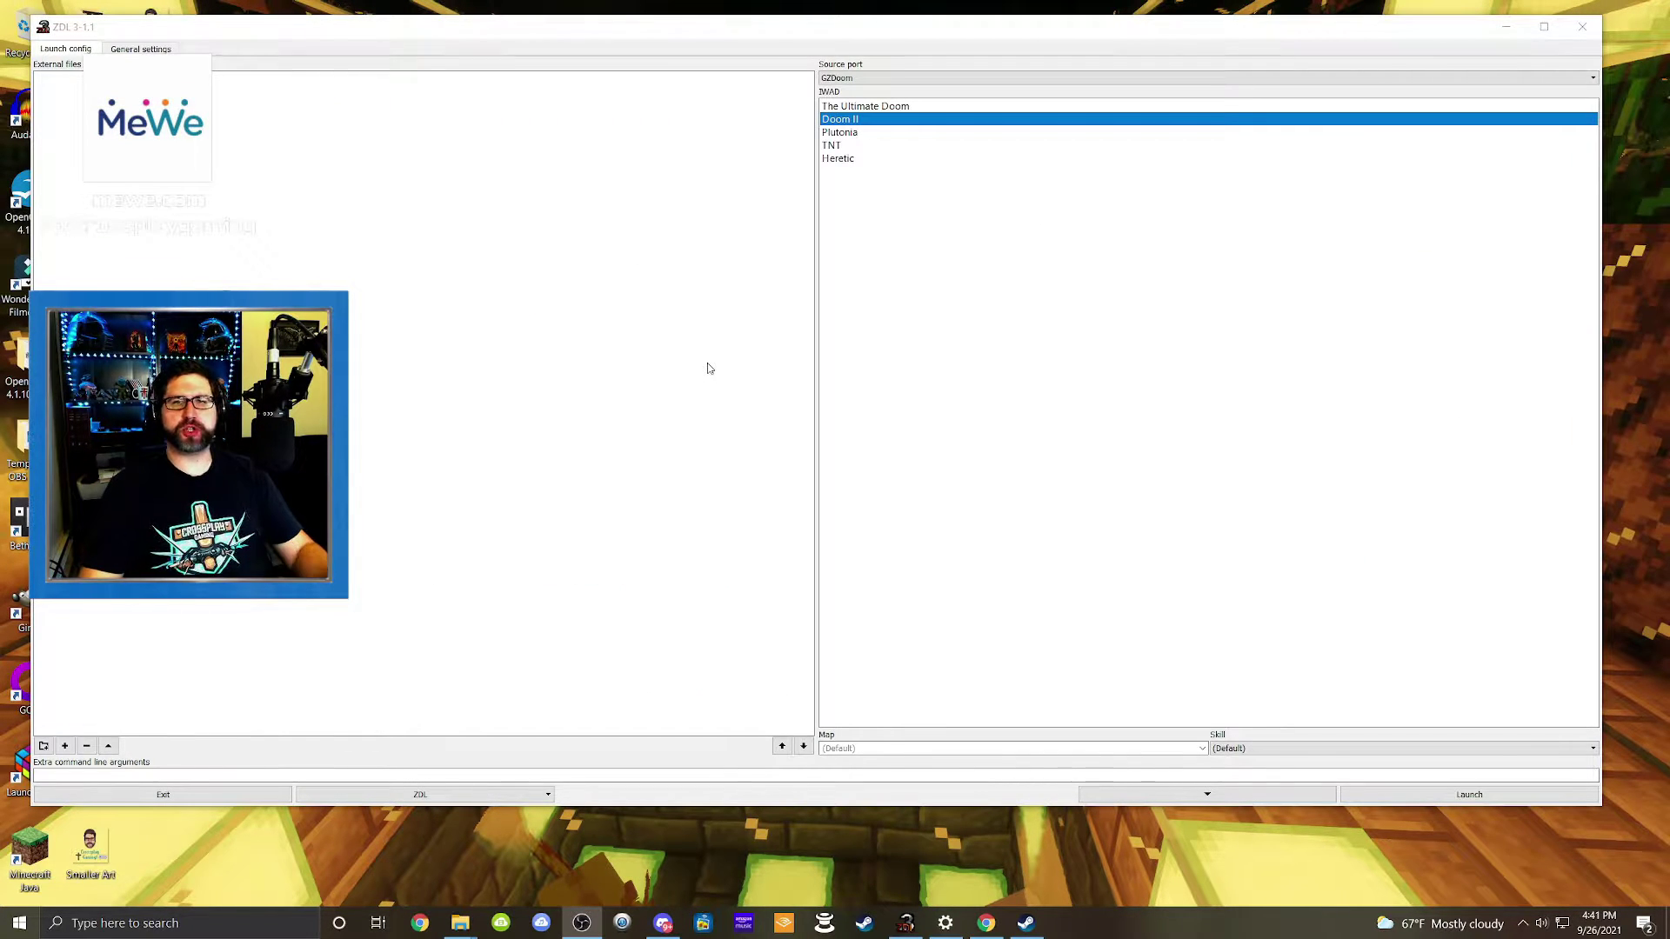
Step: In ZDL, make the launcher window taller, reposition it on the desktop, and show the general settings
drag(623, 32, 629, 44)
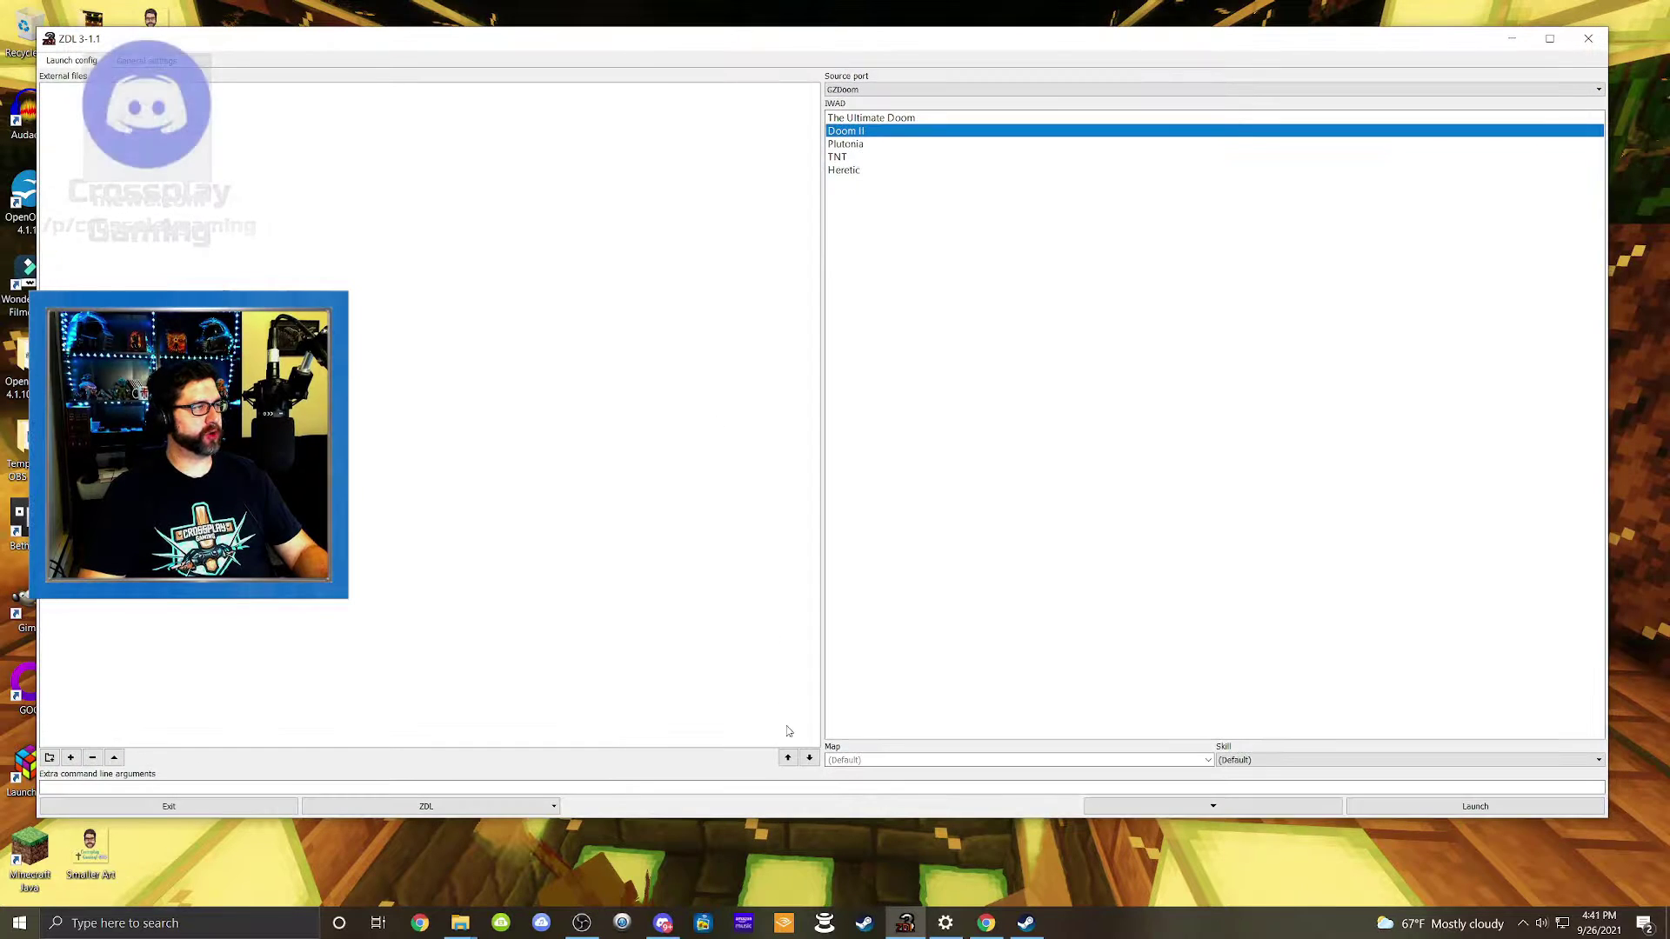
drag(838, 818, 837, 878)
drag(775, 33, 791, 48)
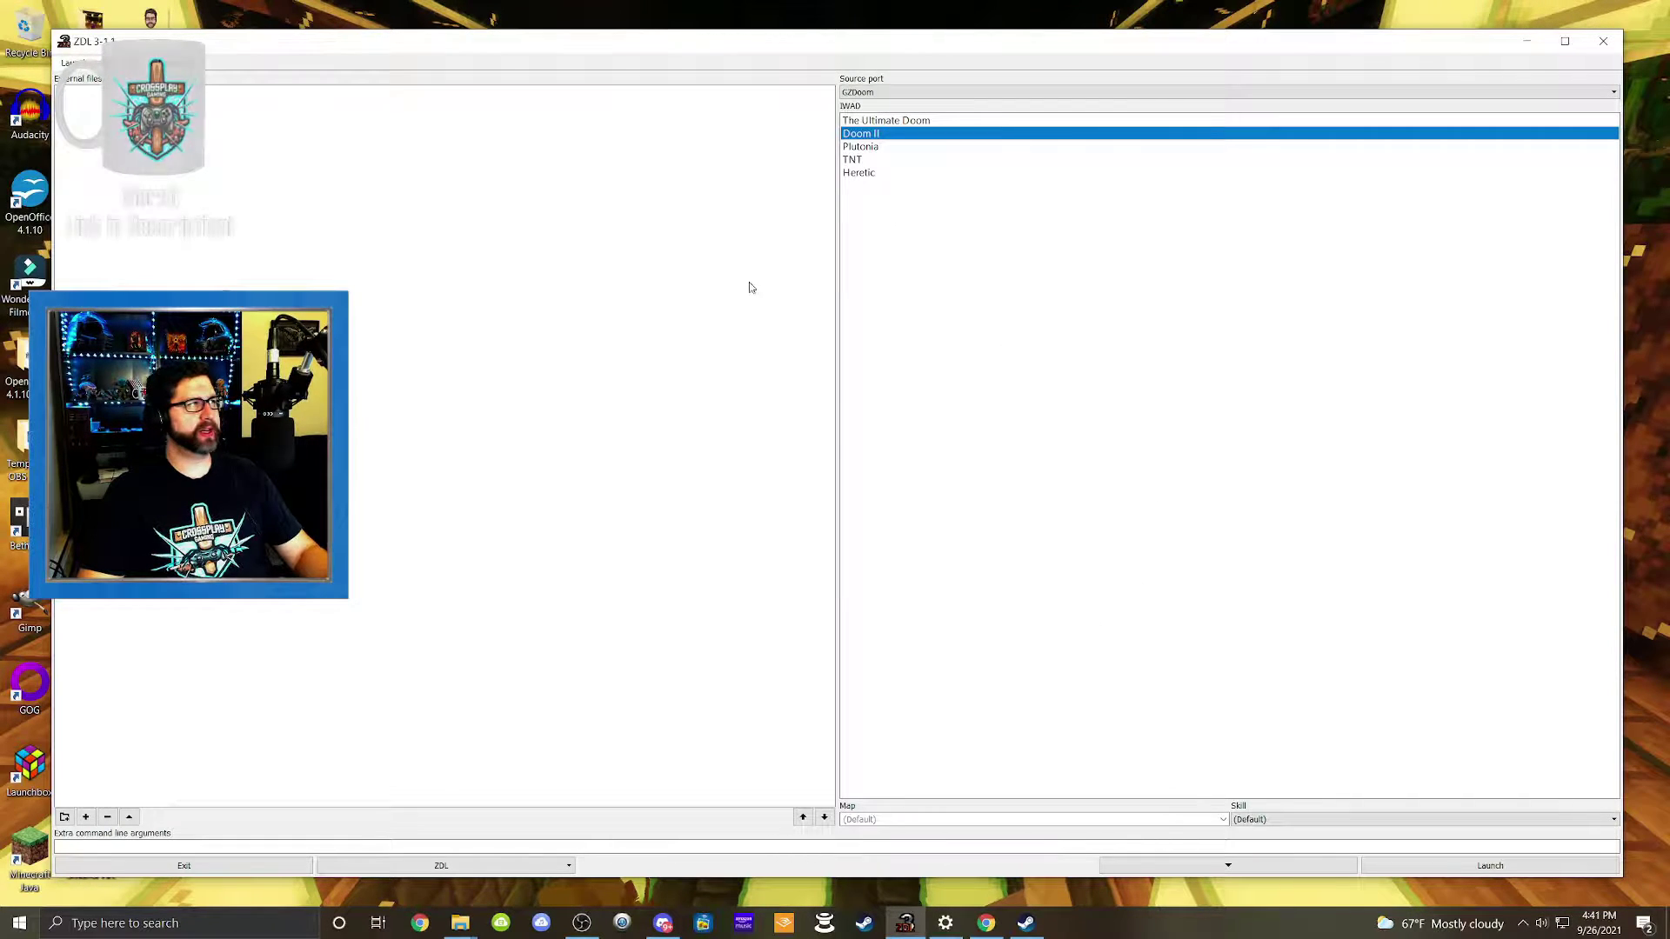
drag(298, 39, 627, 74)
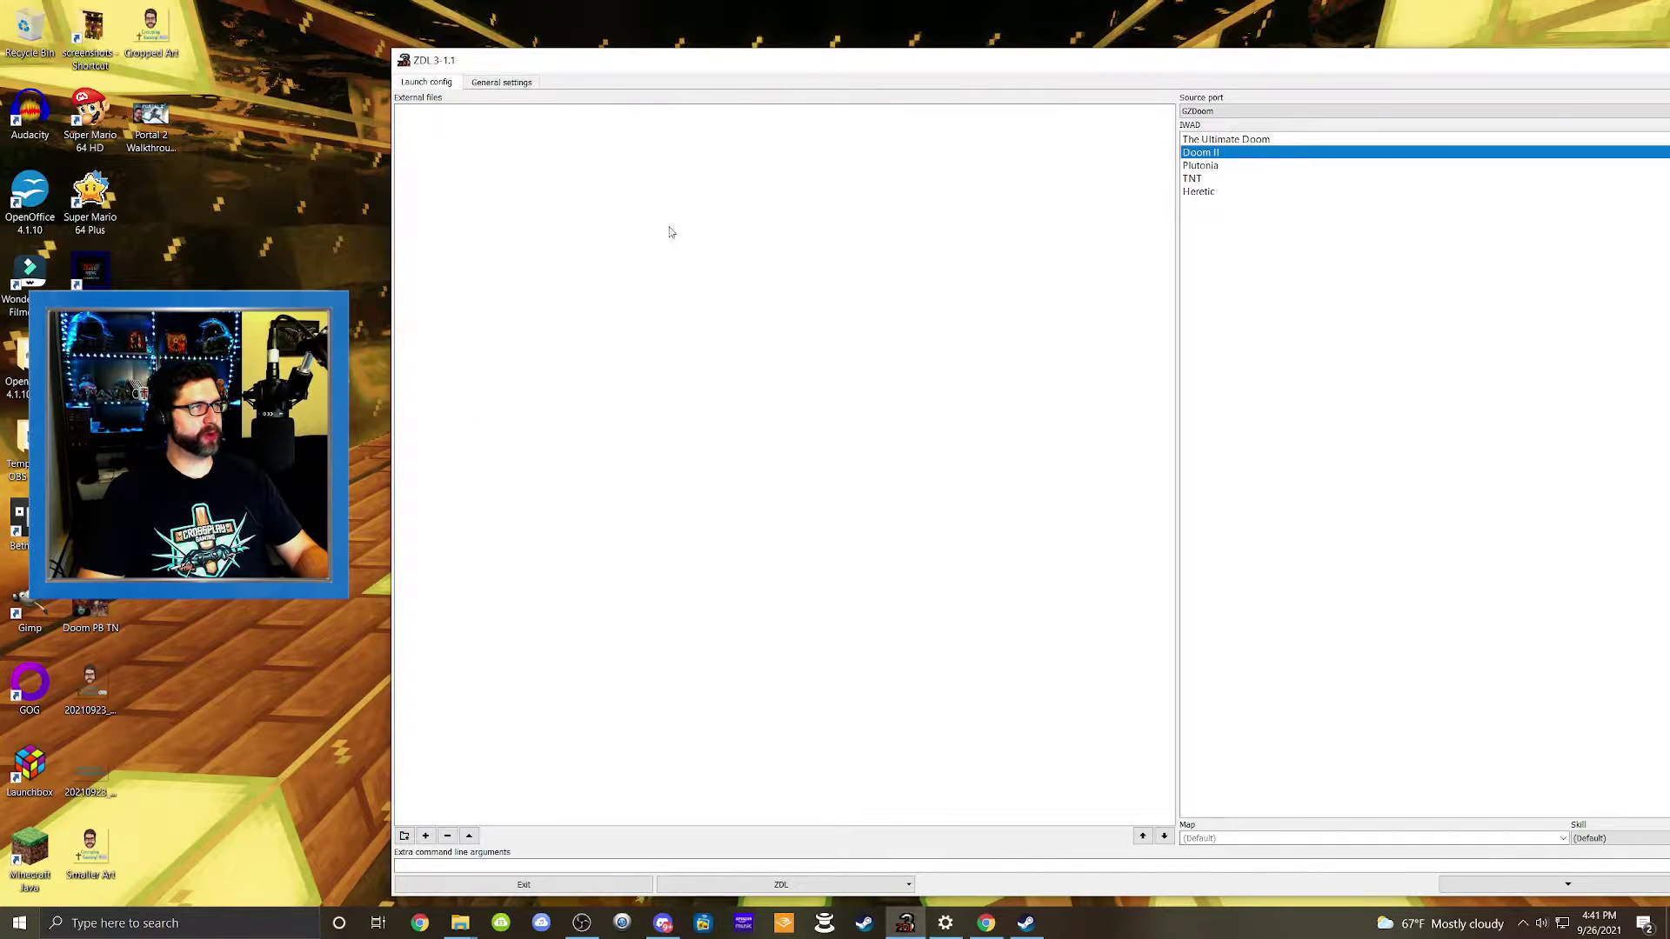
drag(910, 74, 868, 67)
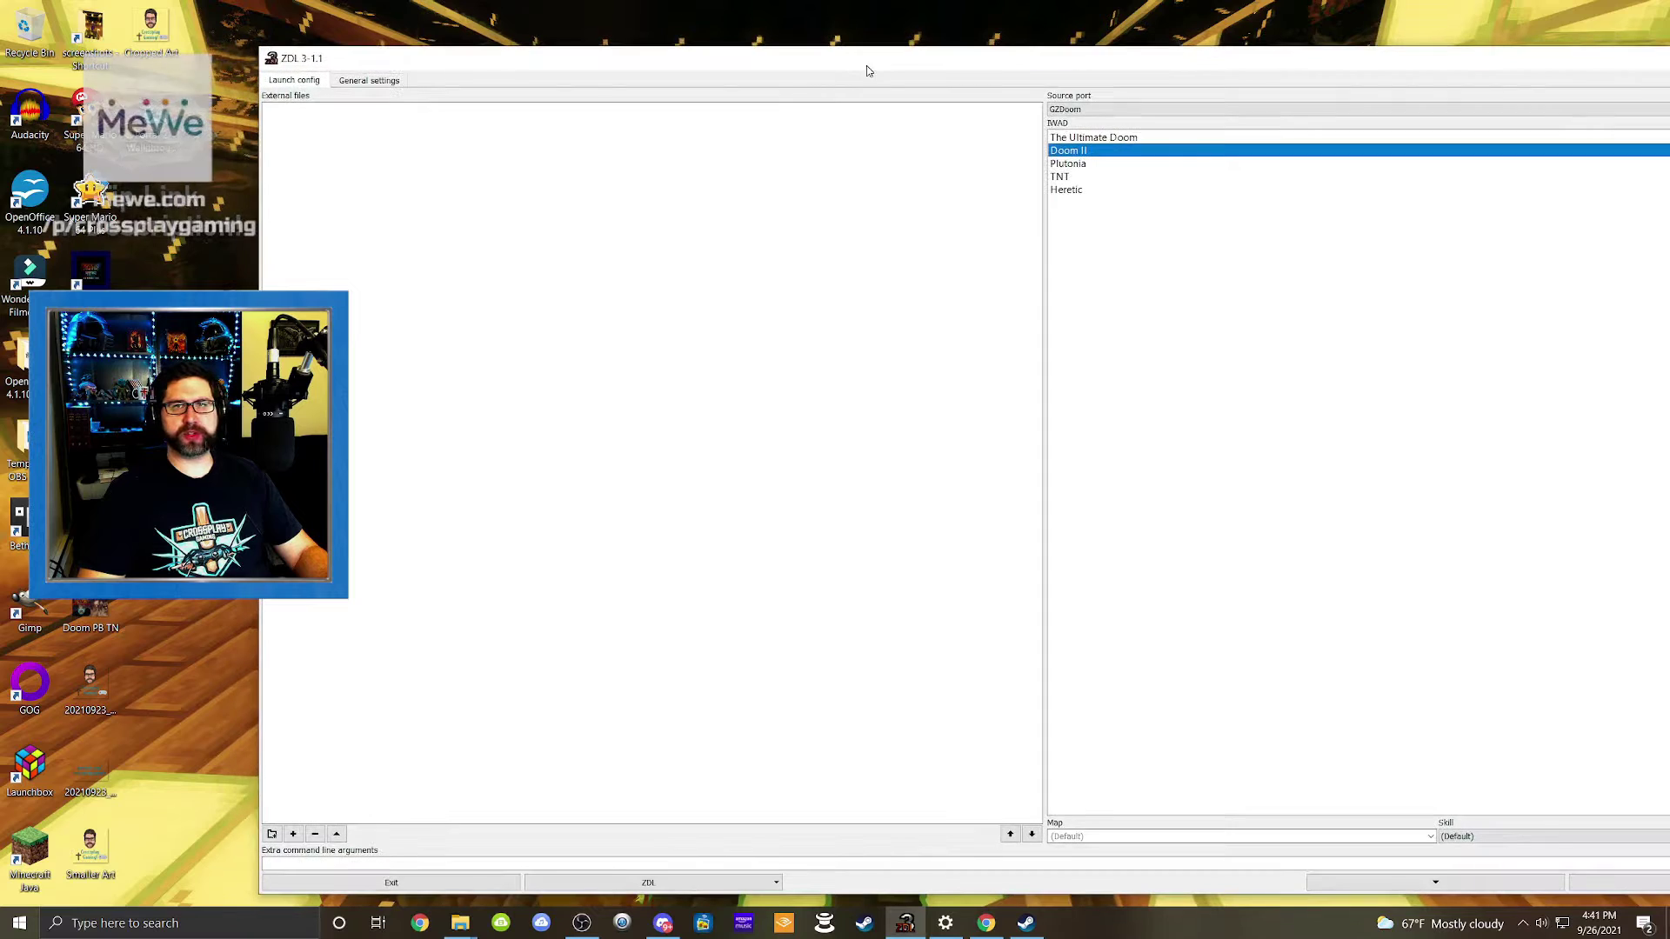
click(369, 81)
drag(640, 63, 660, 60)
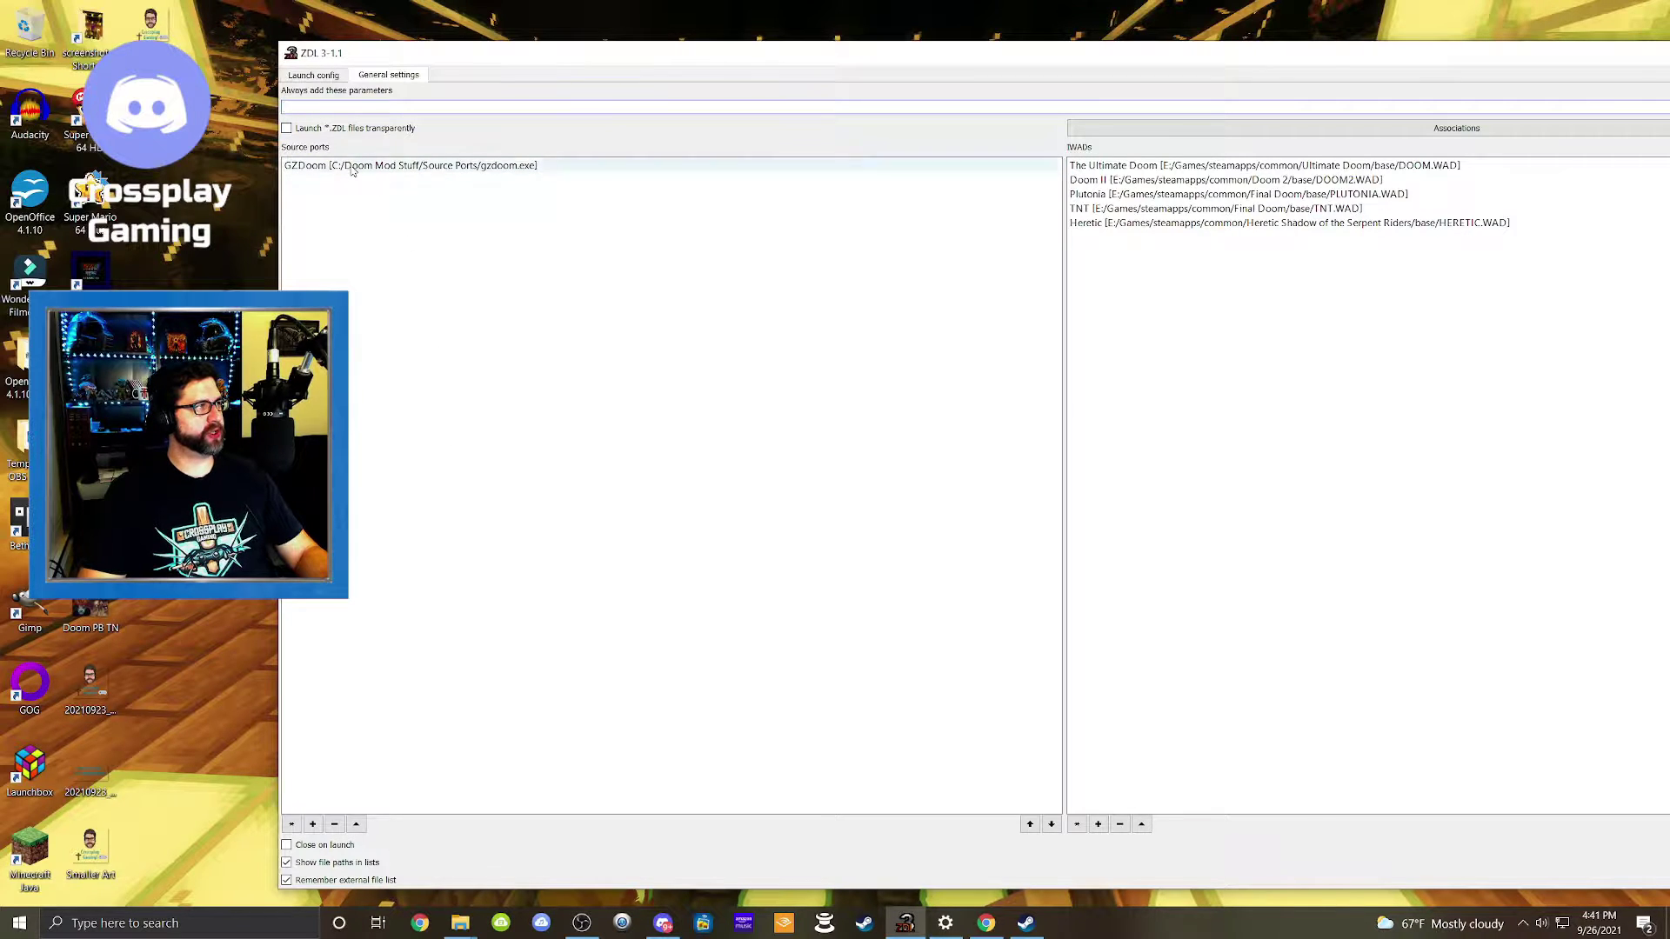
Step: Add the gzdoom executable from the Source Ports folder to the source ports list
click(313, 825)
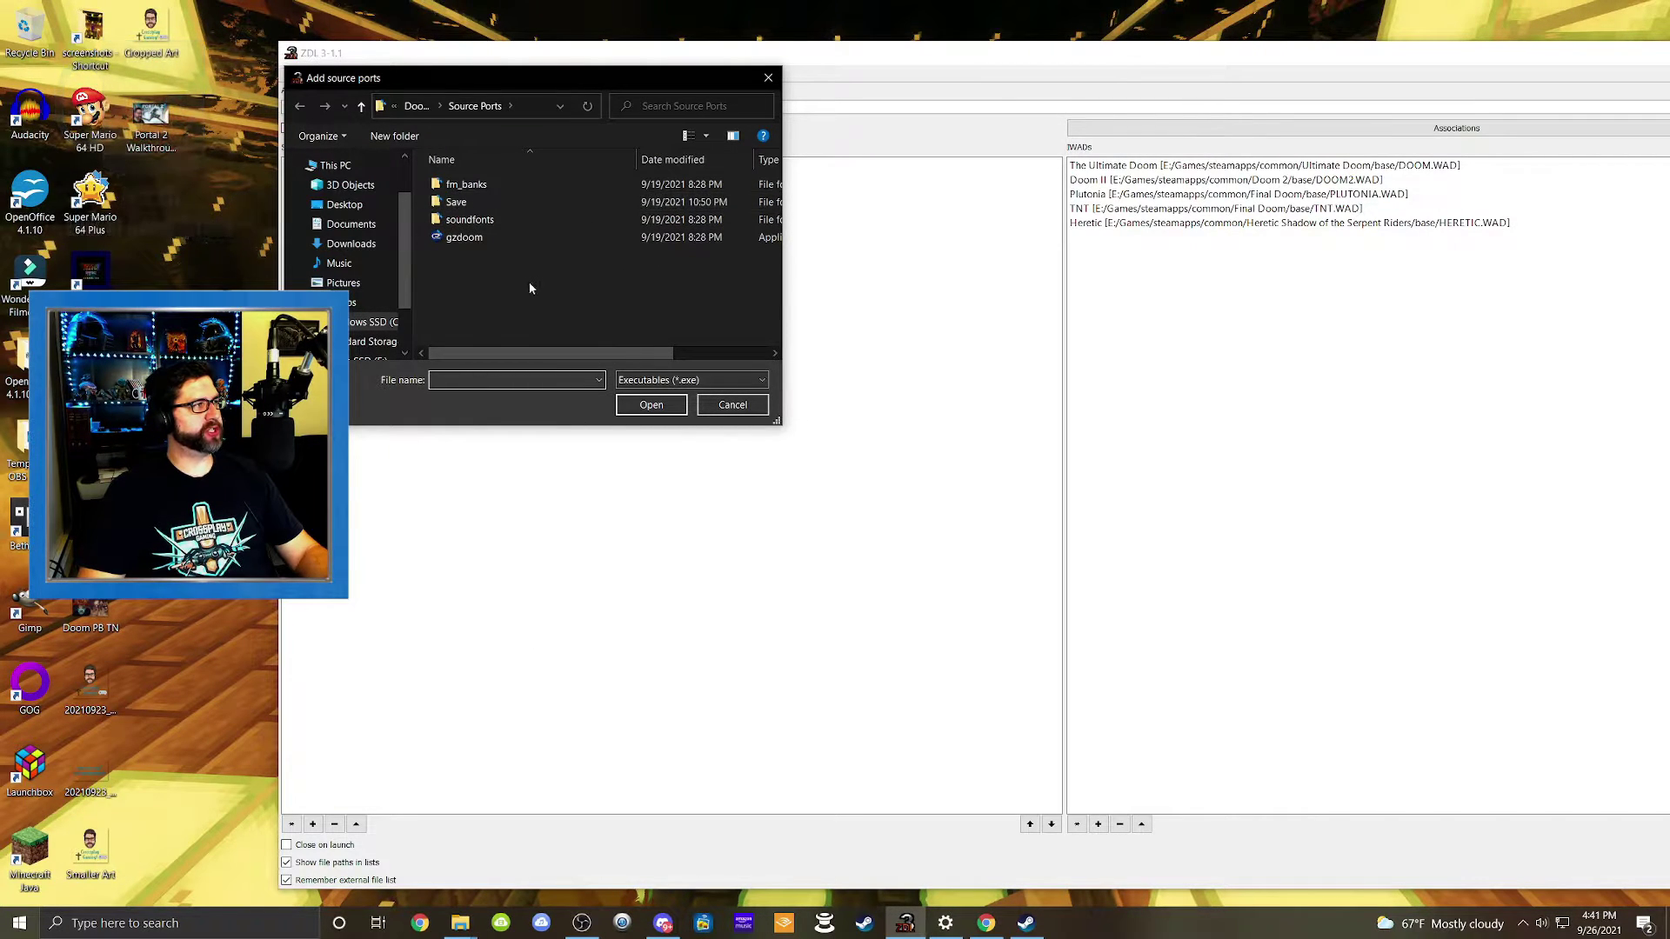
click(454, 247)
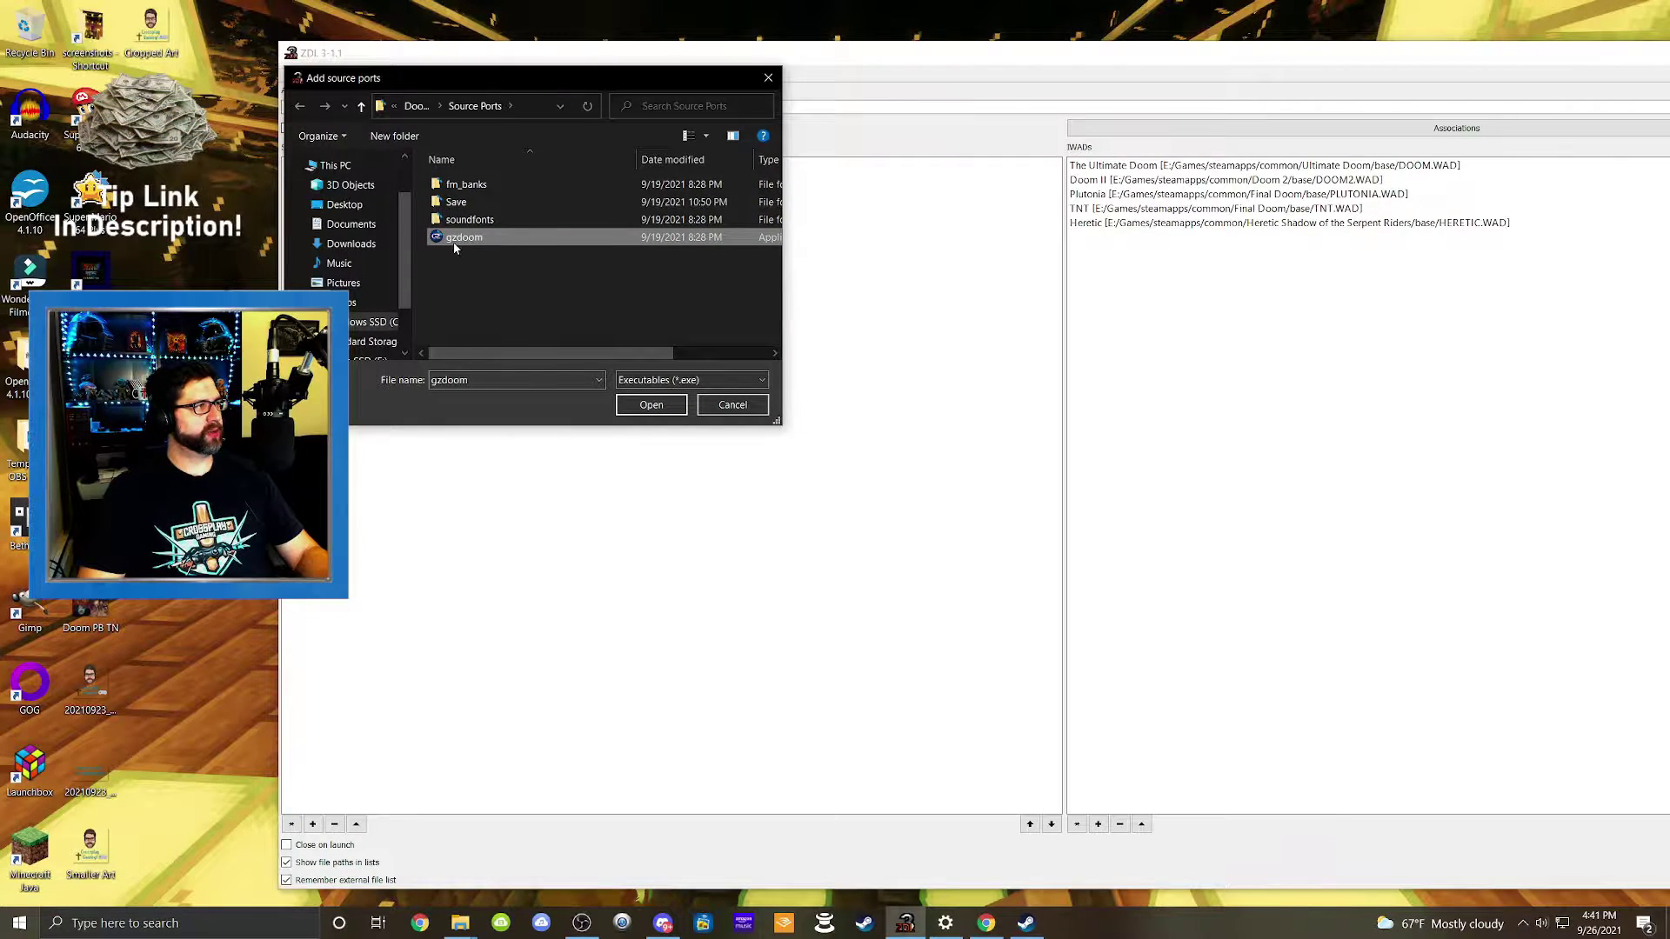
click(650, 406)
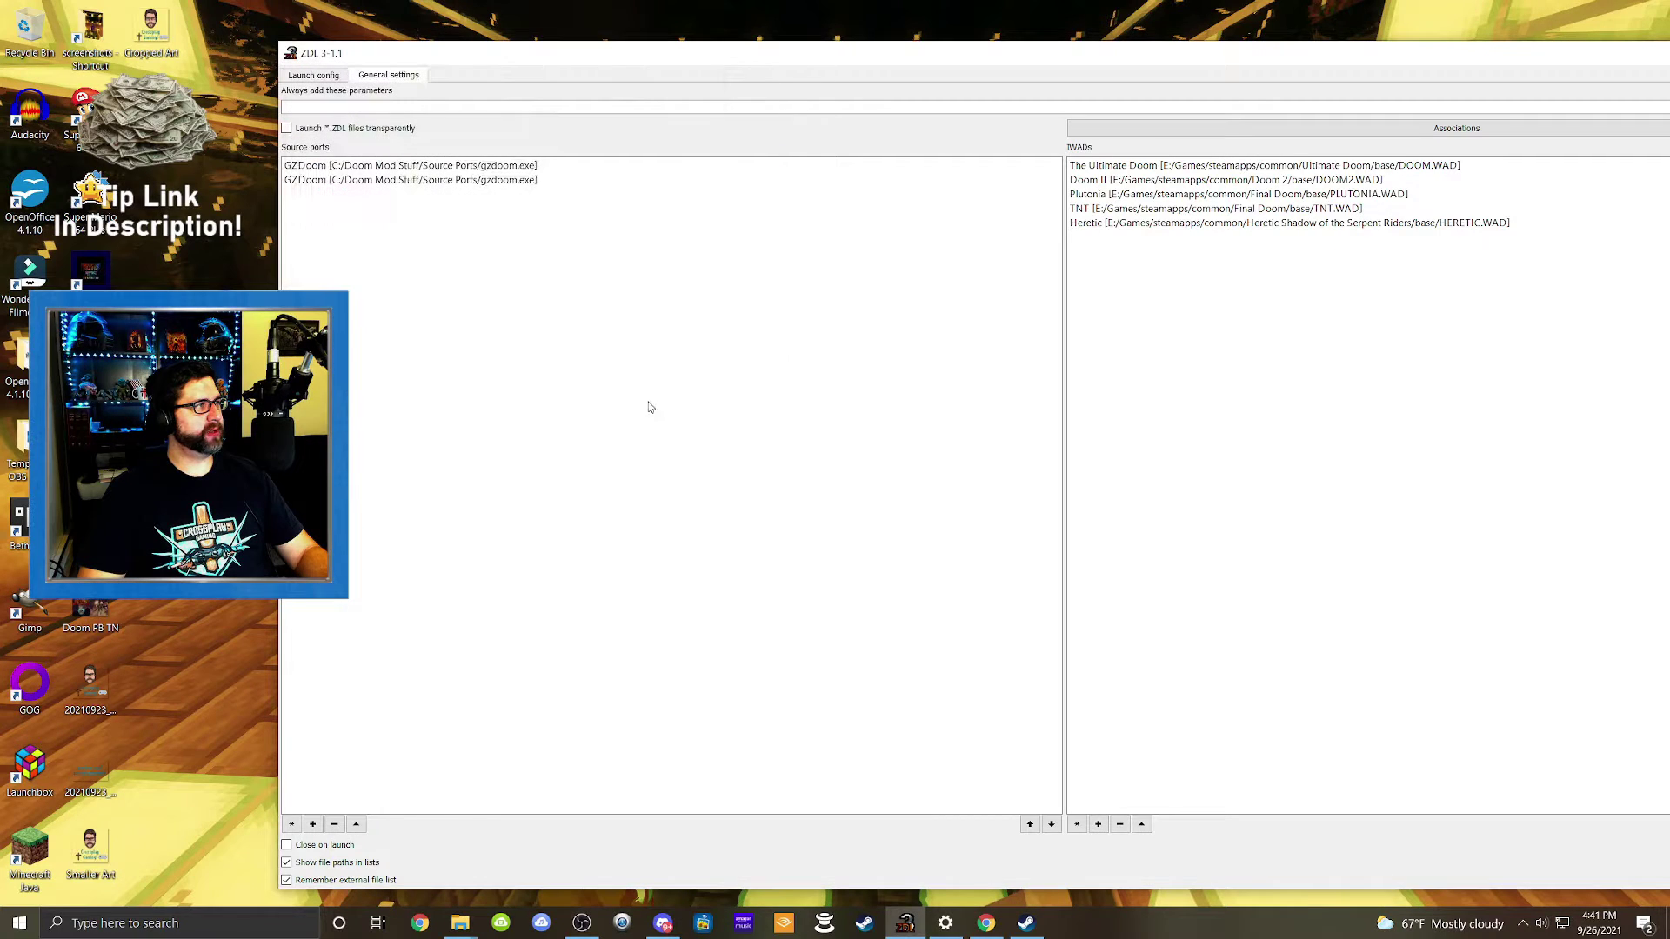
Step: Remove the duplicate GZDoom entry from the source ports and select the remaining one
click(391, 180)
click(334, 826)
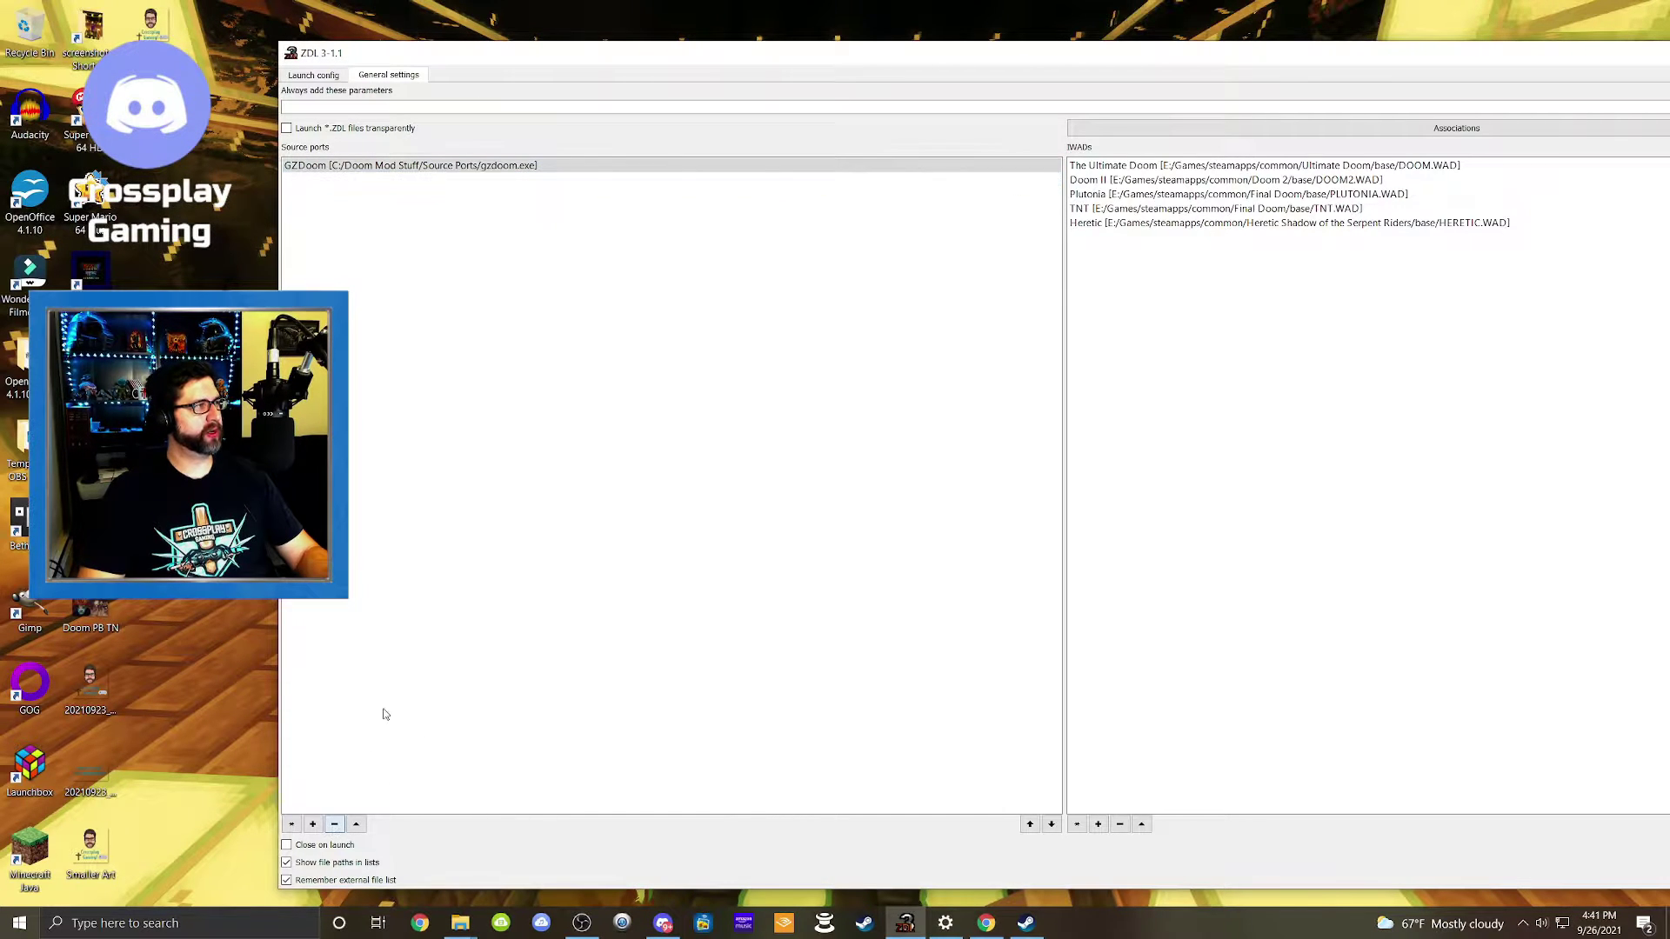
click(317, 169)
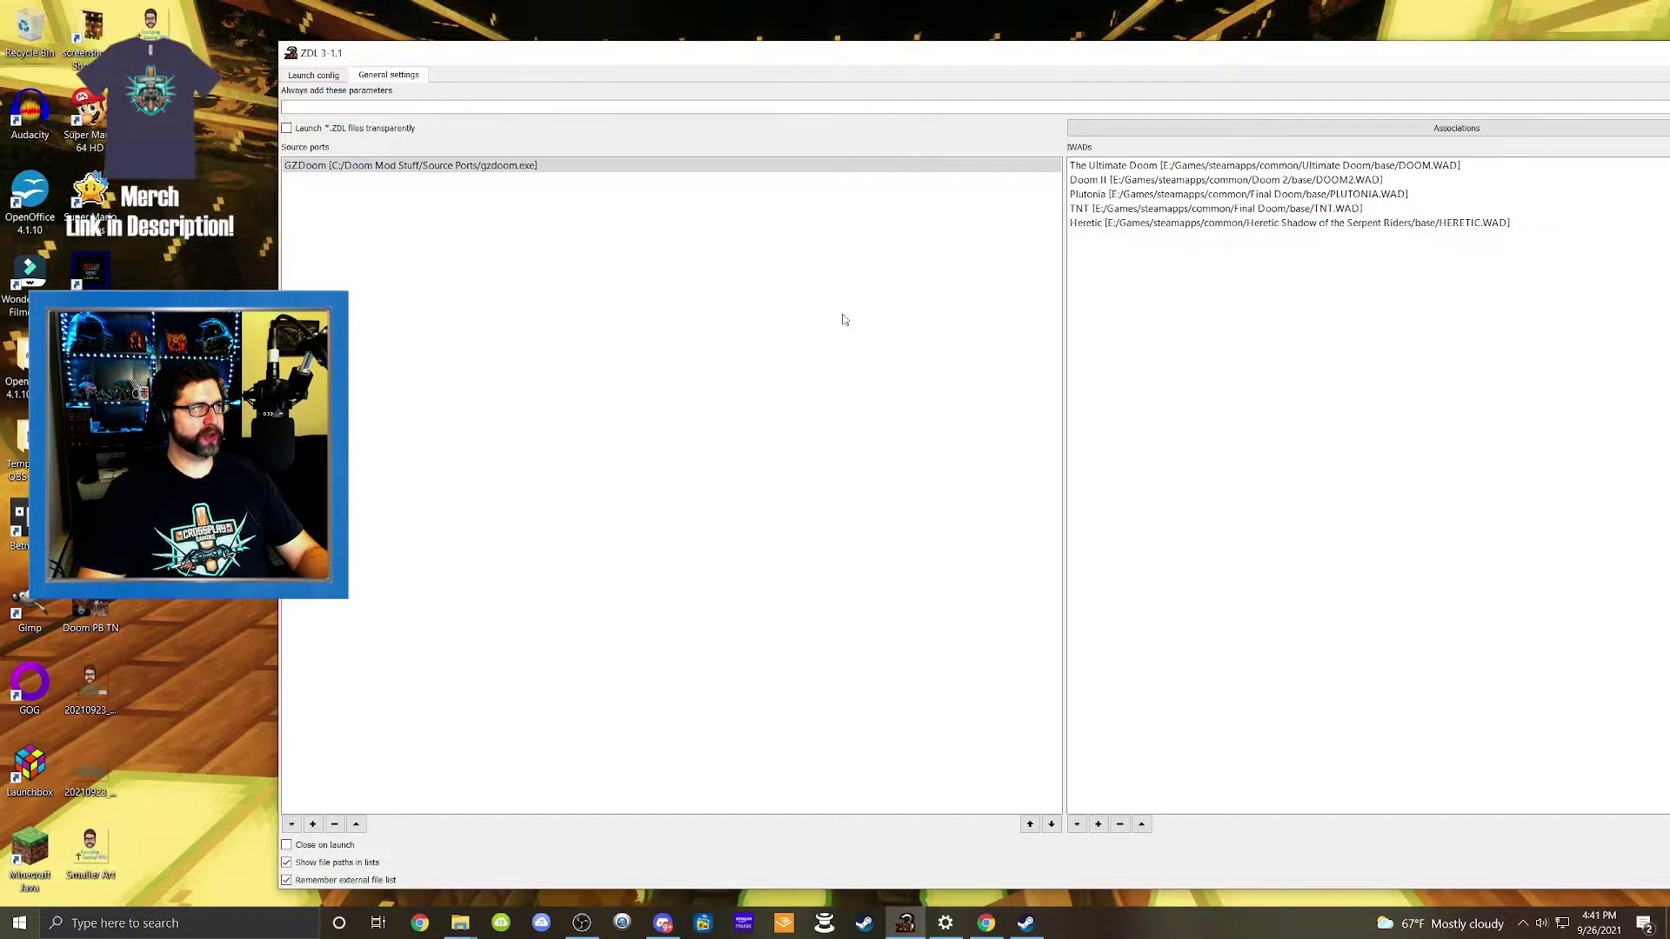
Step: Locate the DOOM2 WAD in Games/steamapps/common/Doom 2/base on Large SSD (E:) as an IWAD, and cancel without adding it
drag(1178, 67, 957, 46)
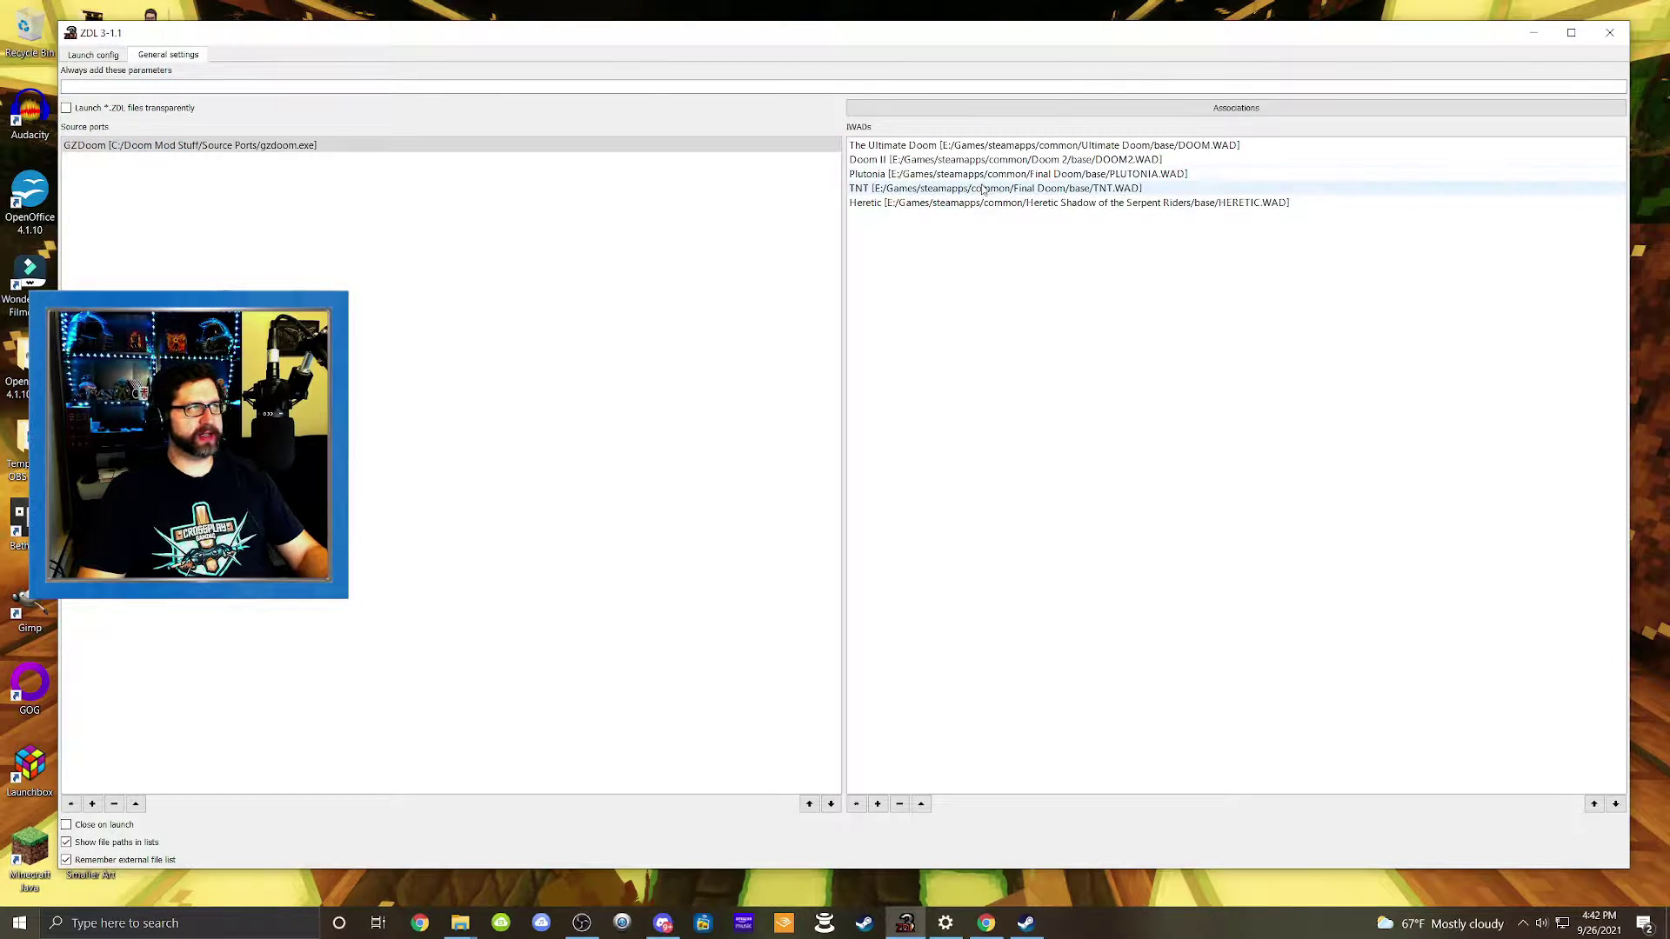
double_click(1036, 322)
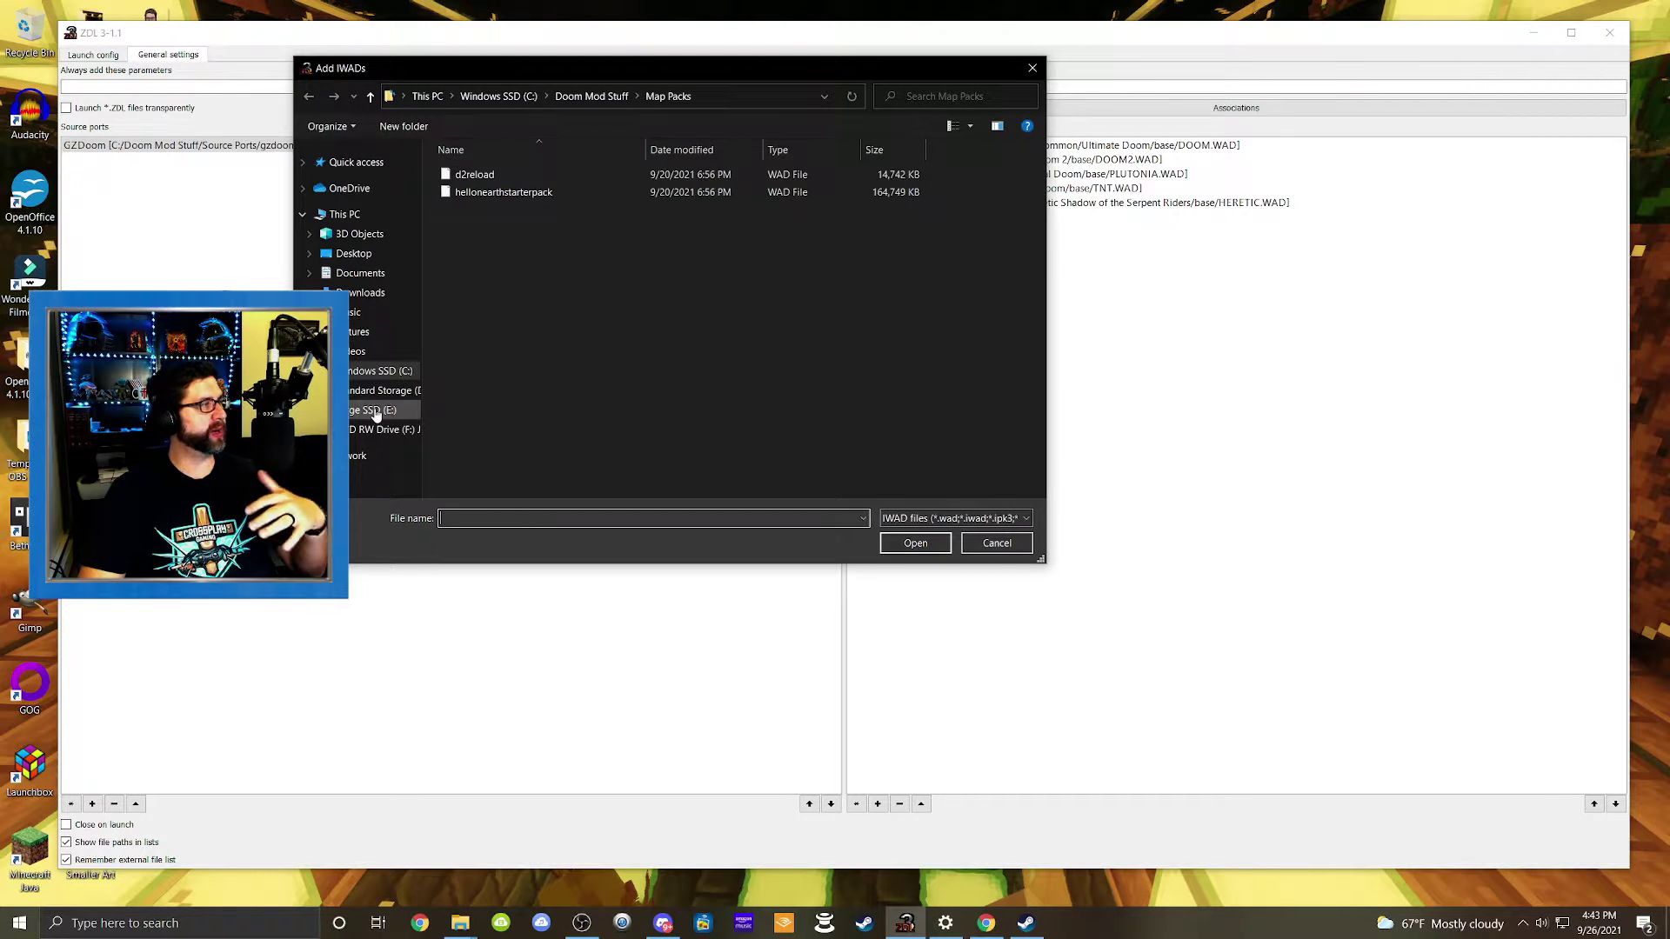
click(373, 409)
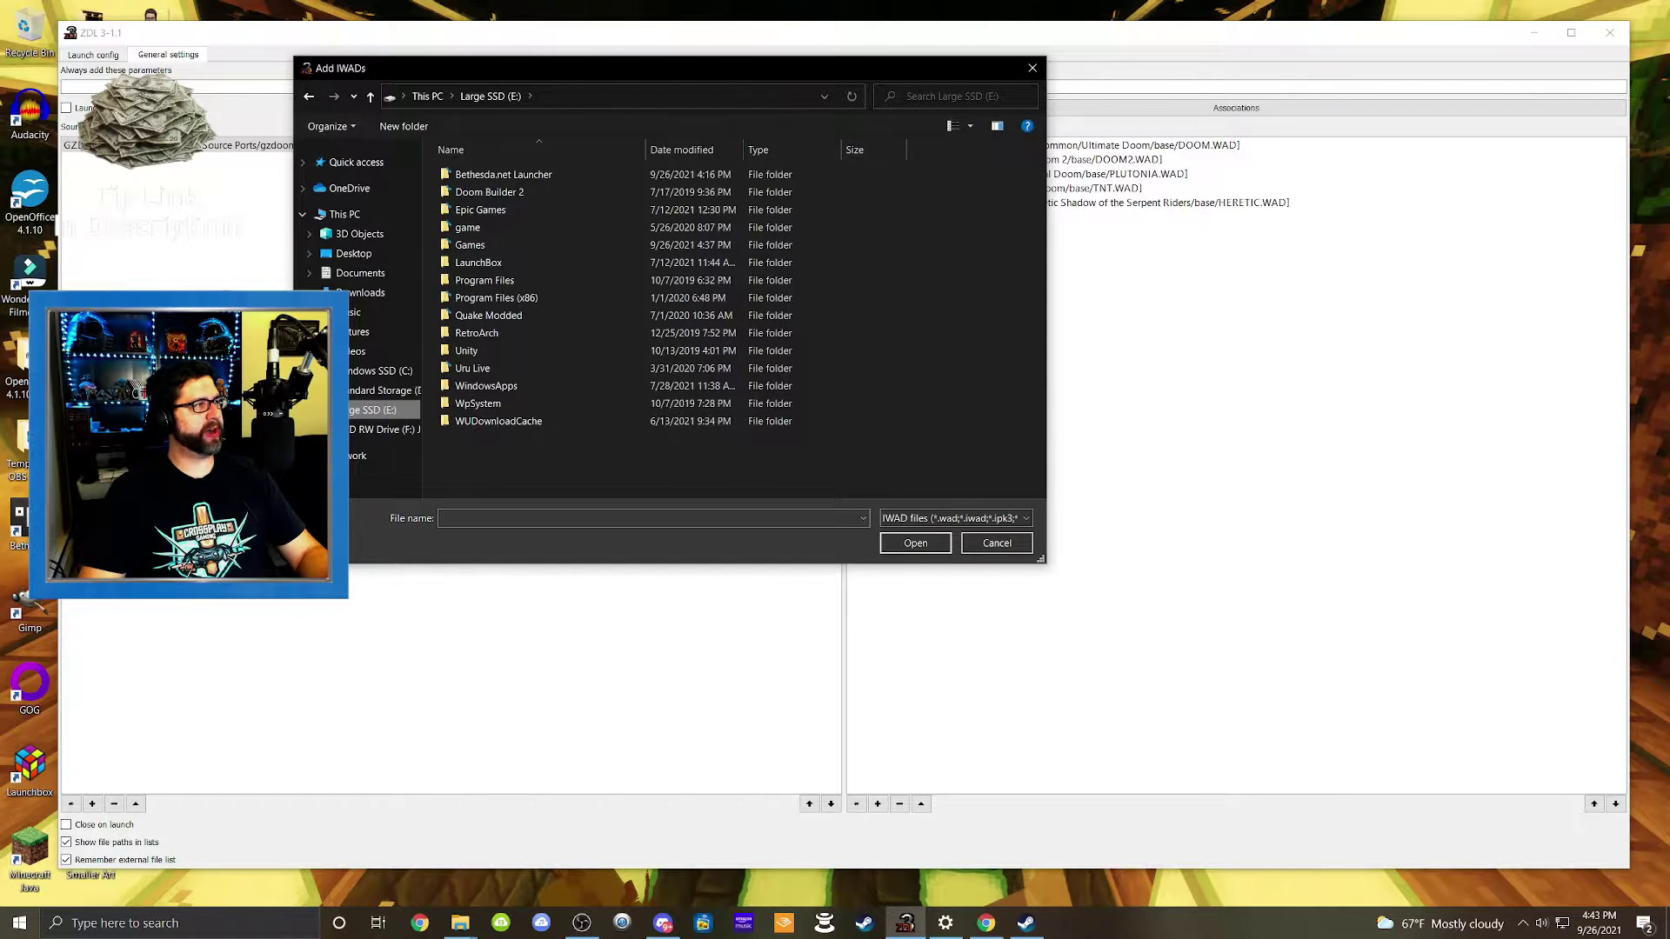
double_click(472, 251)
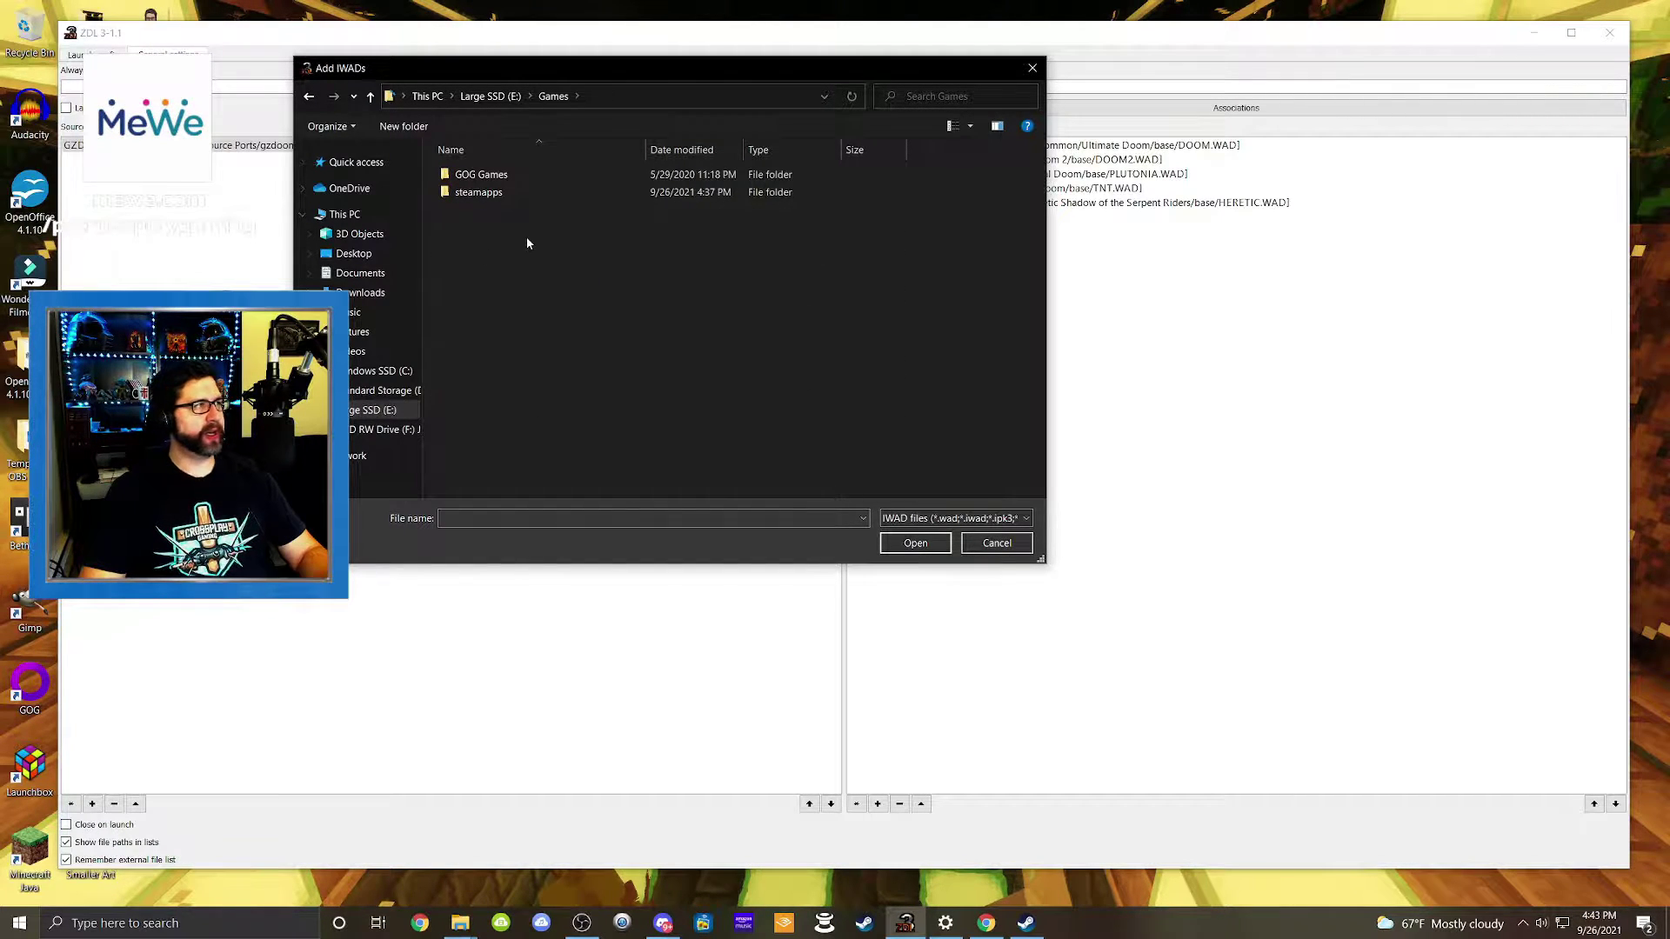
double_click(482, 197)
double_click(474, 175)
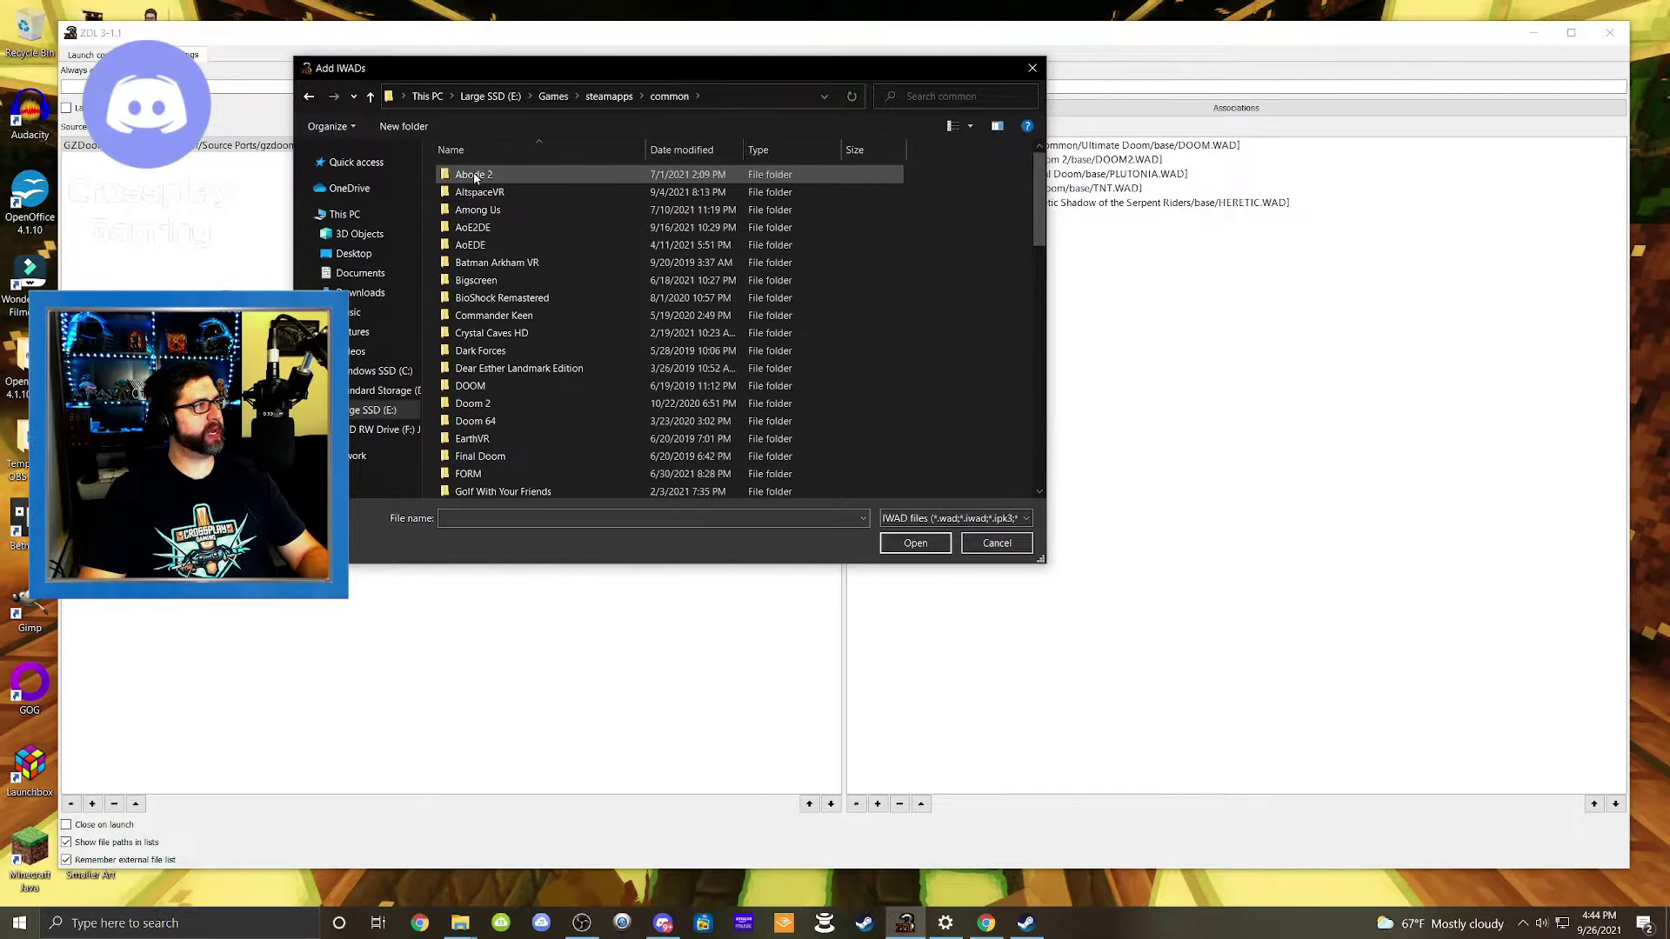
double_click(514, 402)
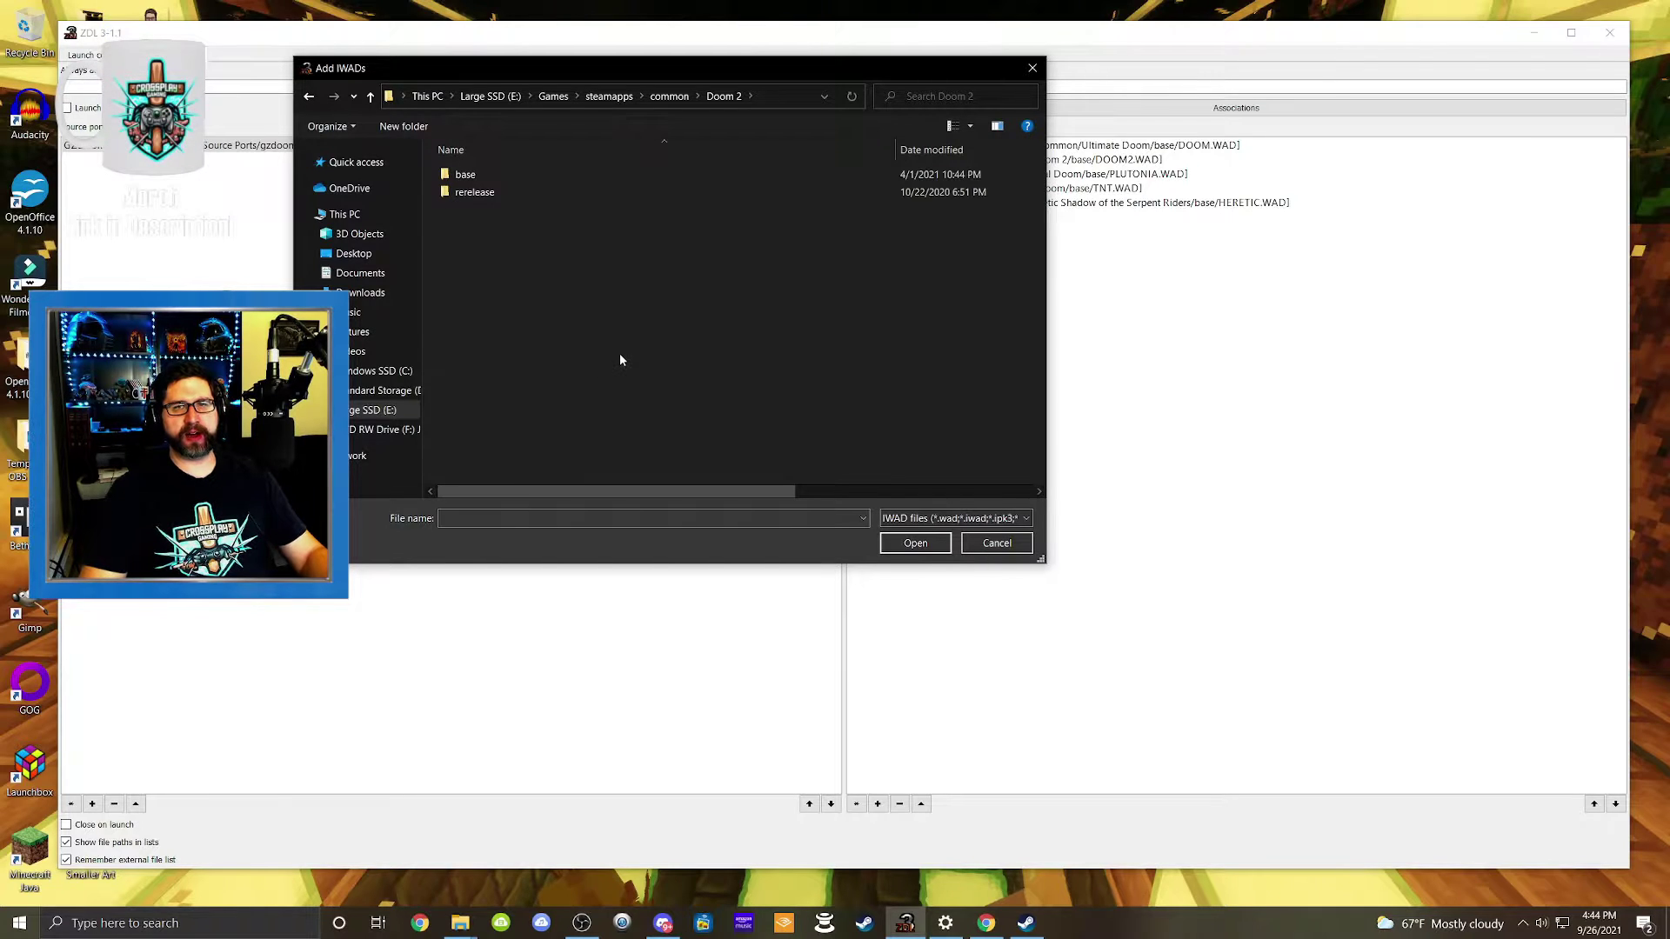
click(474, 175)
double_click(474, 174)
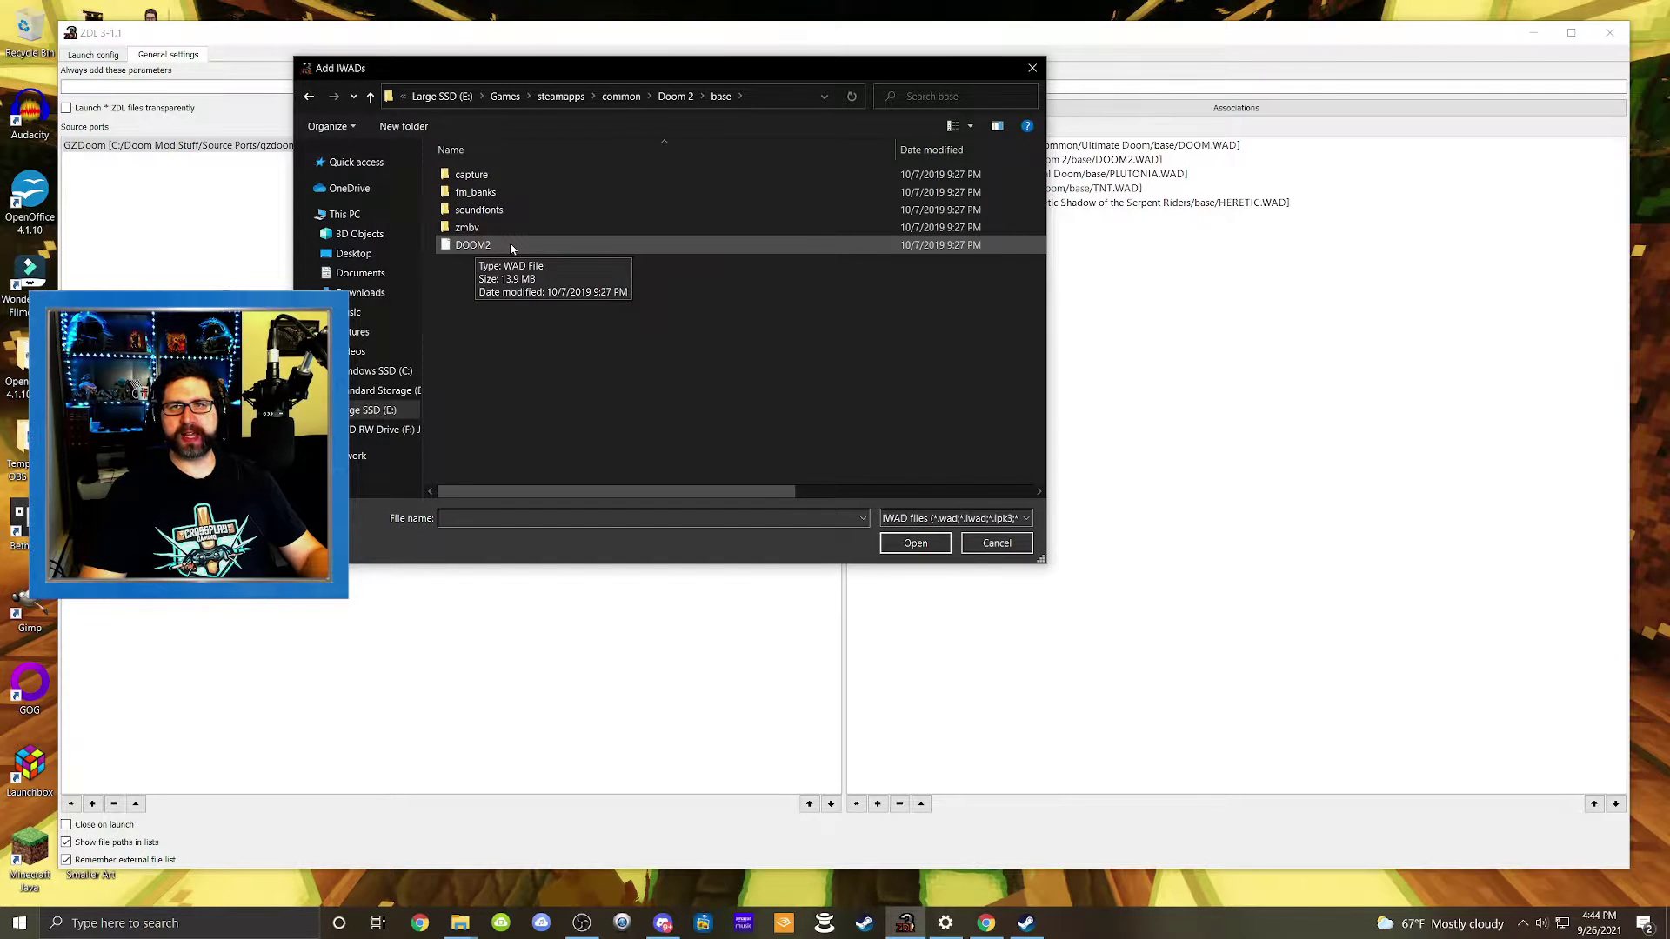
click(466, 249)
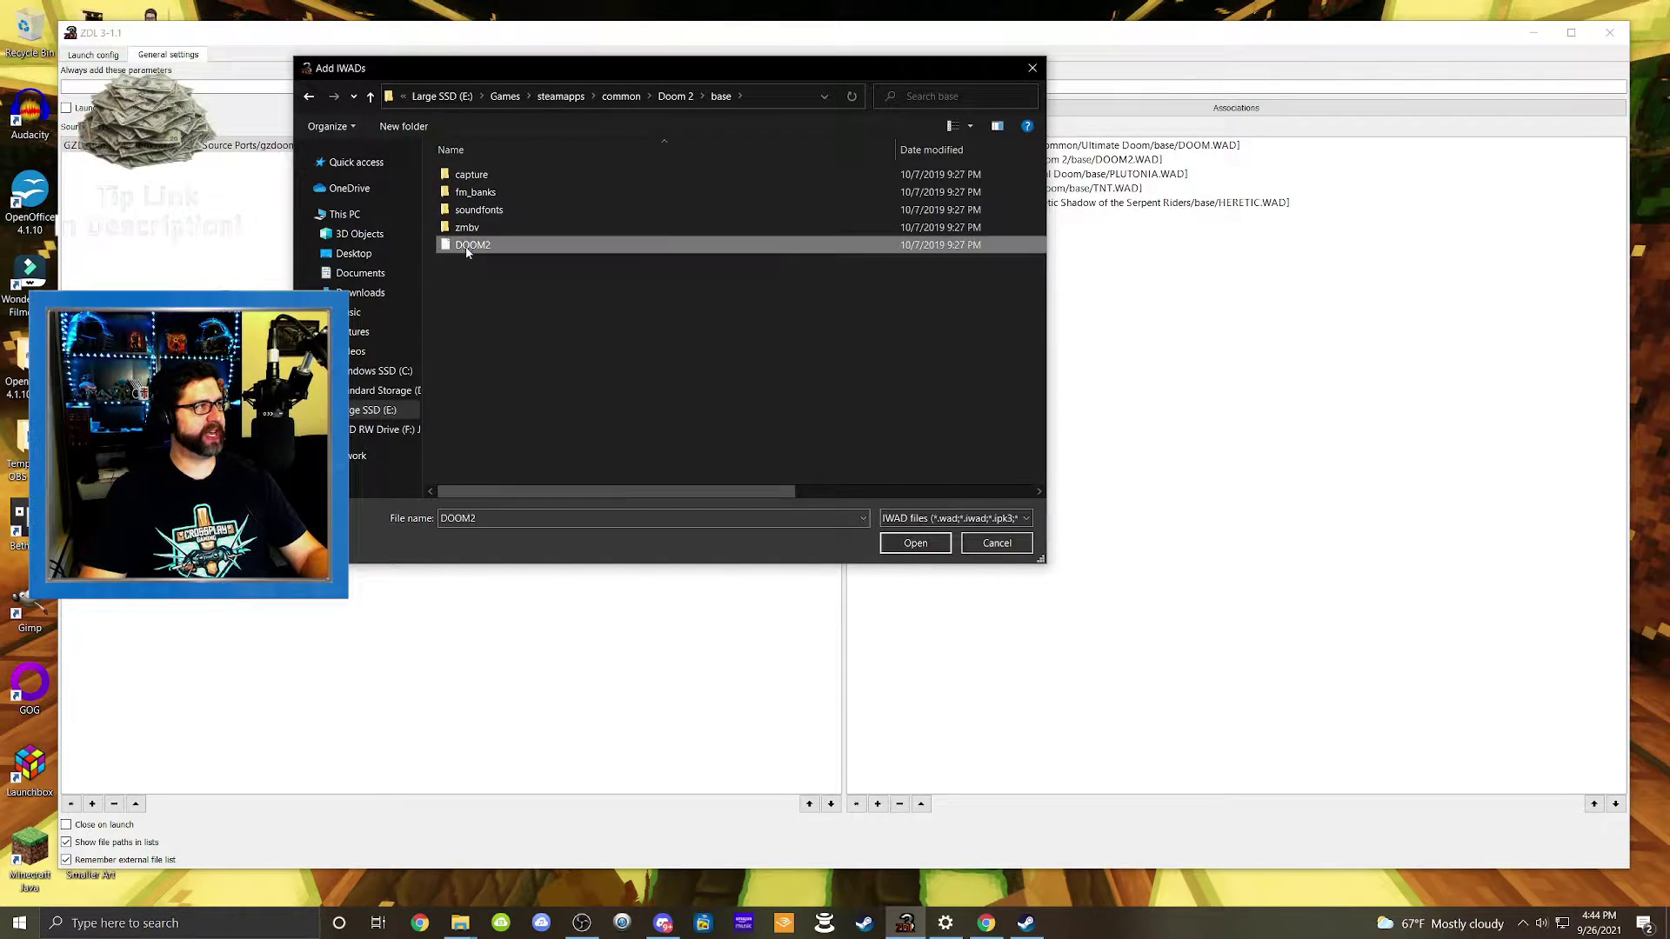
click(1001, 548)
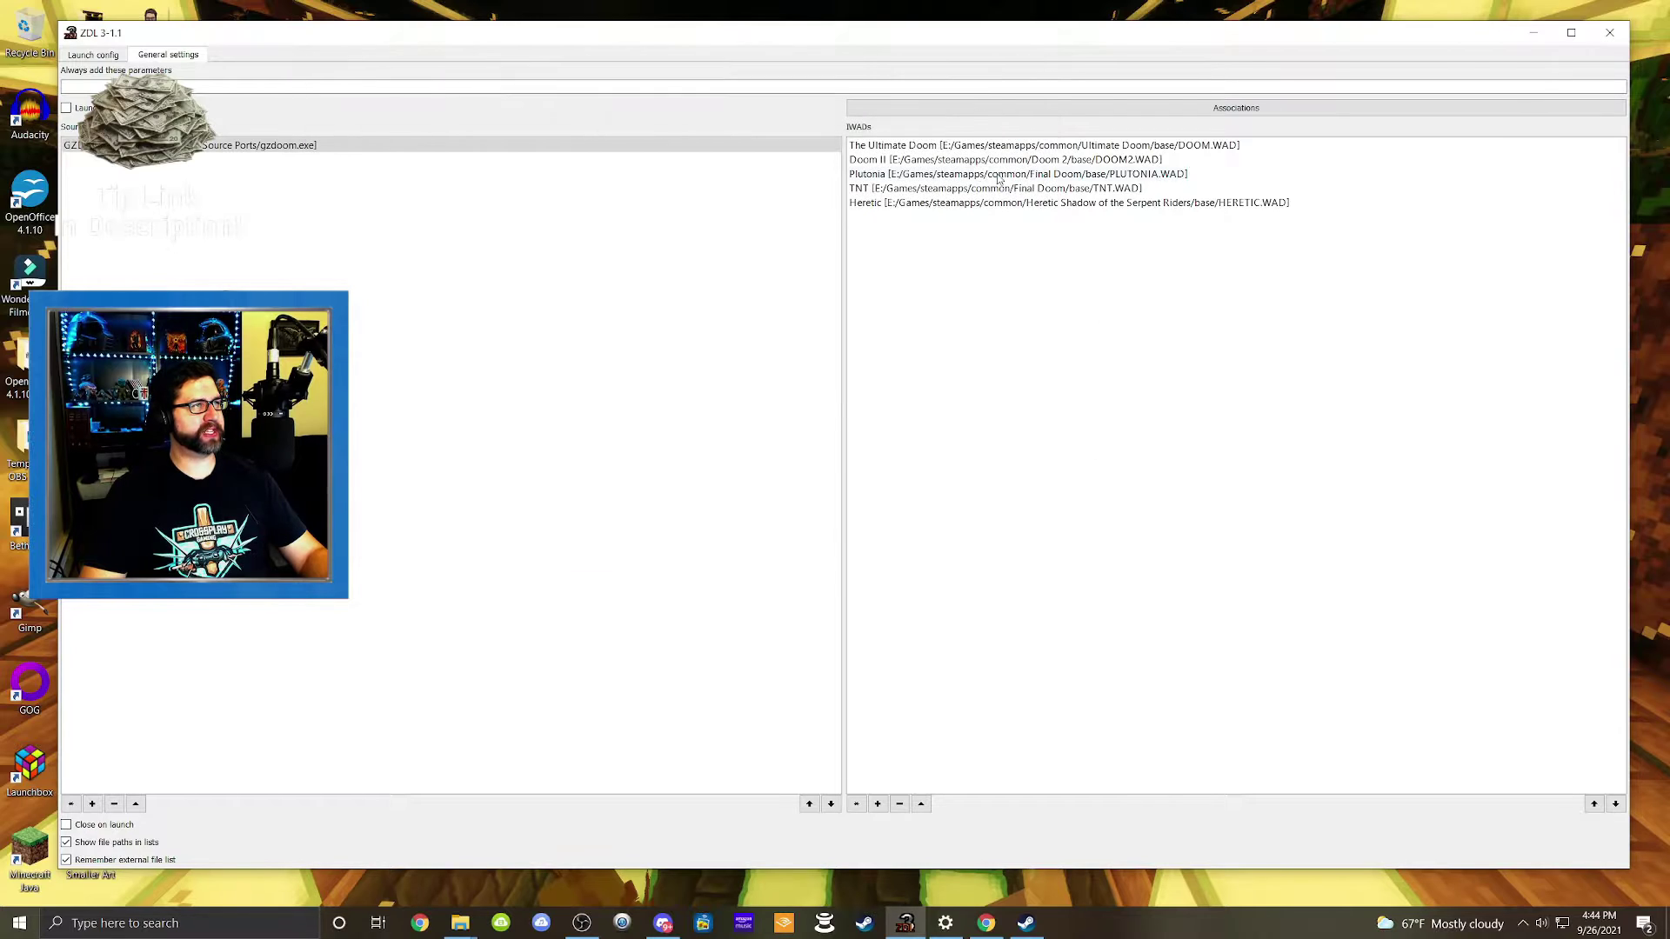
Step: Start adding external files to the launch configuration and browse to the Doom Mod Stuff/Mods folder on drive C:
click(920, 164)
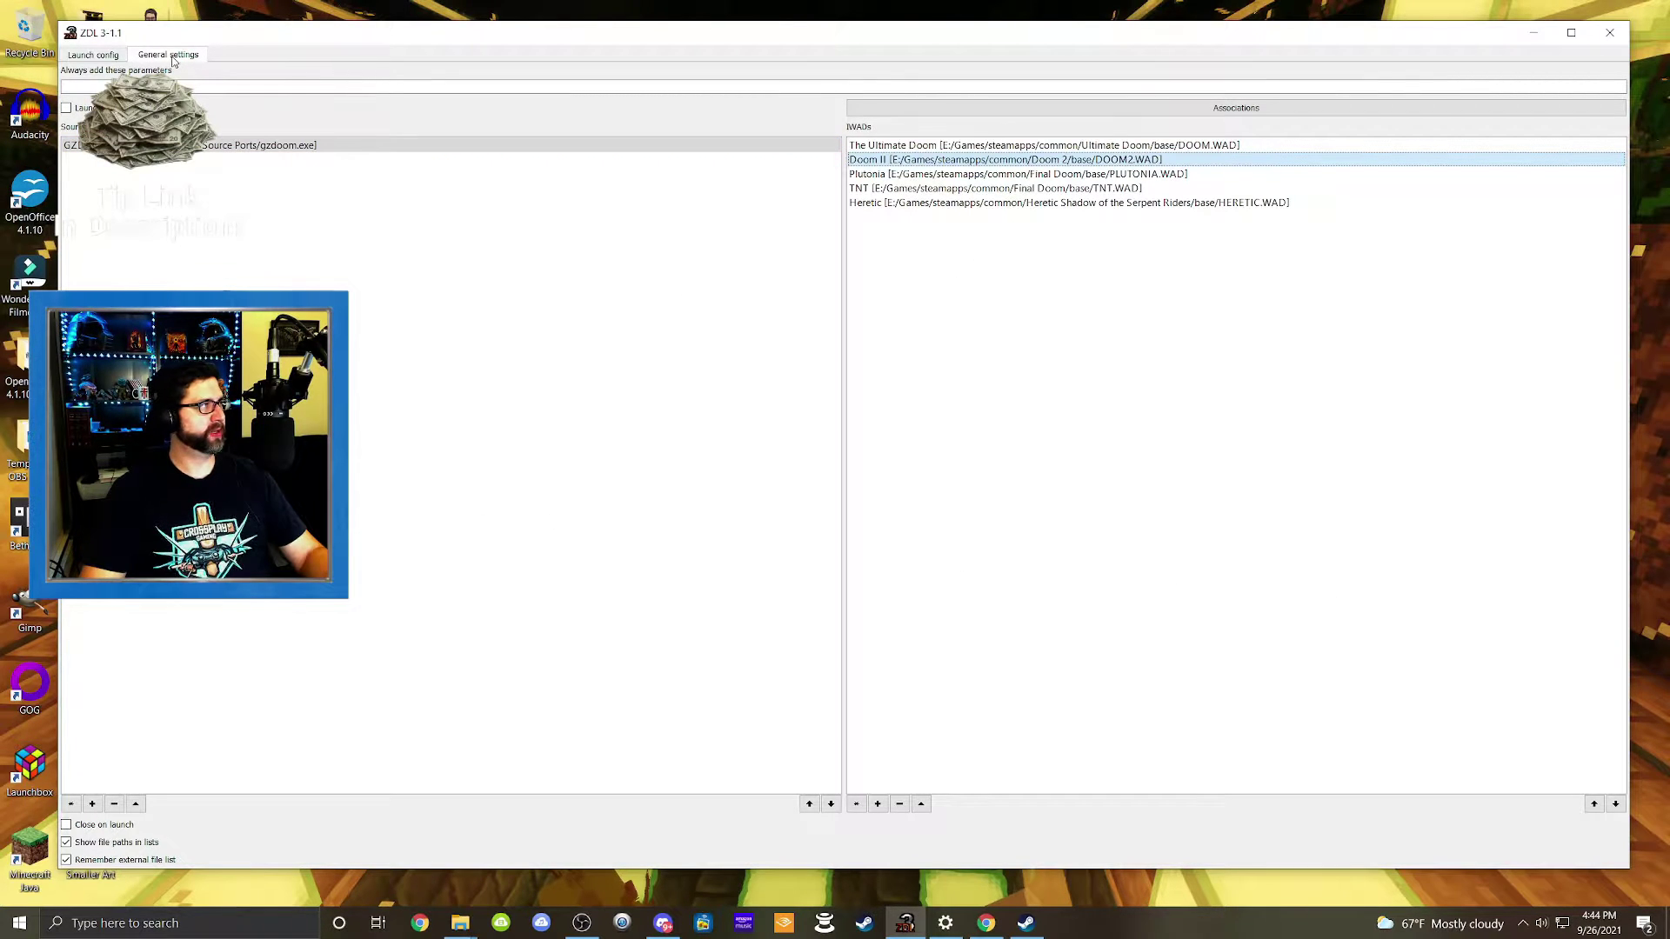
click(80, 57)
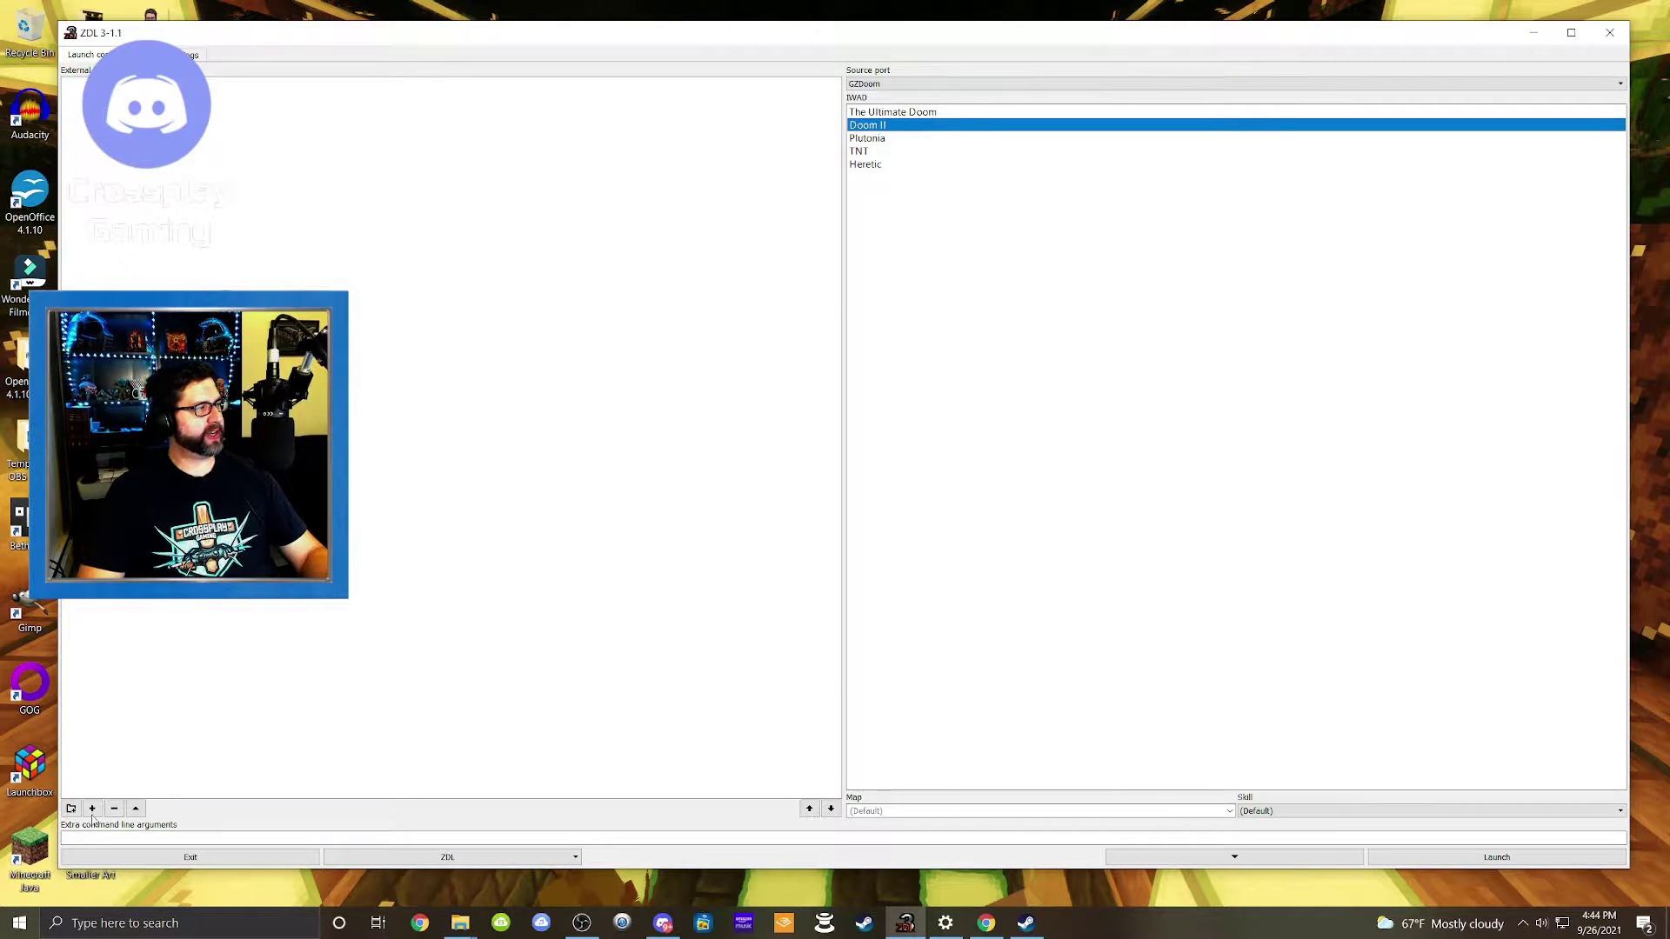
click(92, 809)
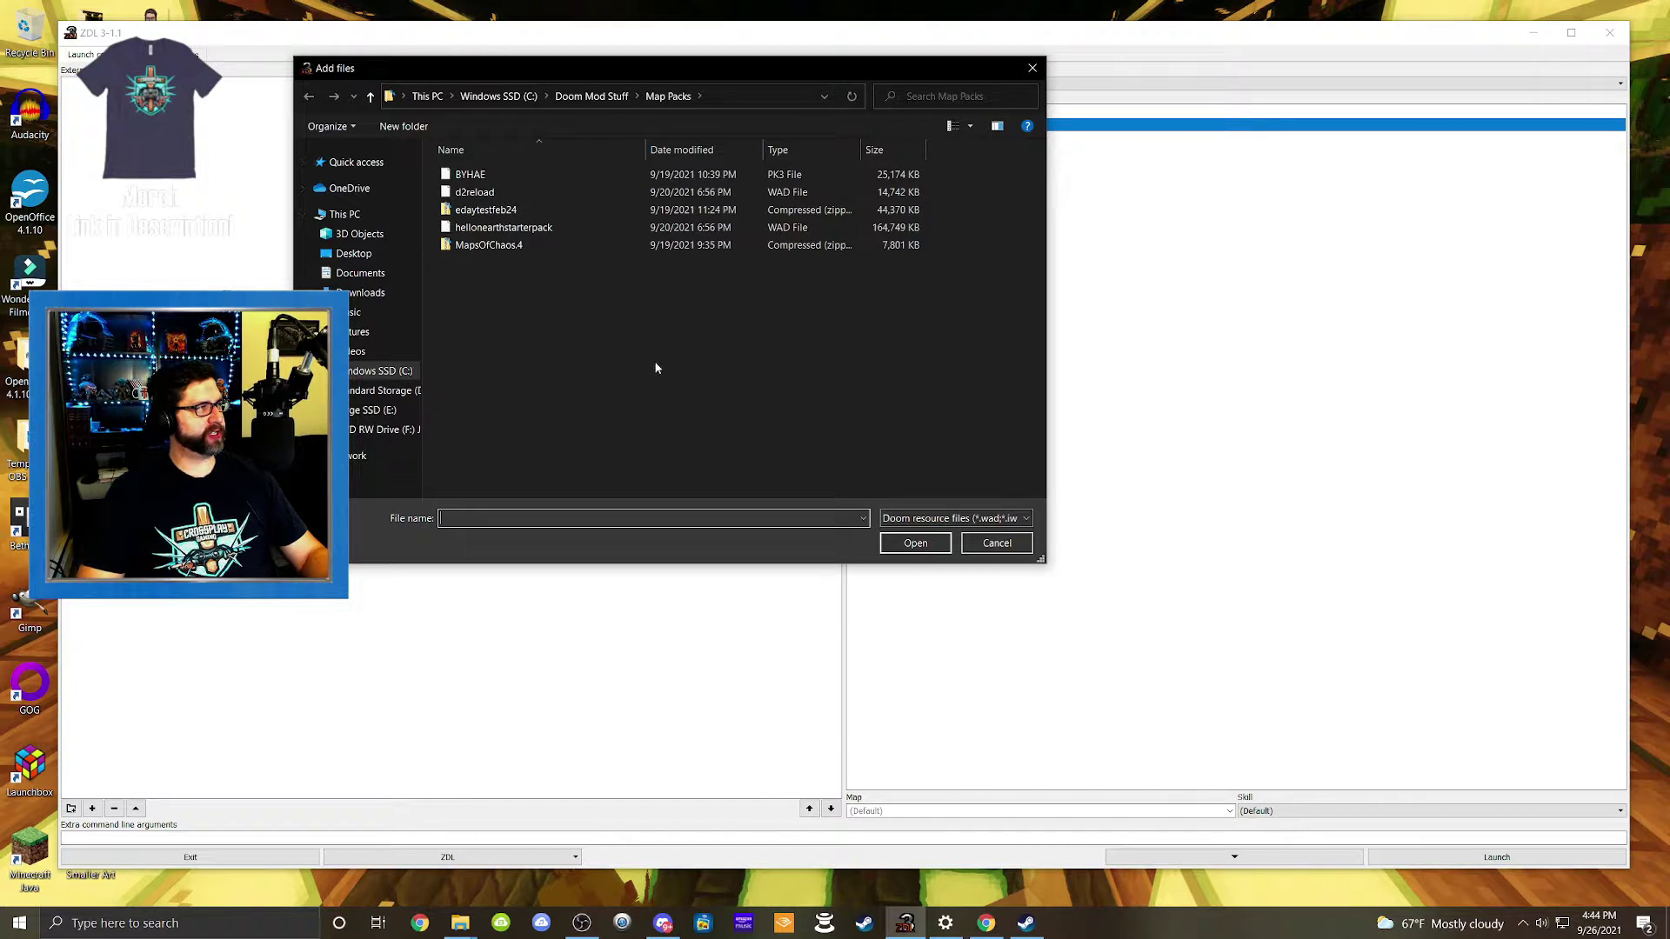
click(376, 372)
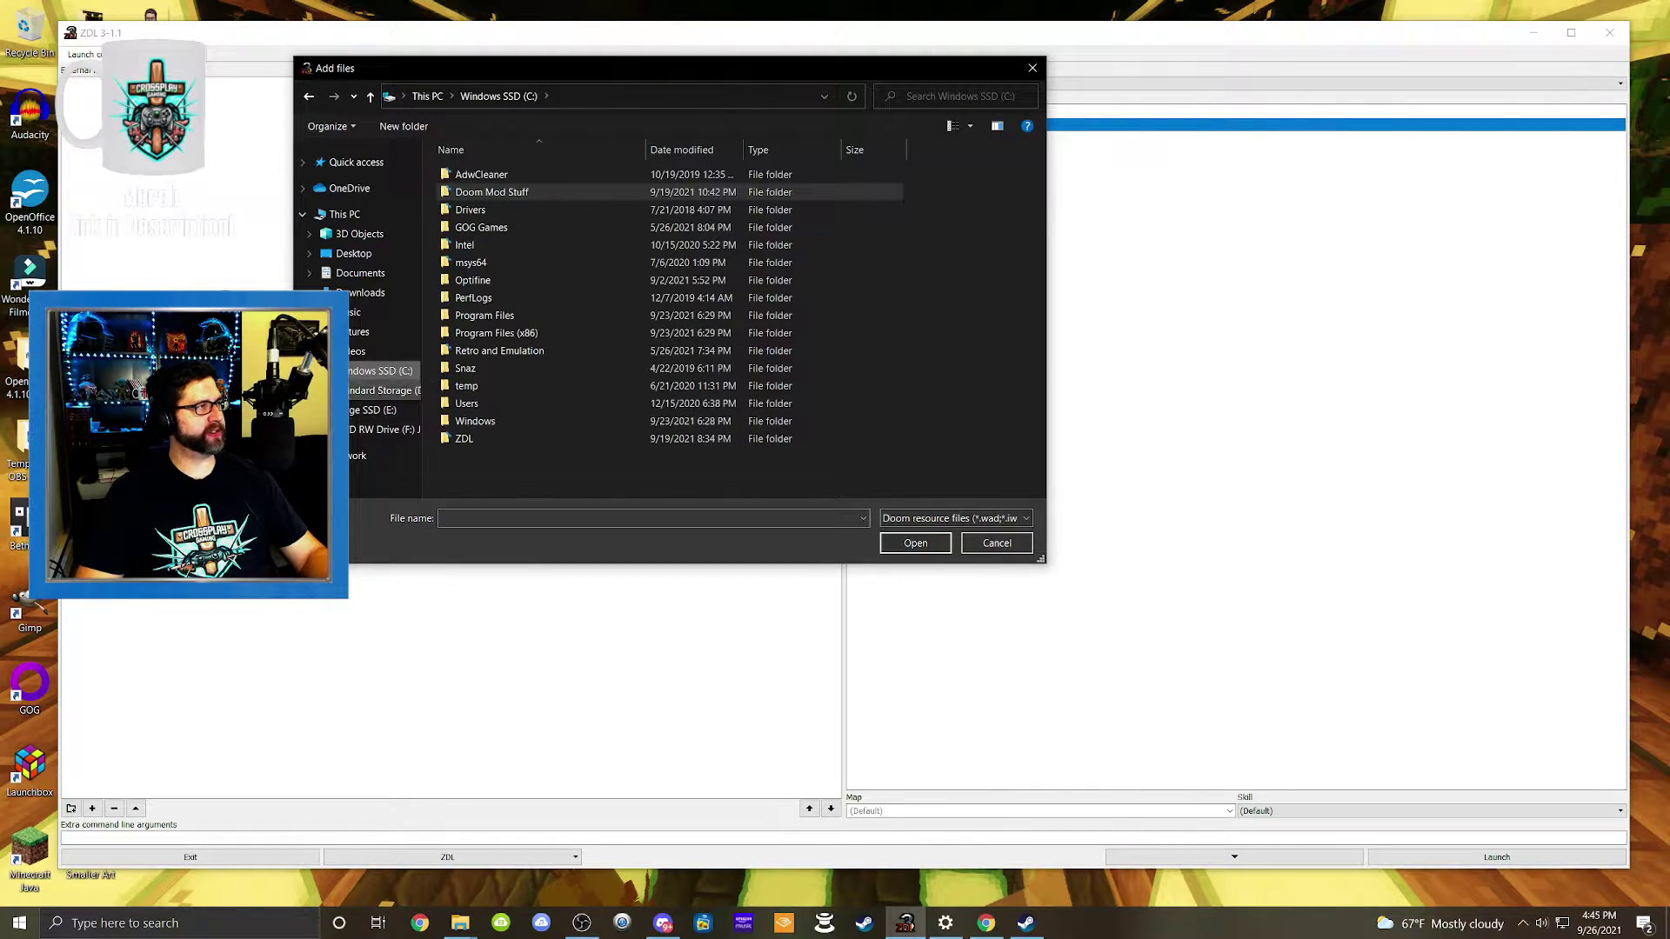
double_click(495, 193)
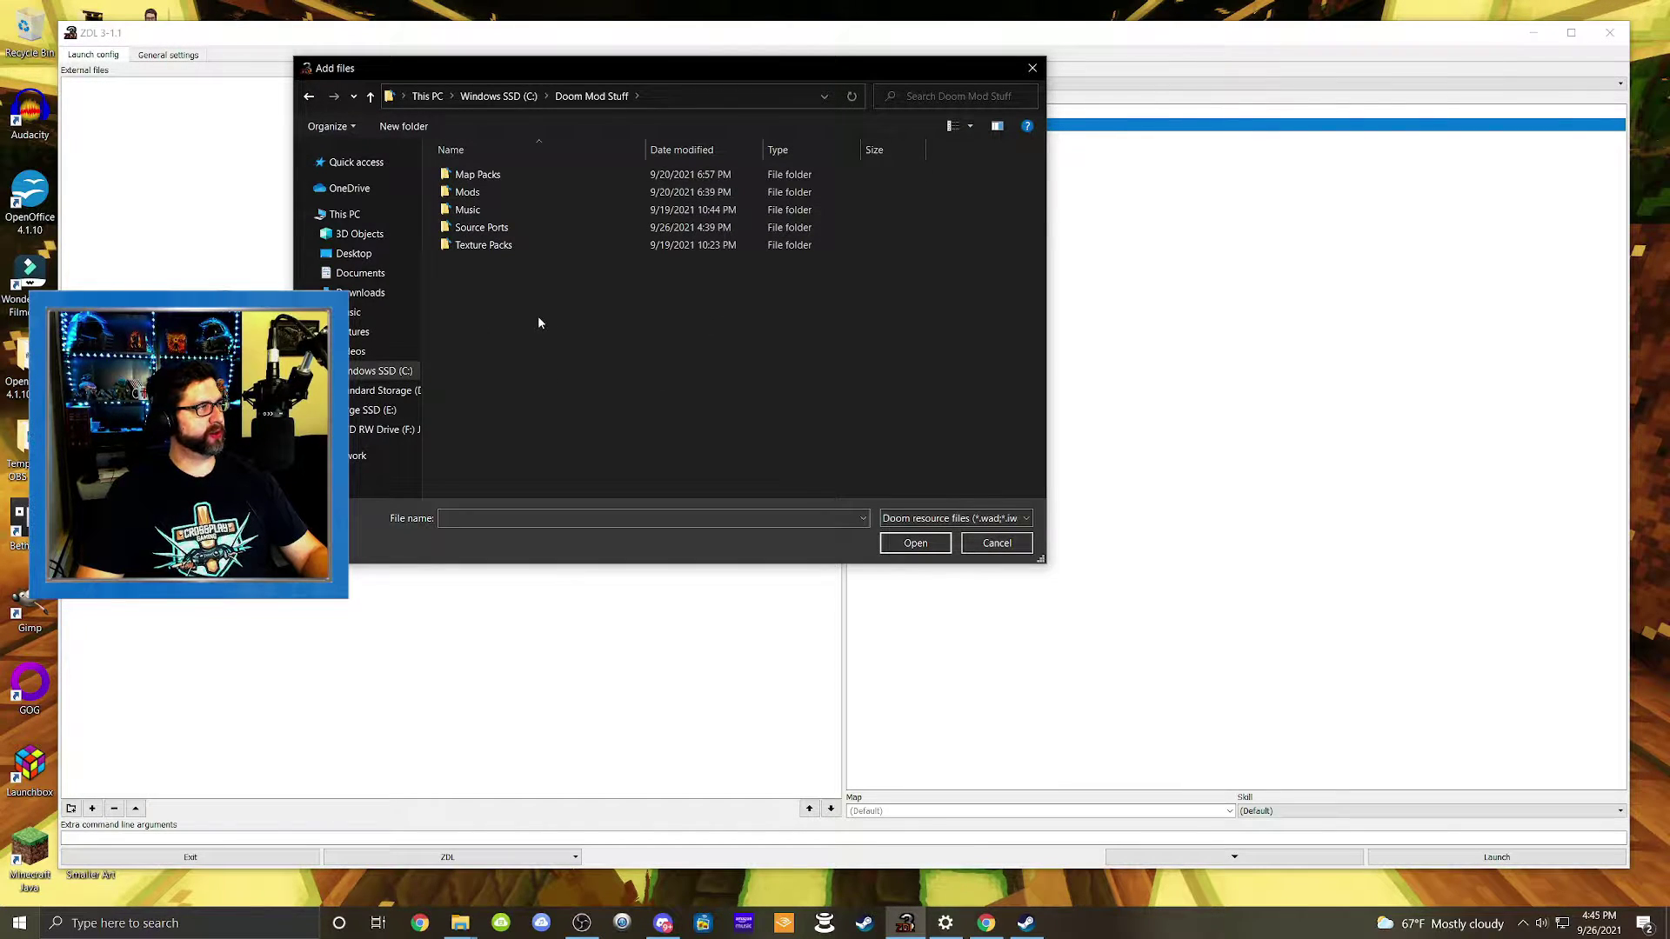
double_click(474, 194)
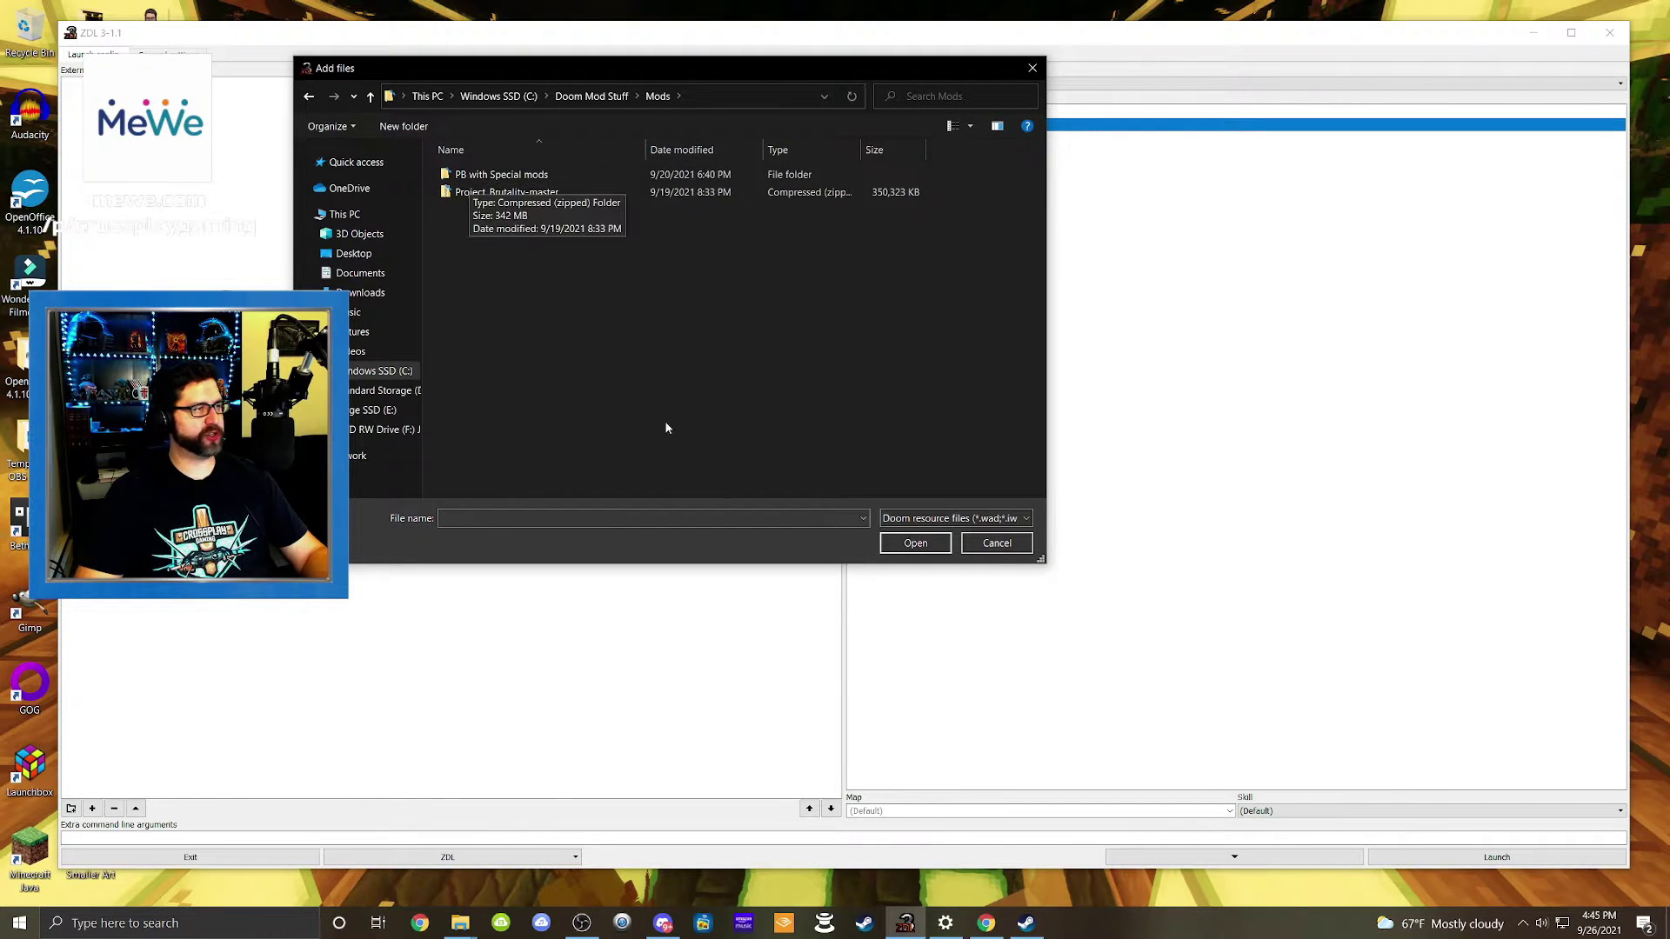
Step: Switch to Chrome and view the code download options on the Project_Brutality GitHub page
click(983, 926)
key(ctrl+1)
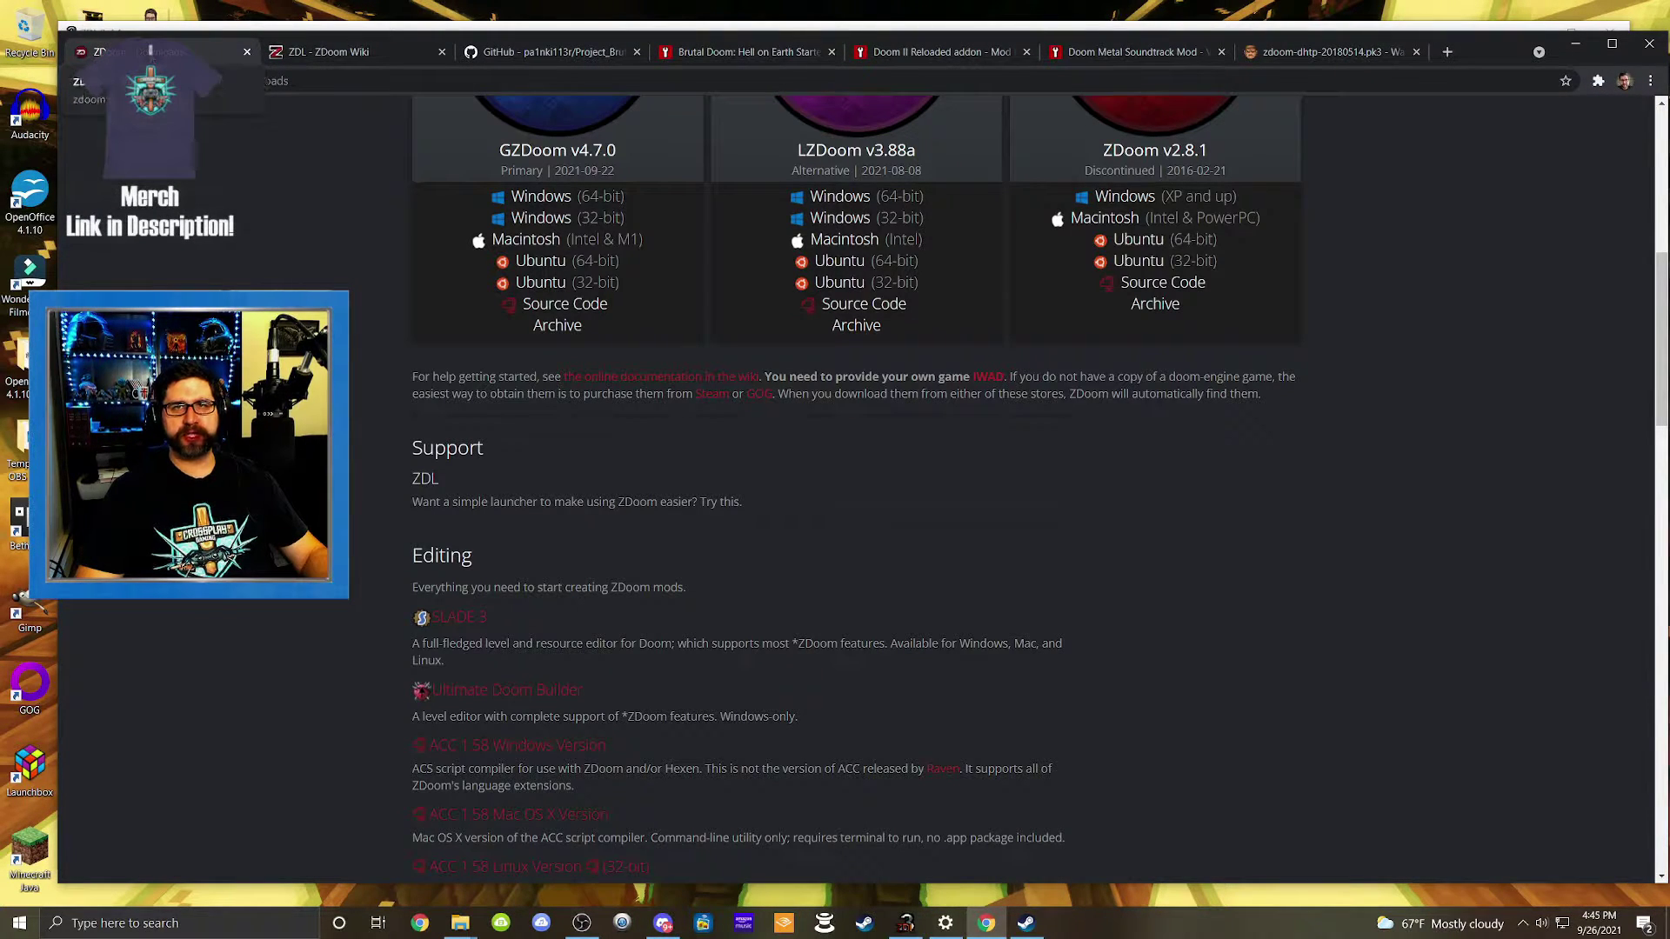
click(560, 56)
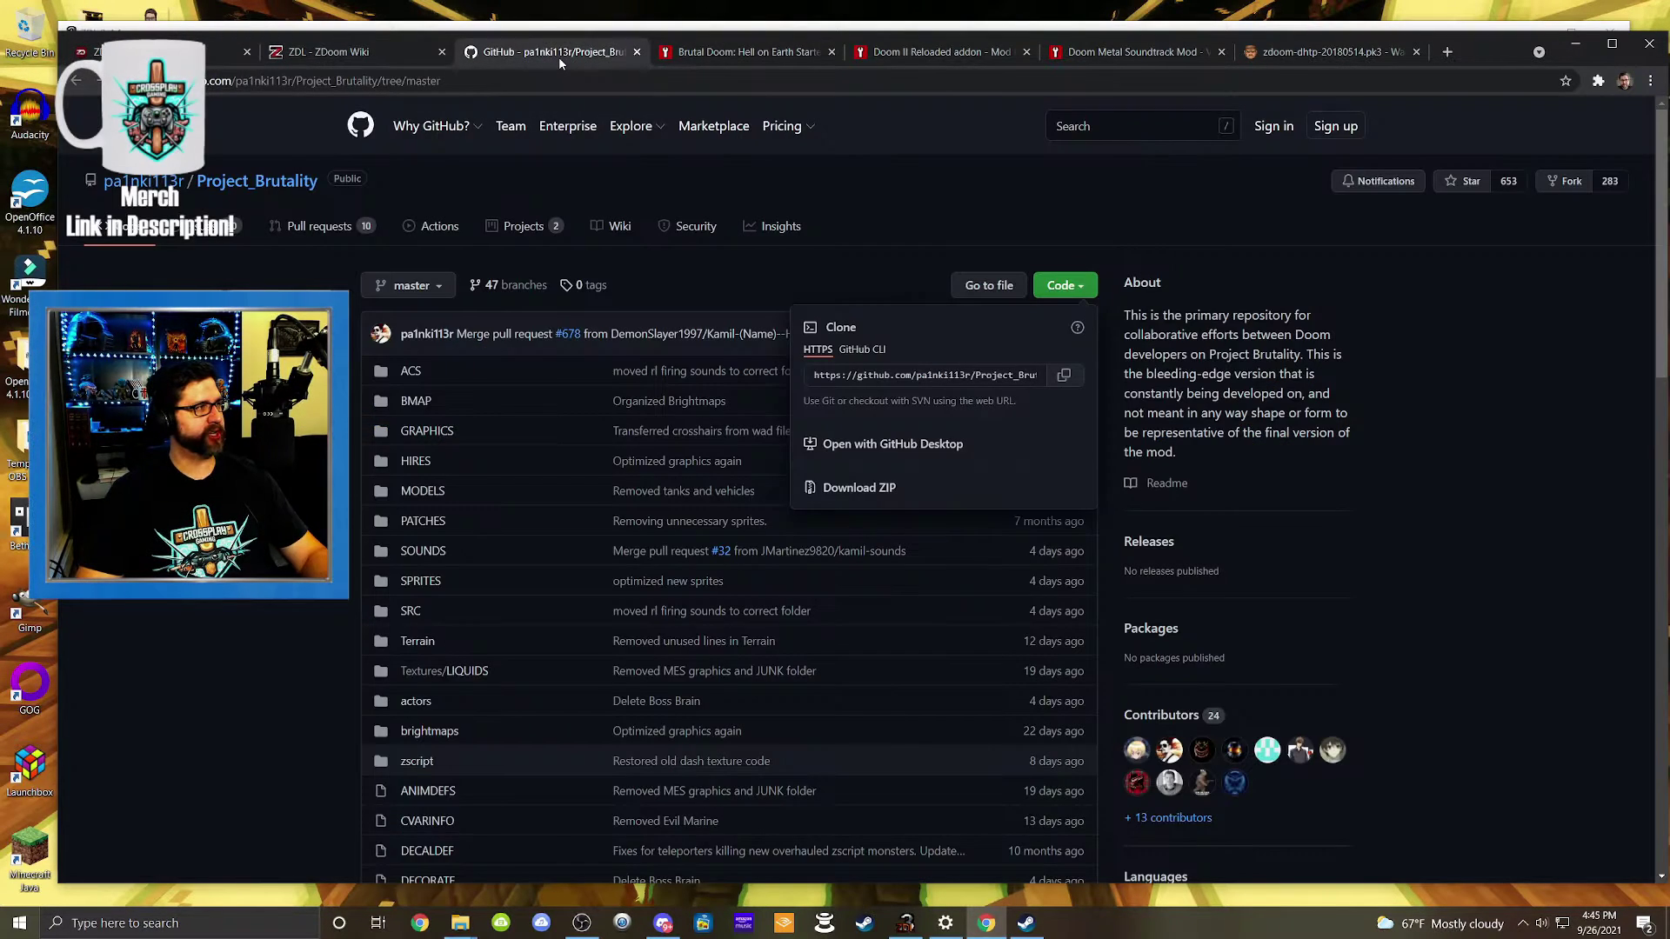
key(Escape)
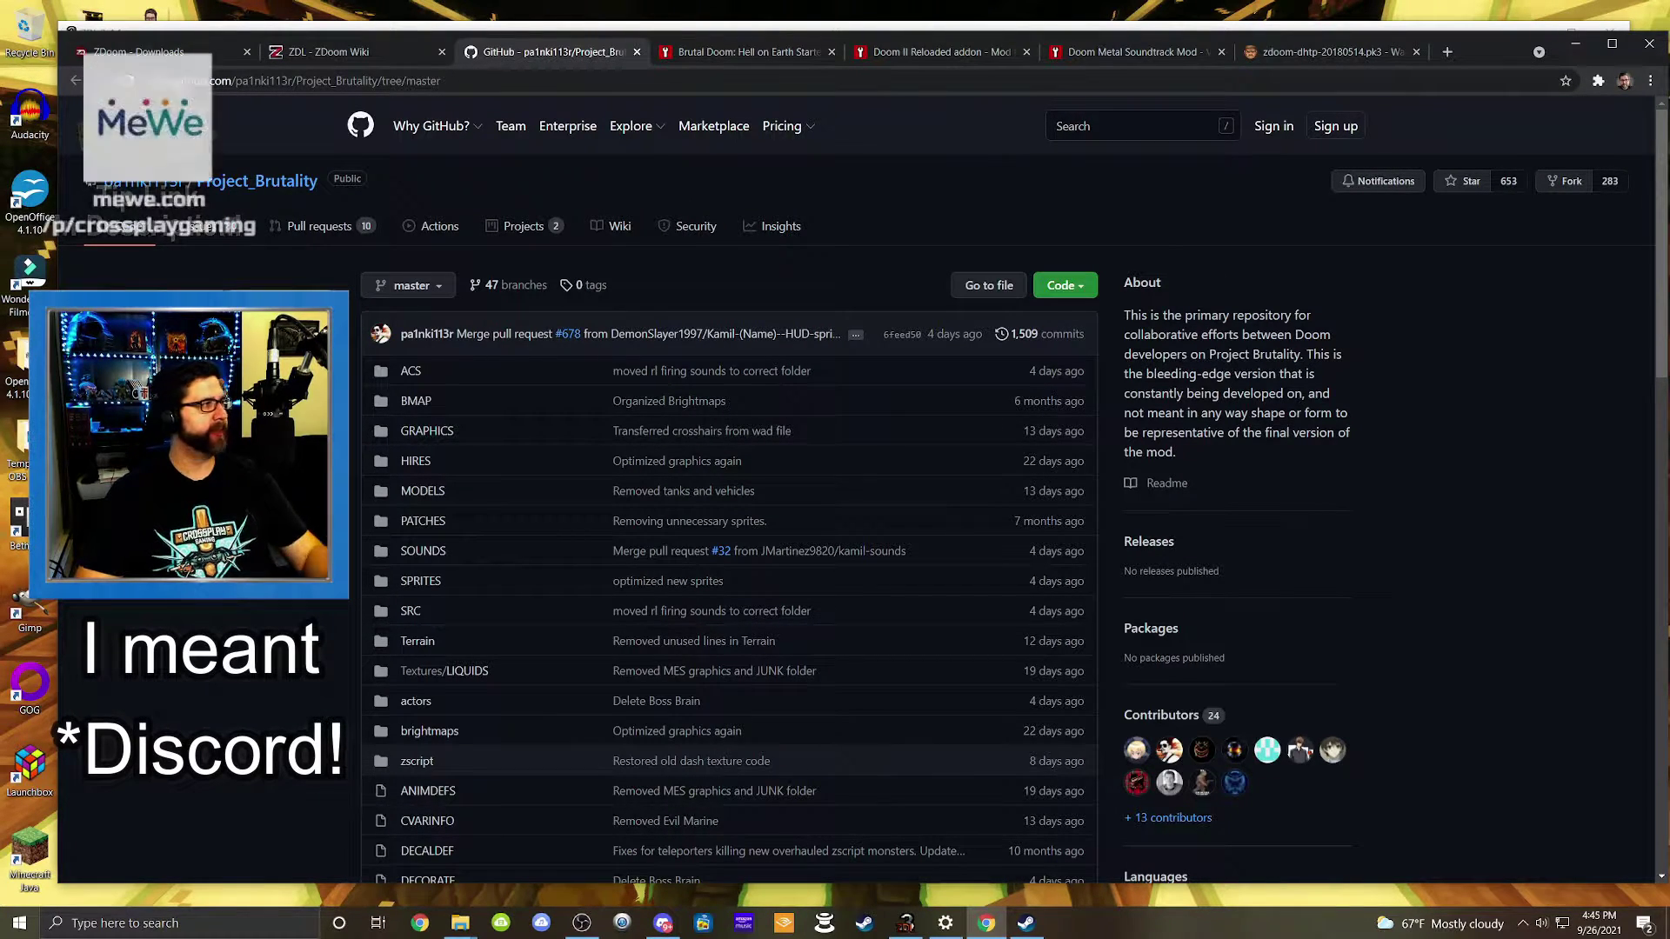
click(1081, 291)
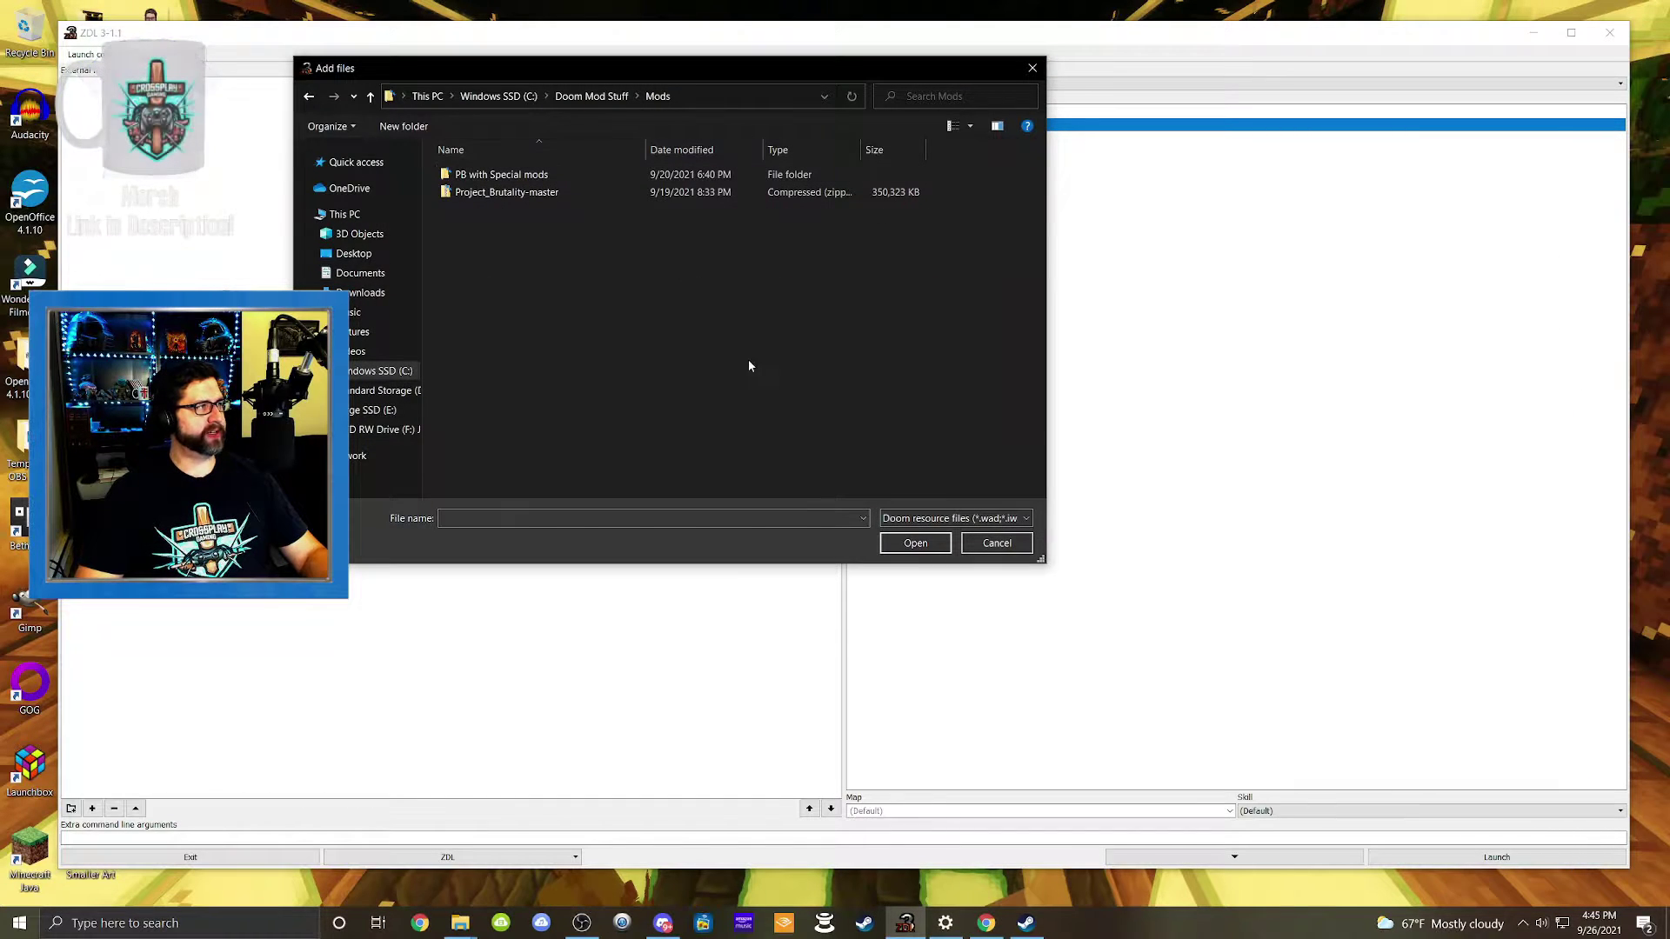
Step: Add the Project_Brutality-master archive from the Mods folder as an external file
click(492, 193)
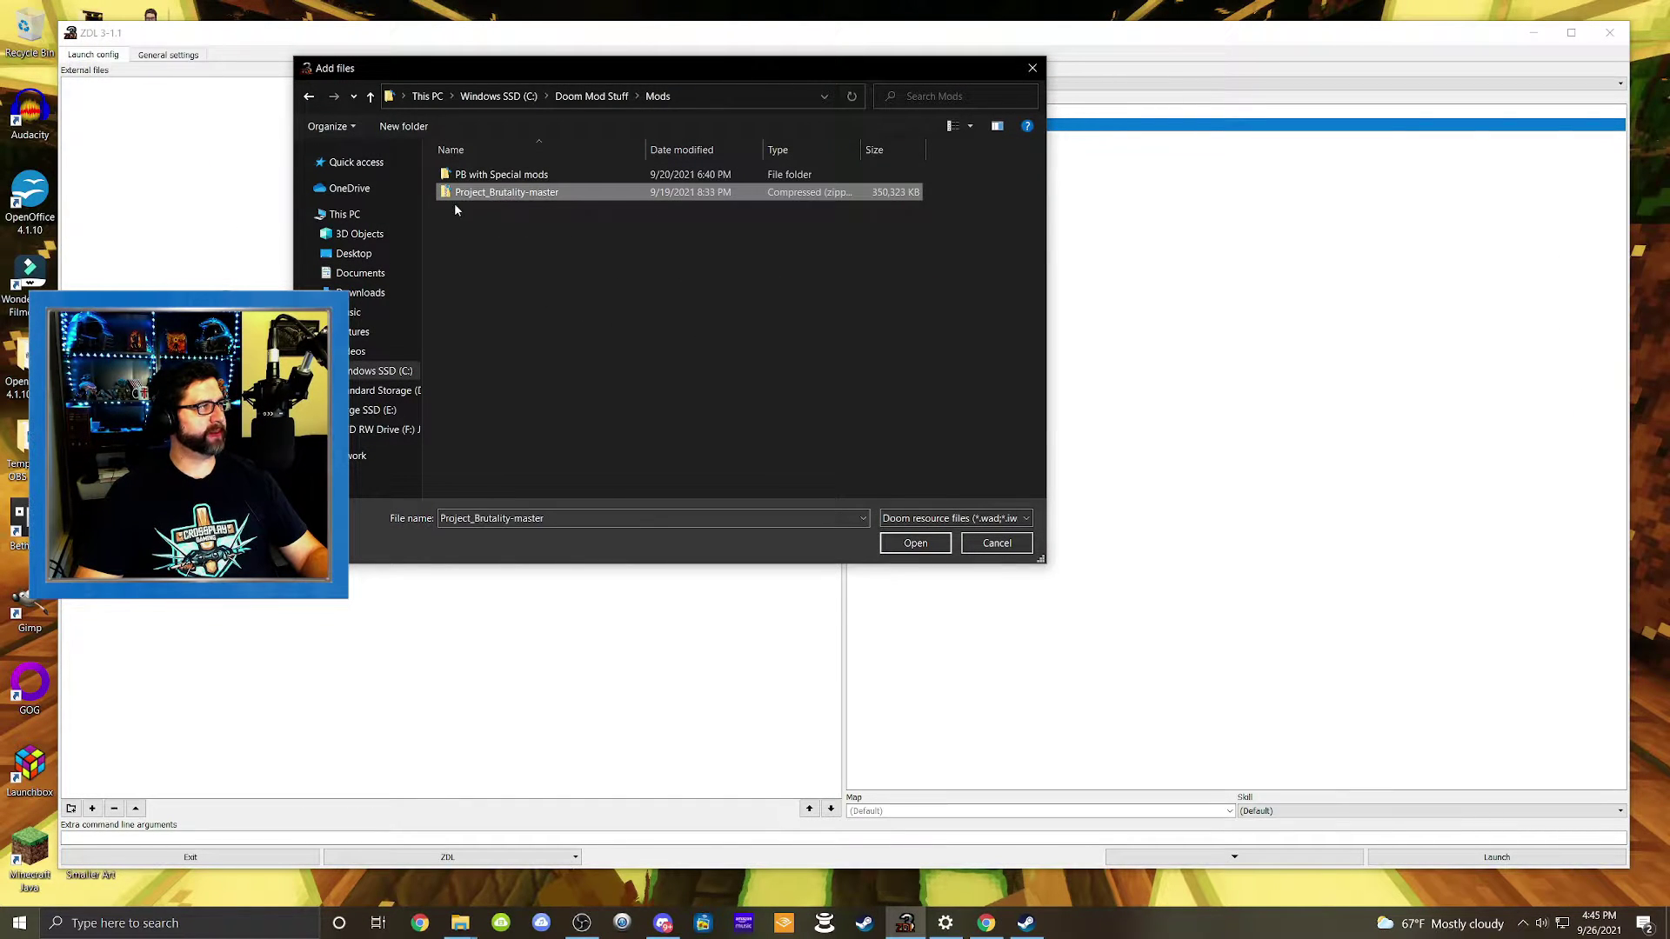
click(924, 540)
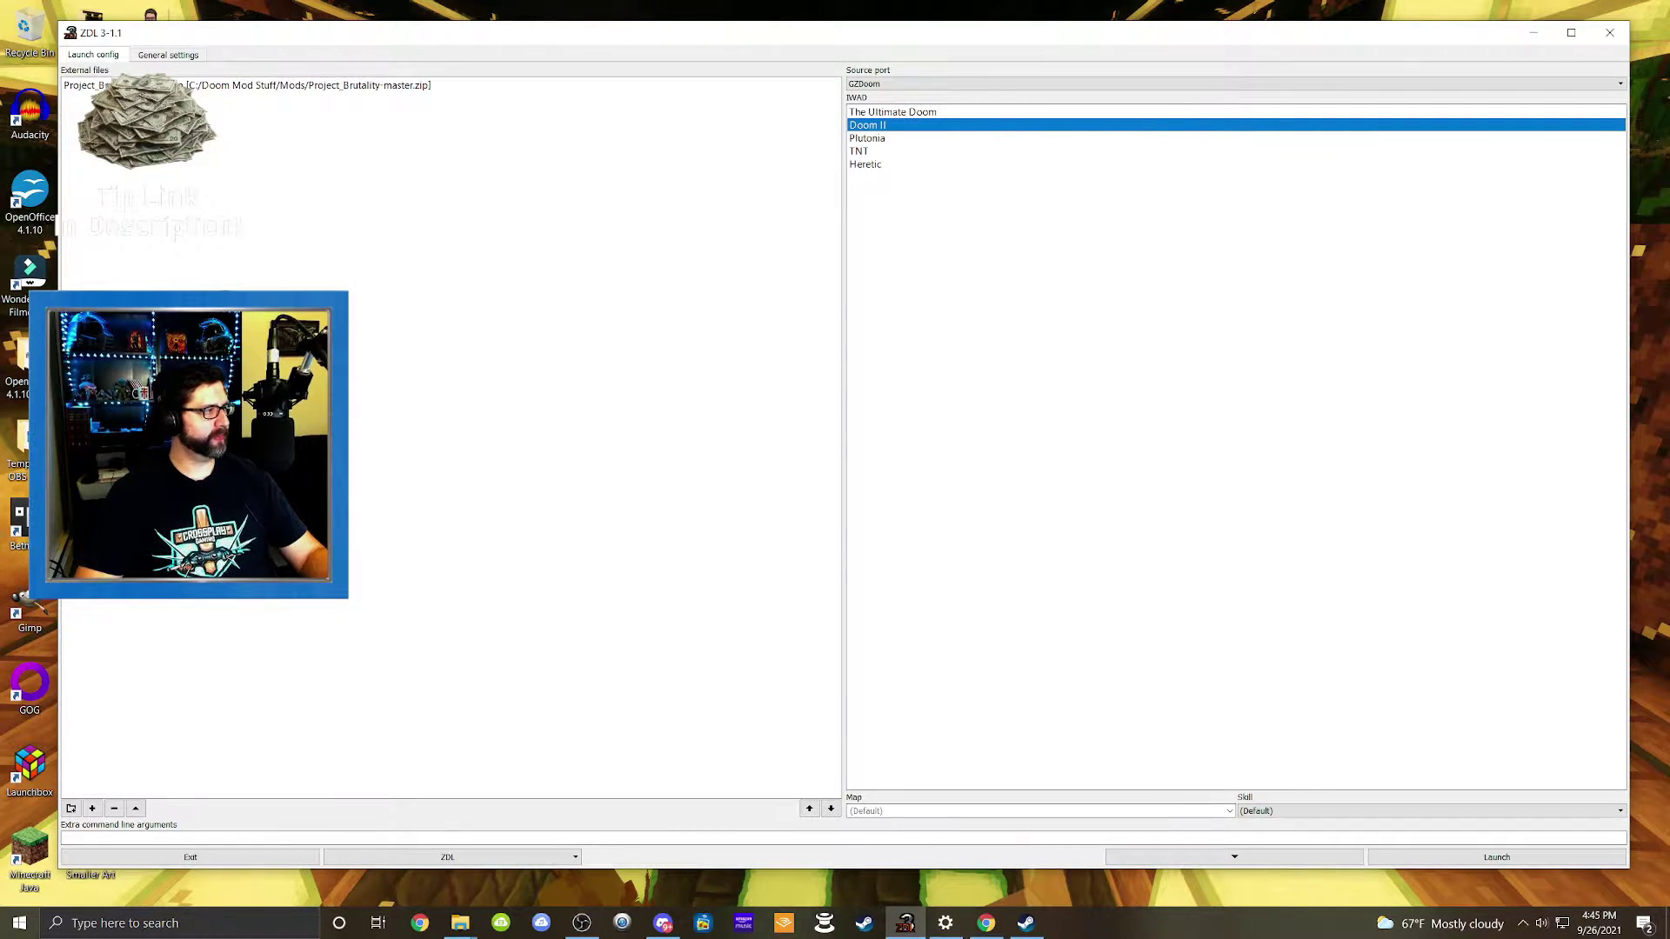
Step: View the Hell on Earth Starter Pack page in Chrome, and add hellonearthstarterpack from Doom Mod Stuff/Map Packs as an external file in ZDL
click(92, 810)
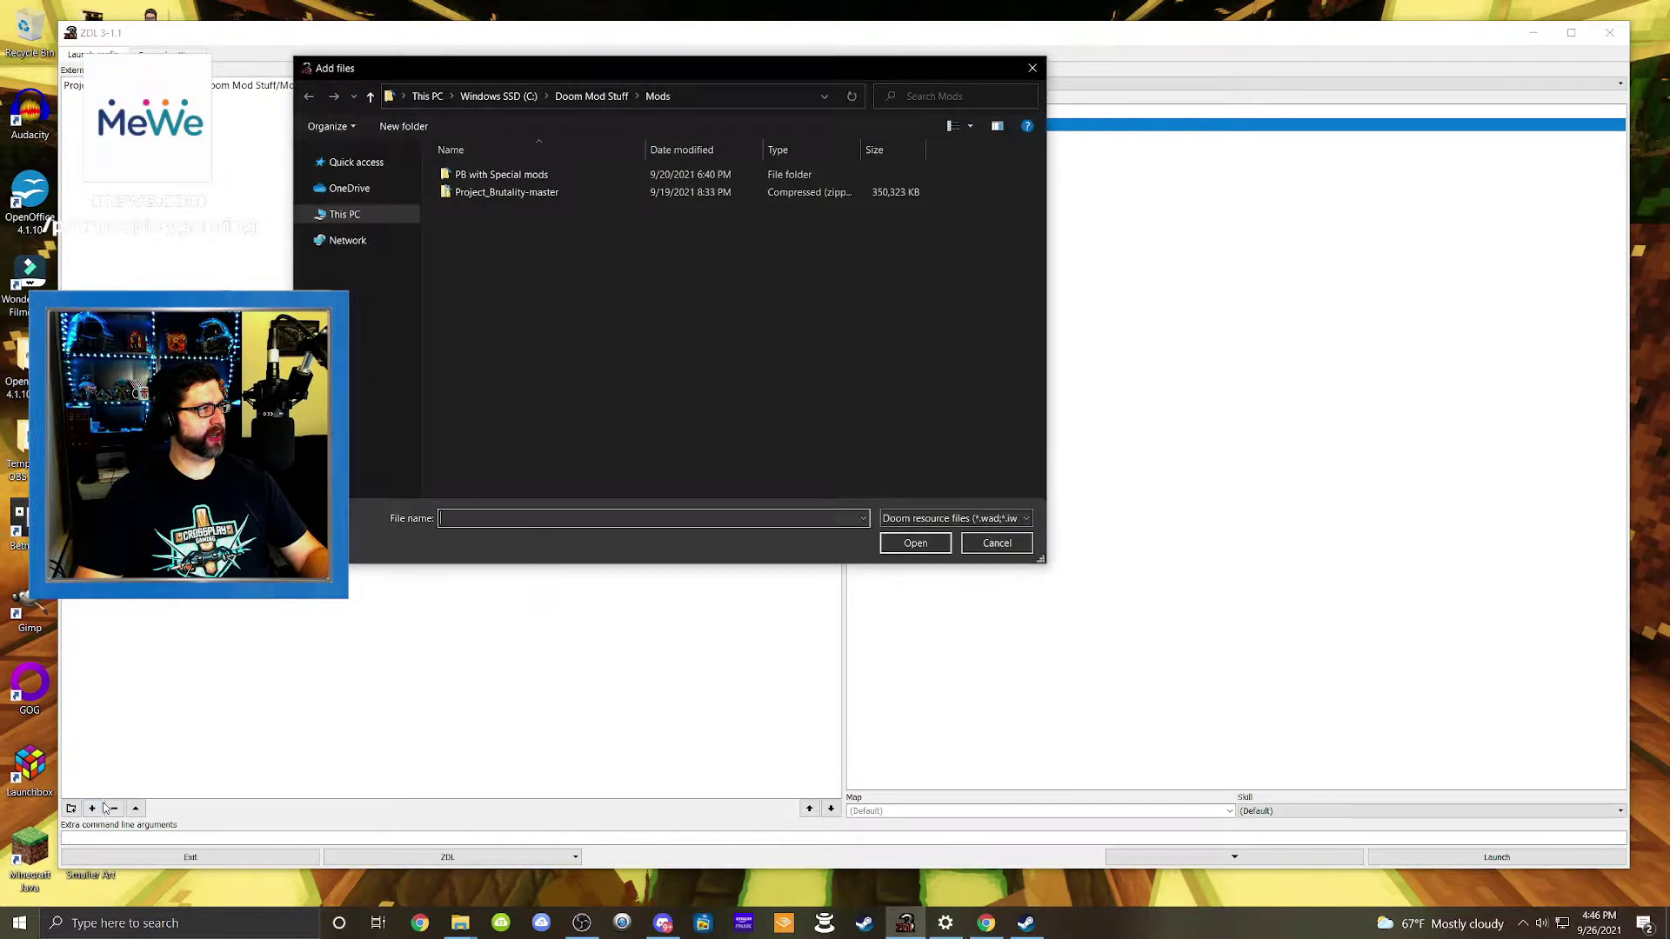
click(369, 97)
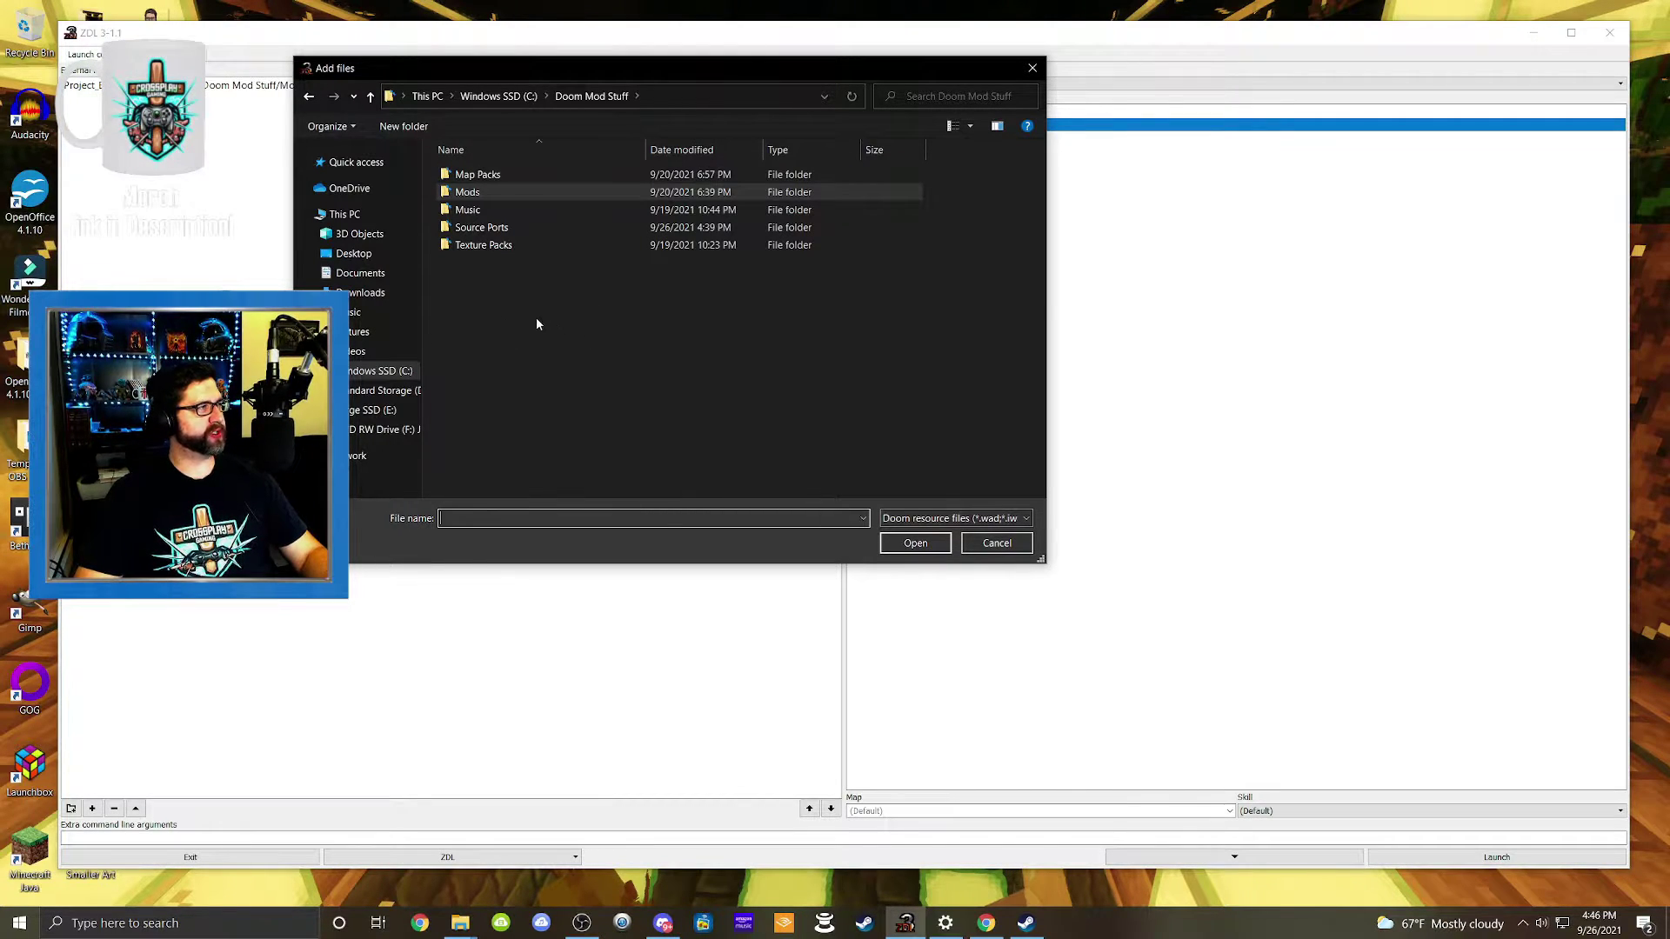
double_click(474, 175)
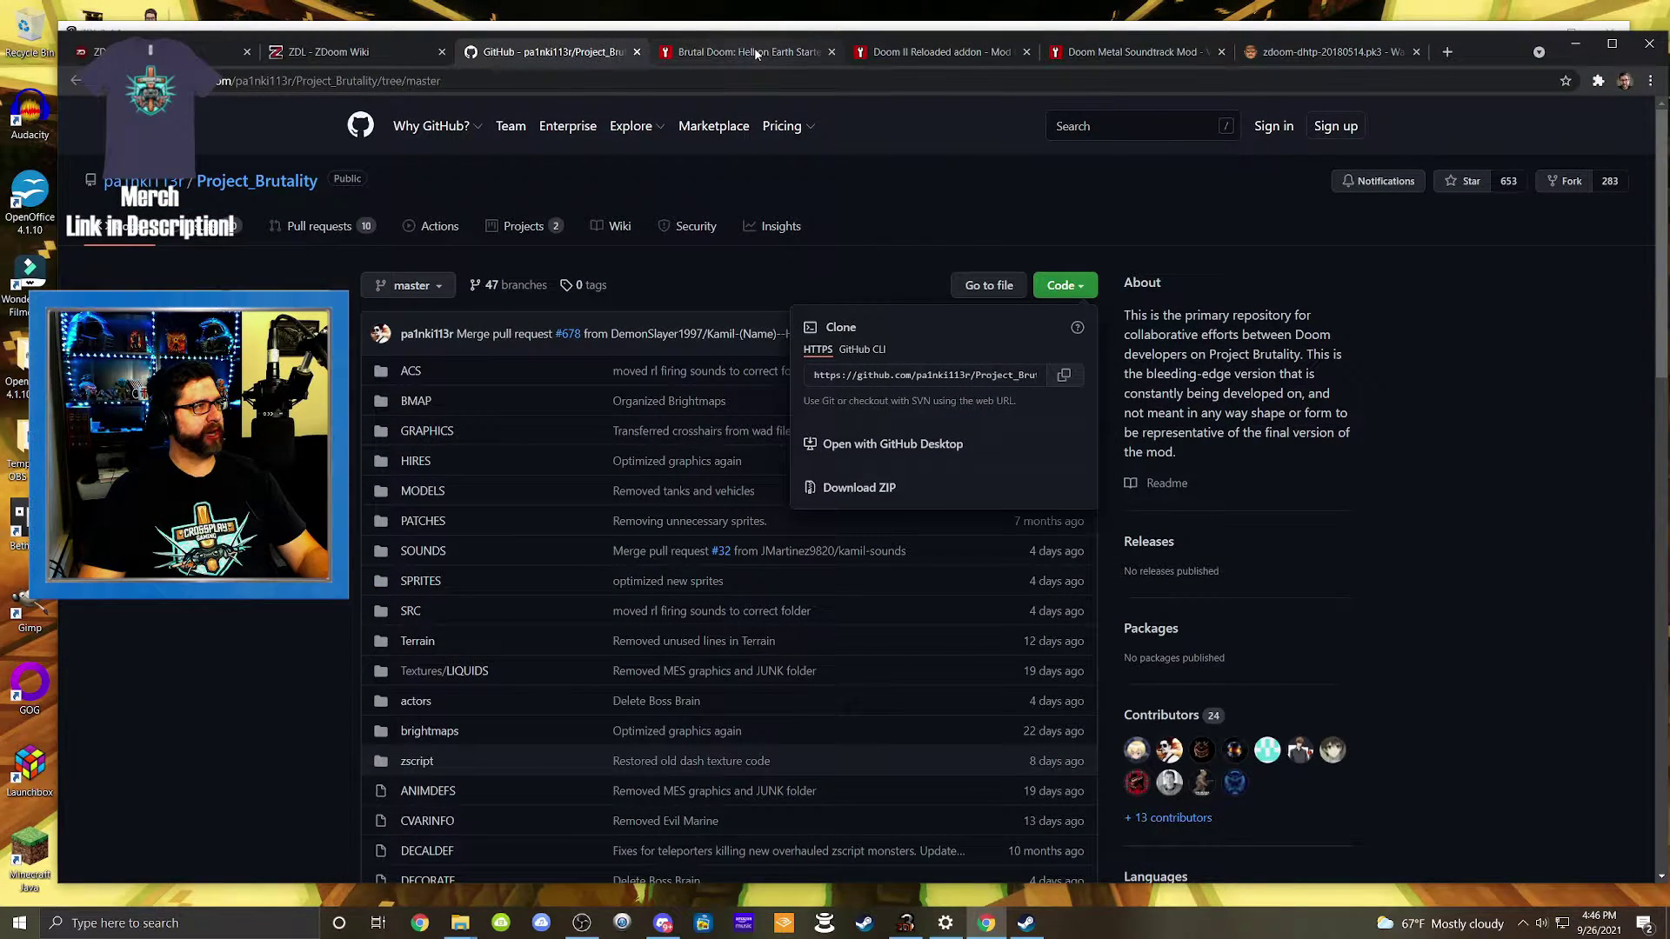
click(756, 53)
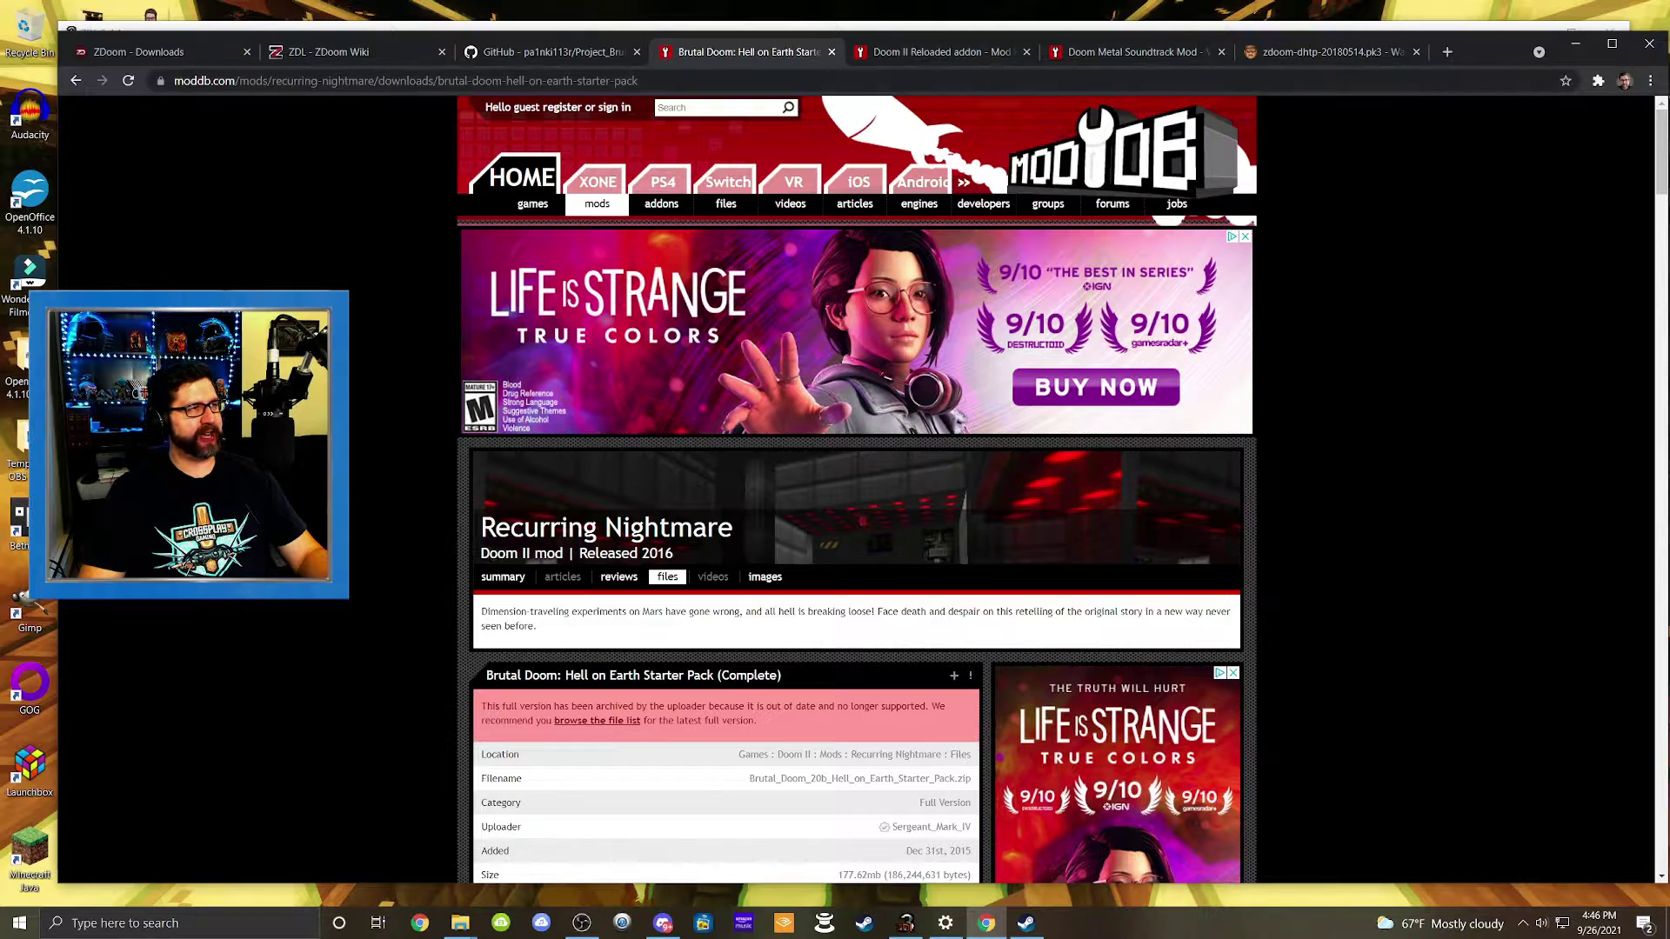
scroll(857, 487, down, 4)
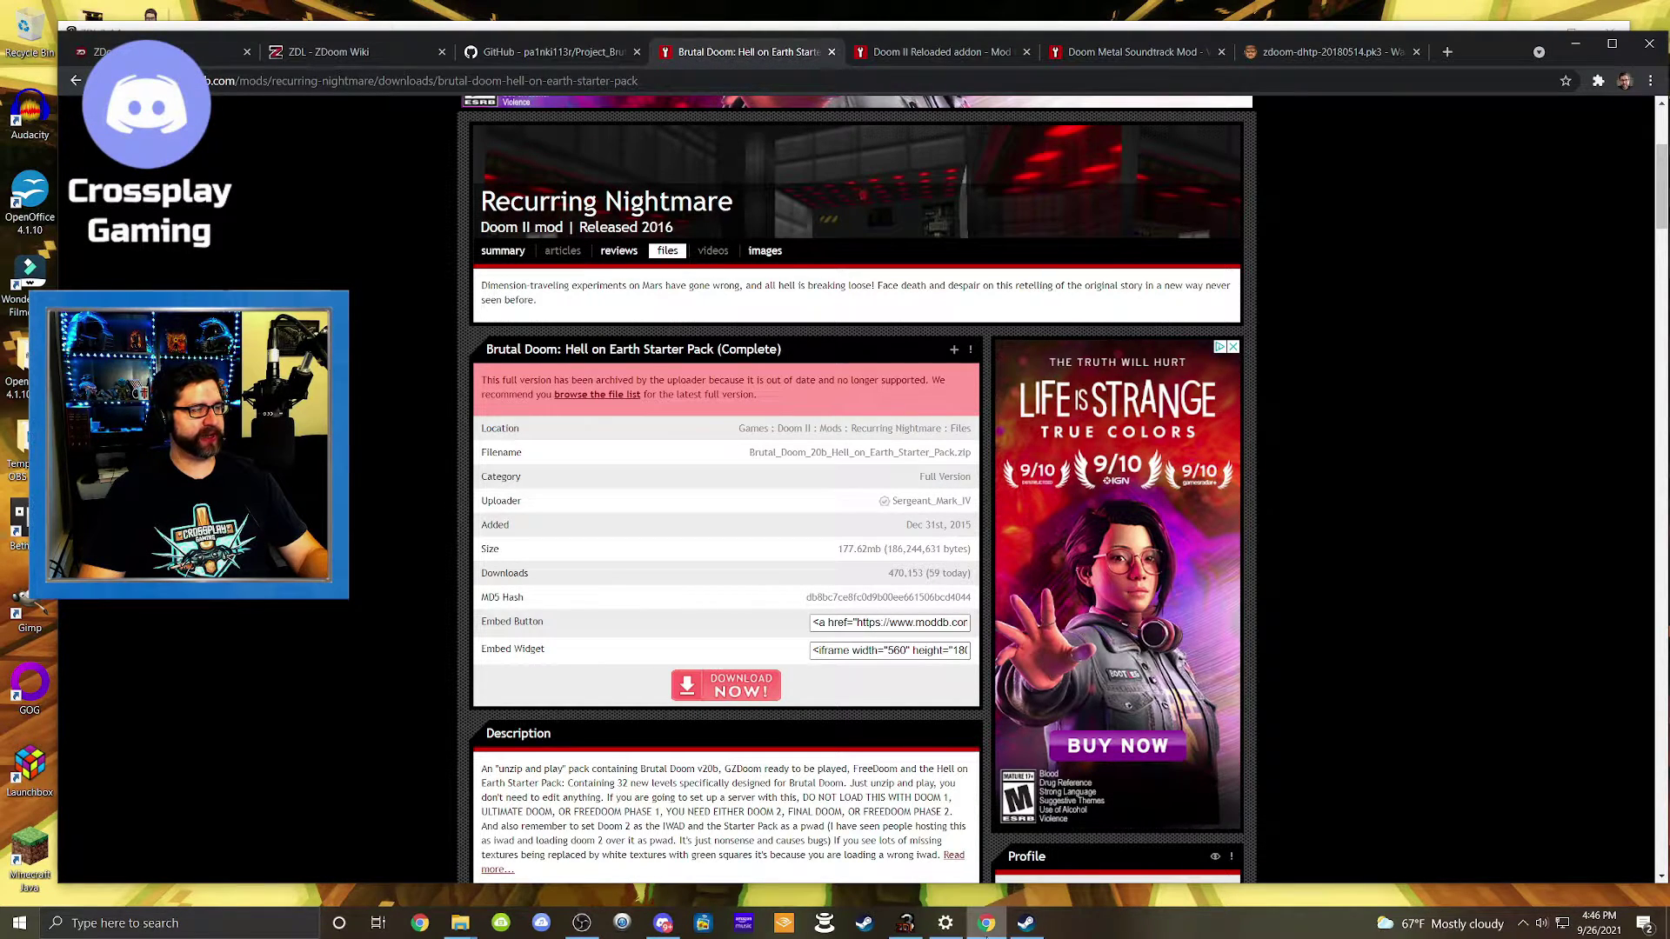
click(906, 923)
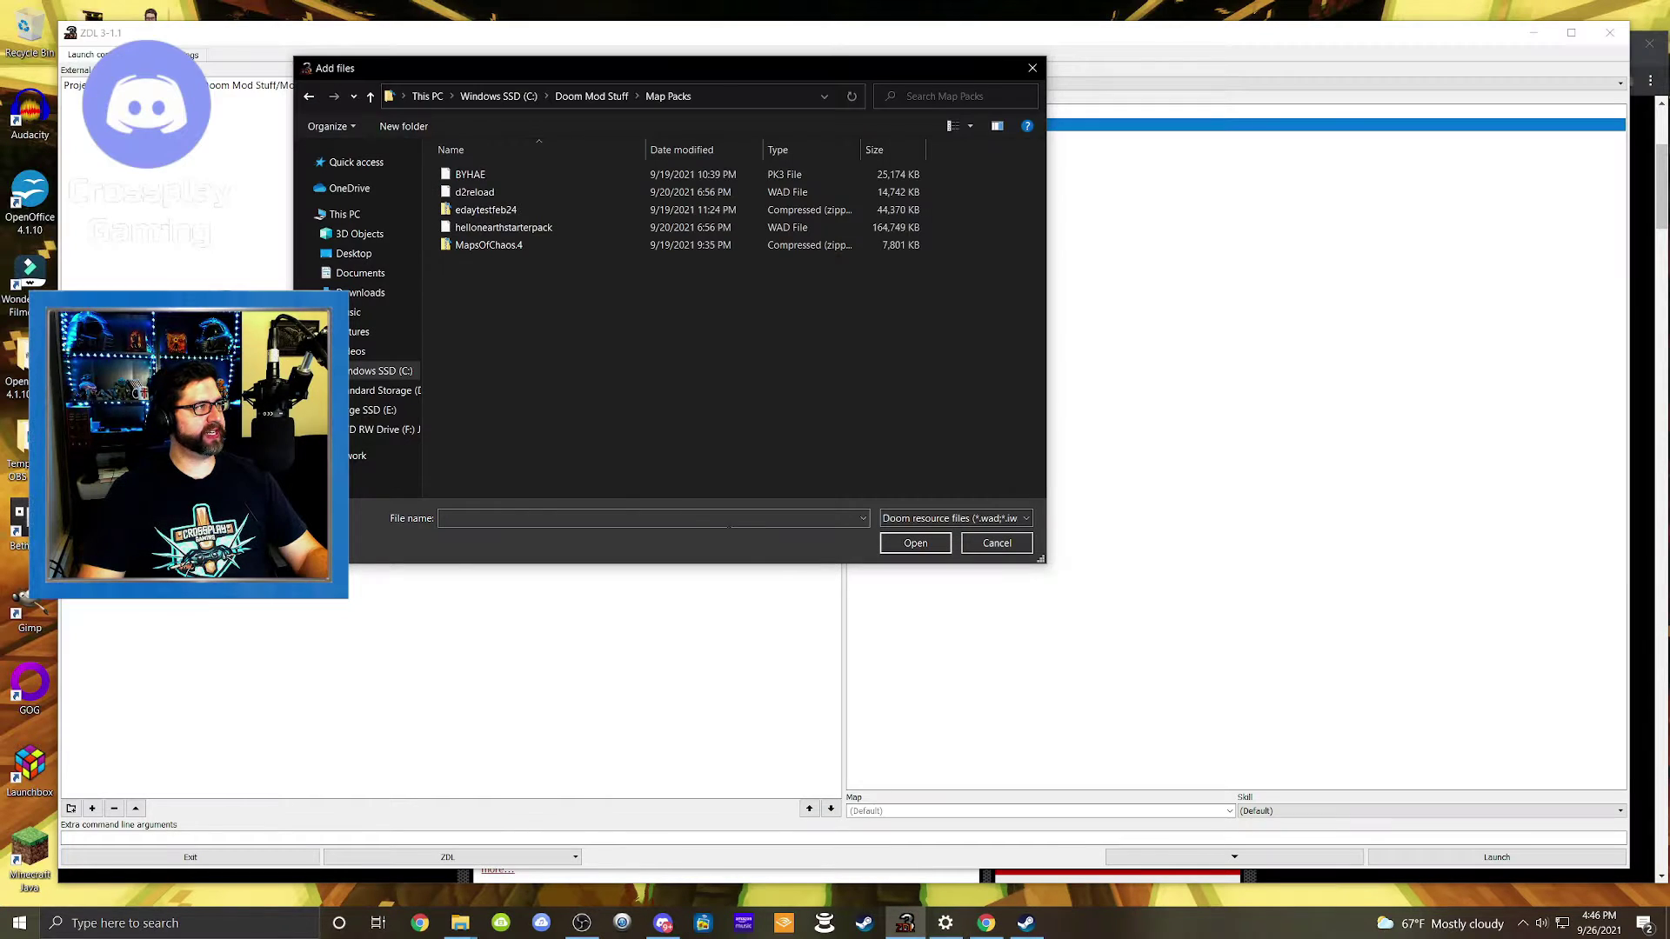
click(462, 232)
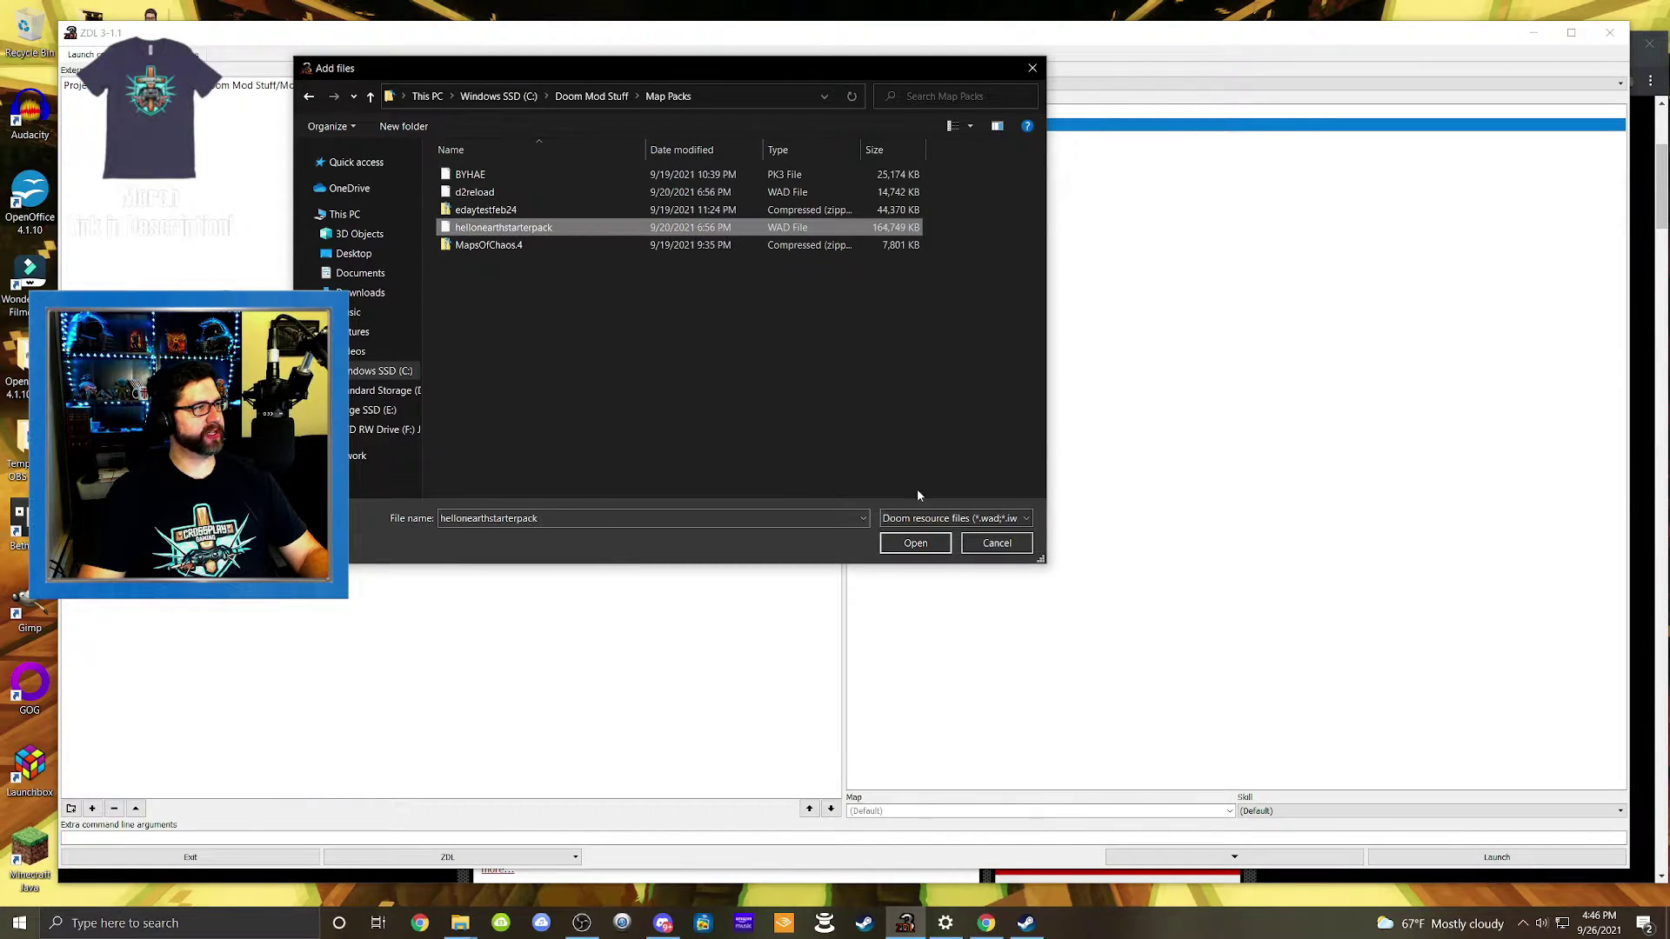
click(915, 543)
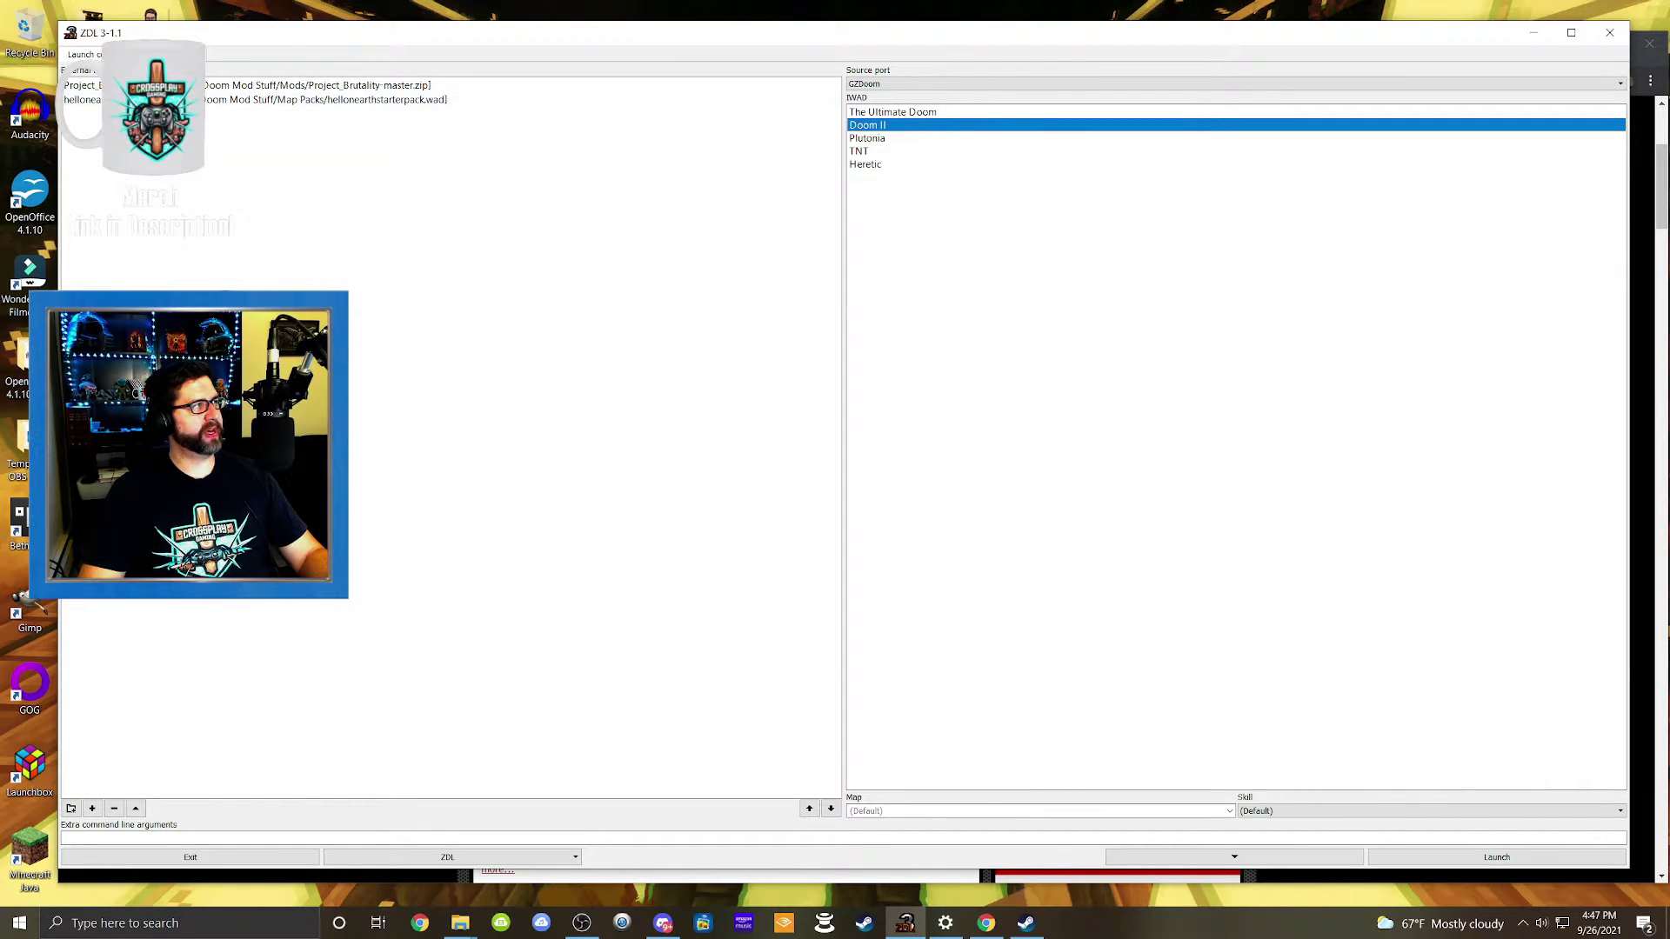
Step: View the zdoom-dhtp-20180514.pk3 page in Chrome, and add zdoom-dhtp-20180514 from Doom Mod Stuff/Texture Packs as an external file in ZDL
click(92, 808)
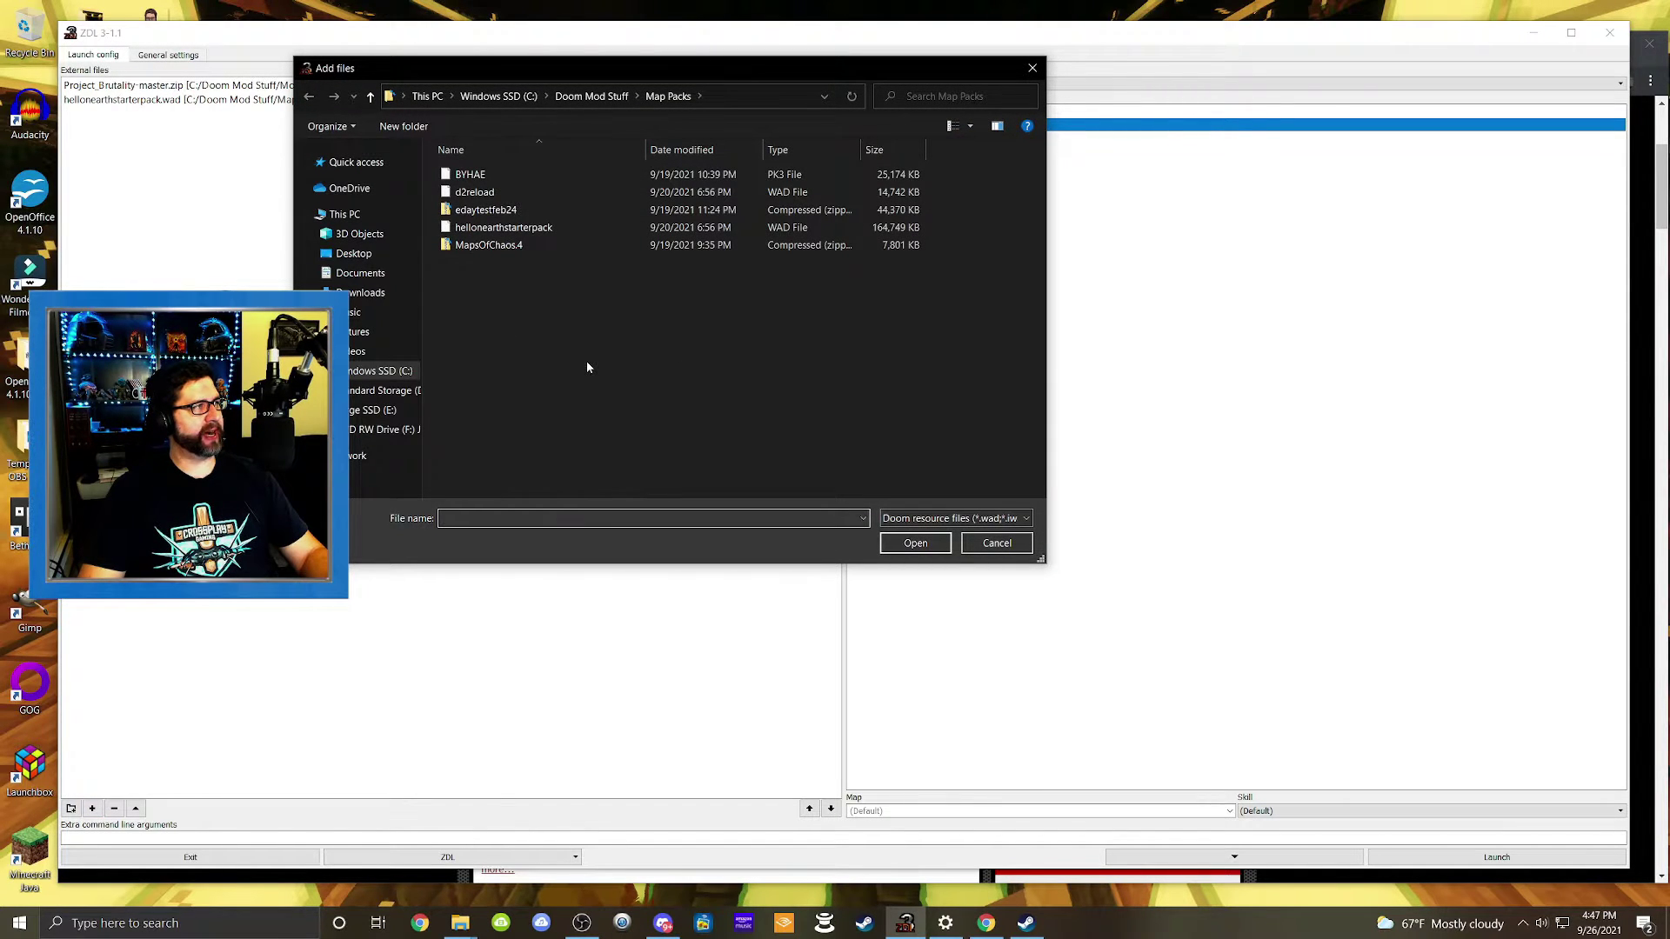
click(370, 96)
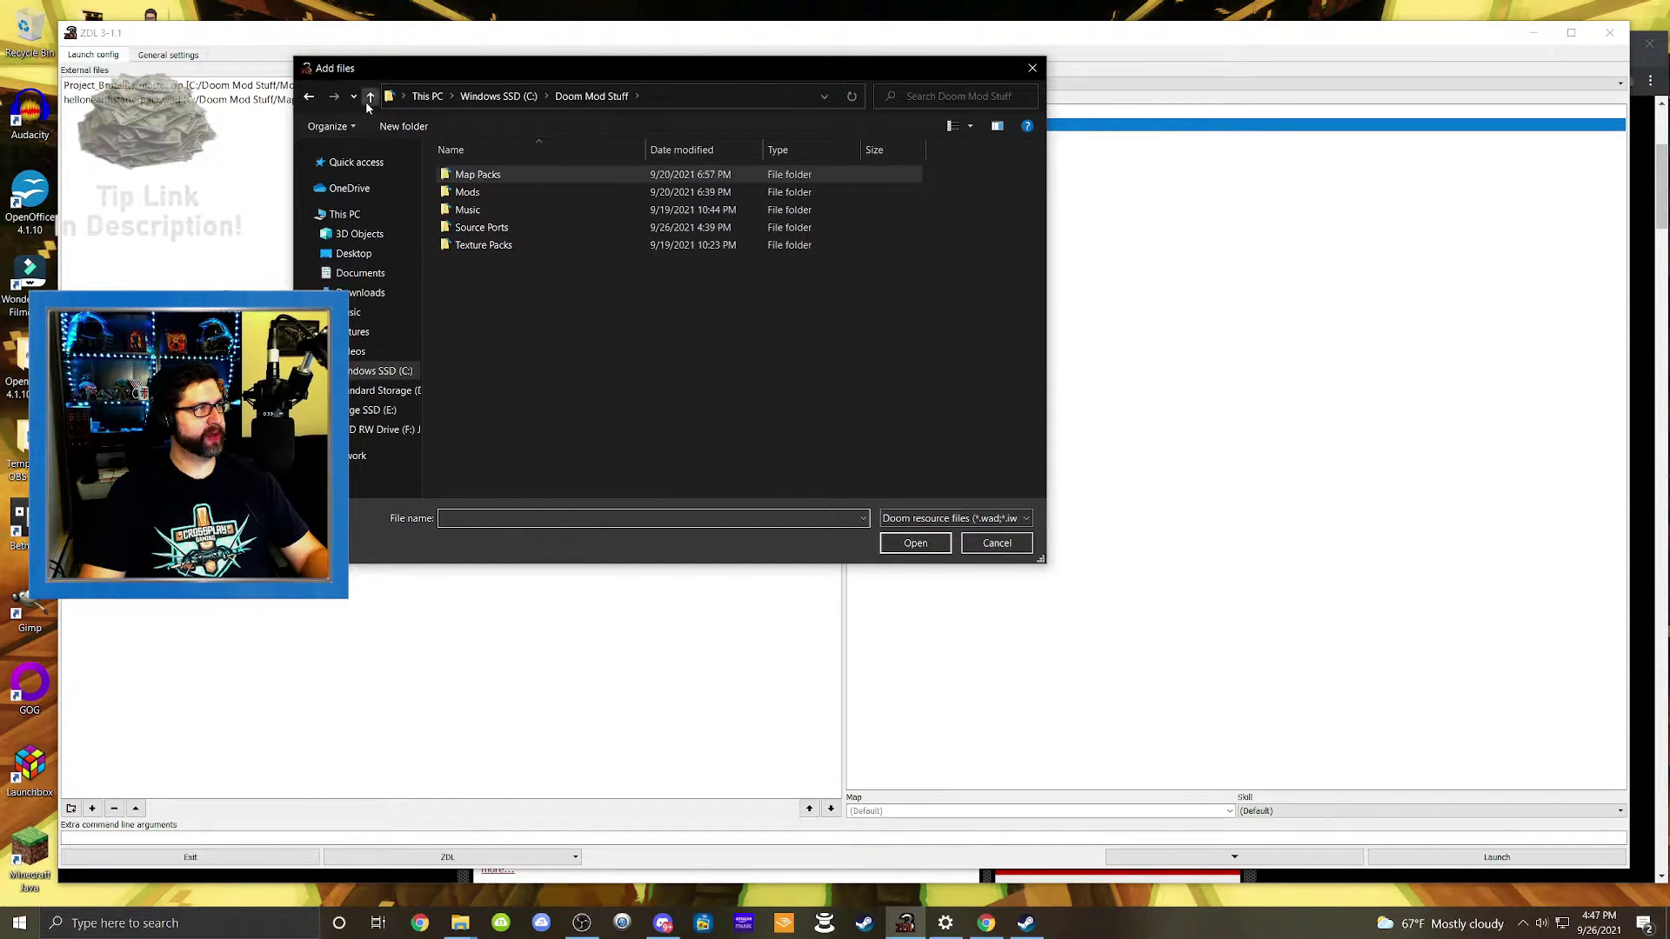
click(986, 923)
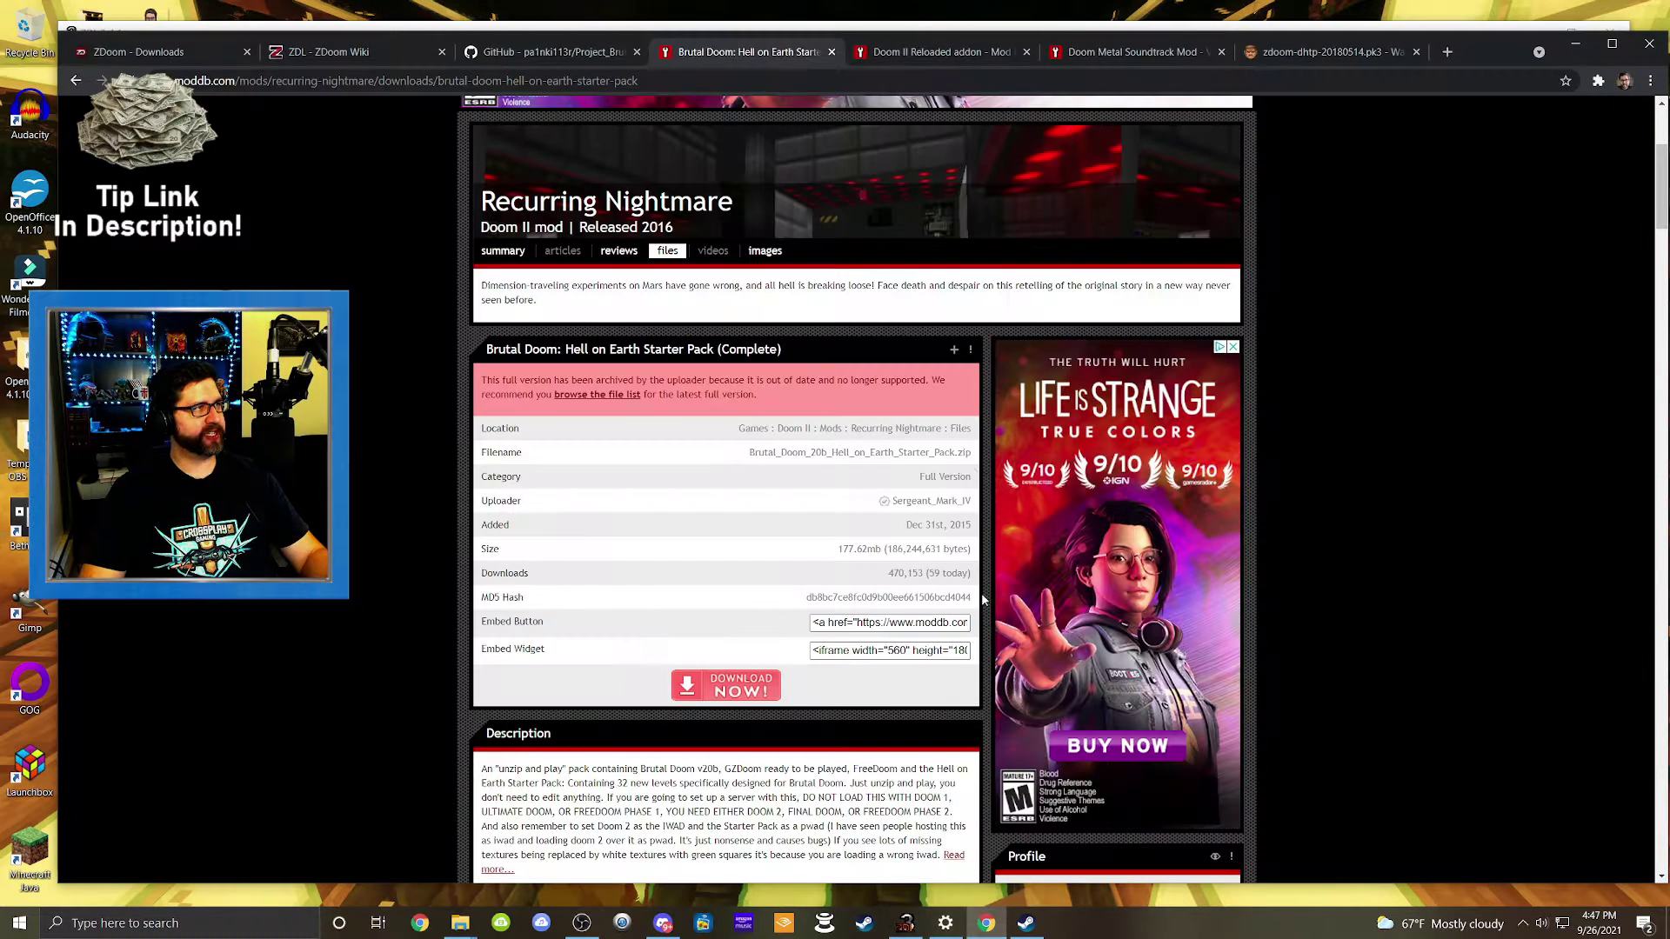
click(1286, 54)
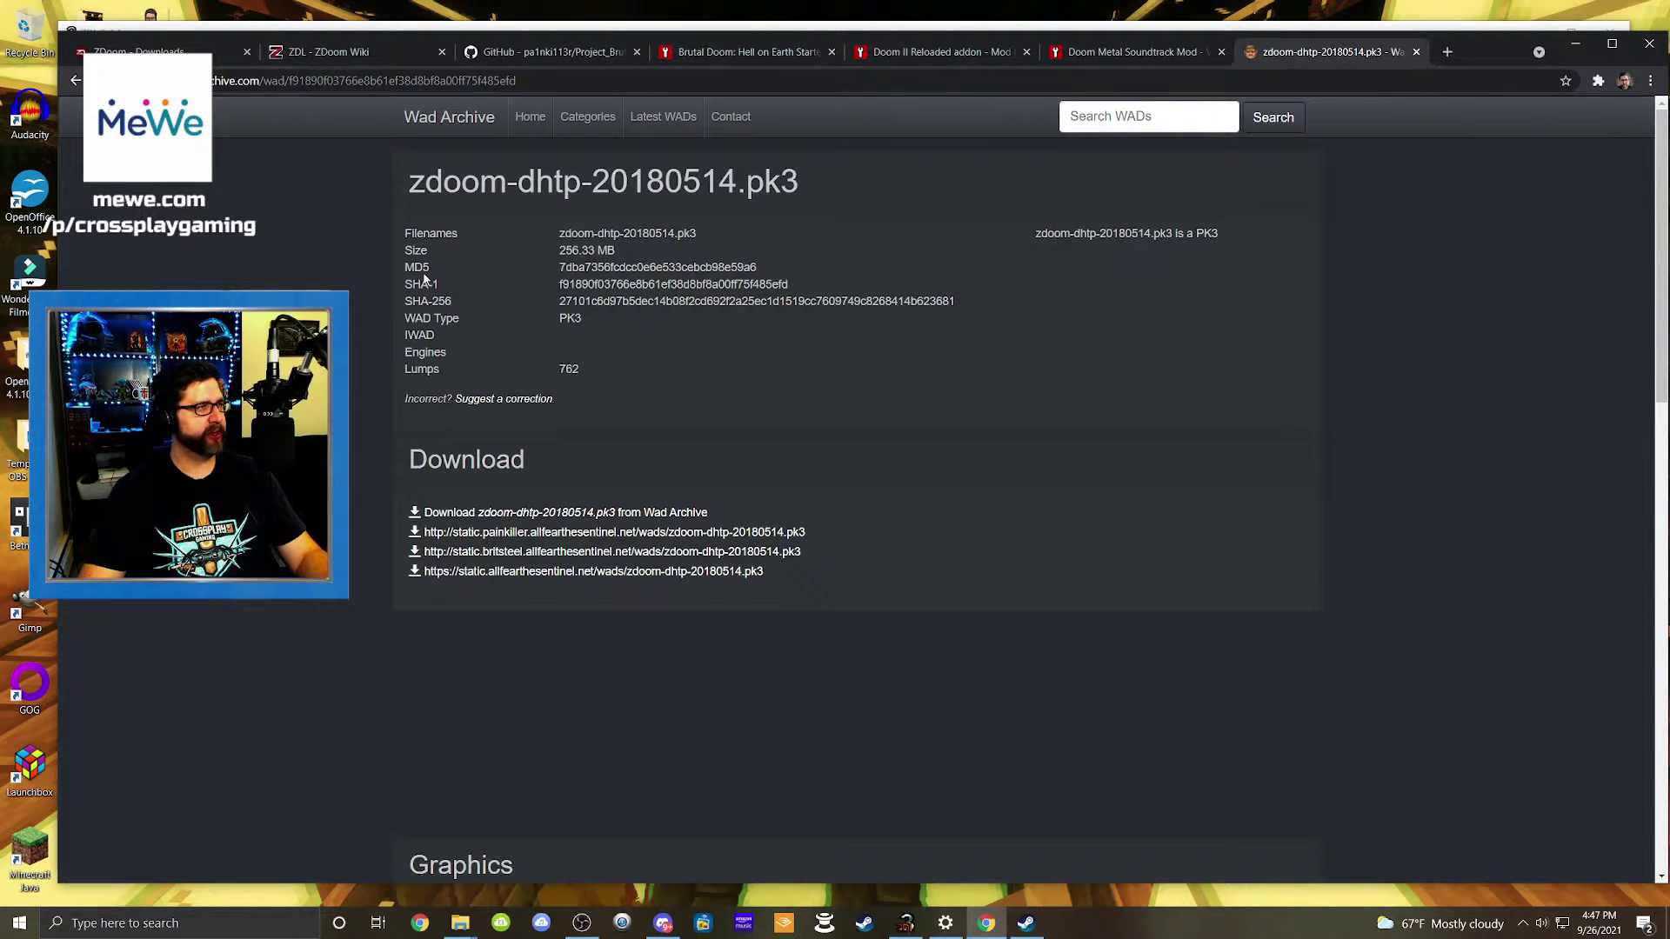
click(905, 924)
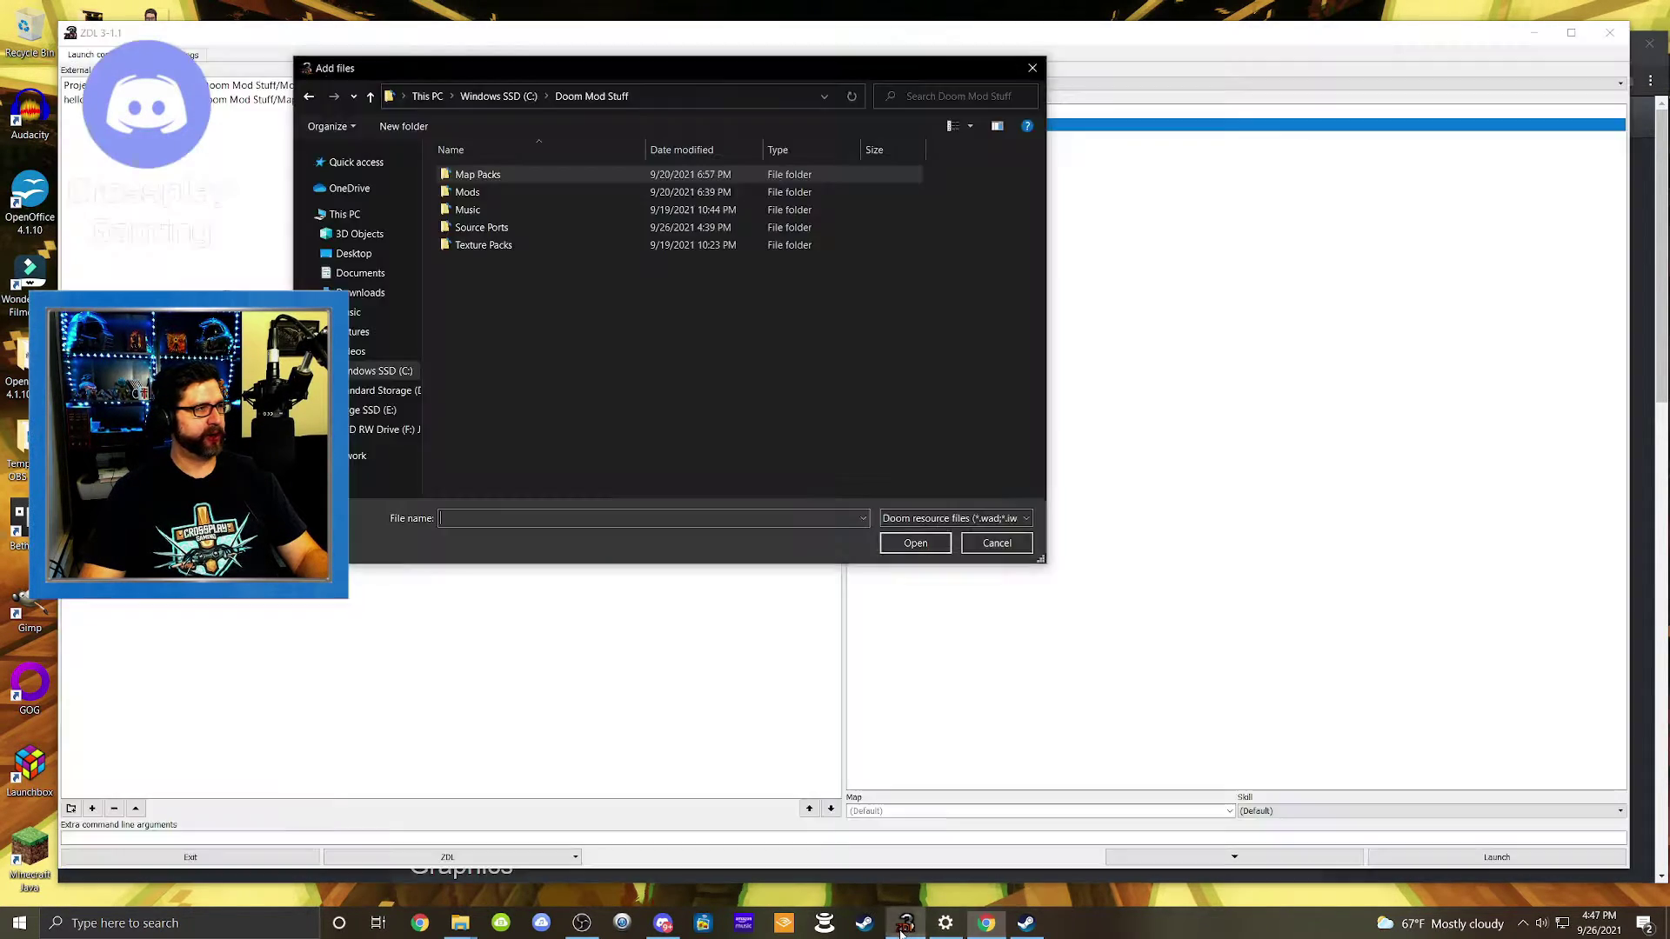
double_click(486, 245)
click(484, 230)
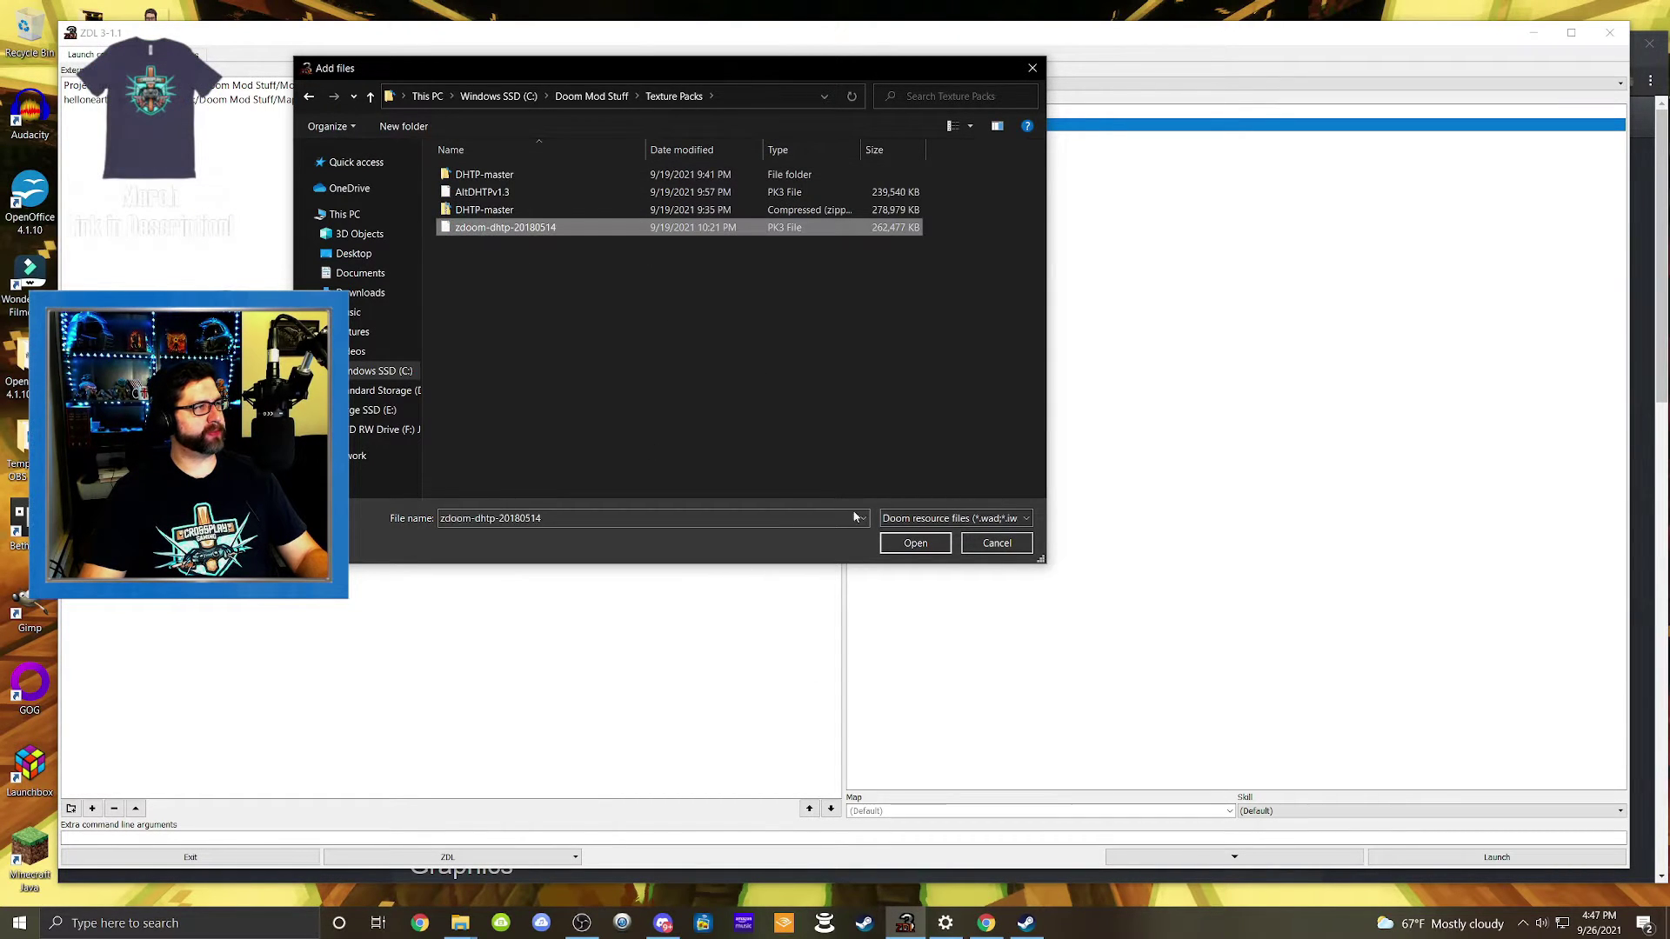
click(915, 543)
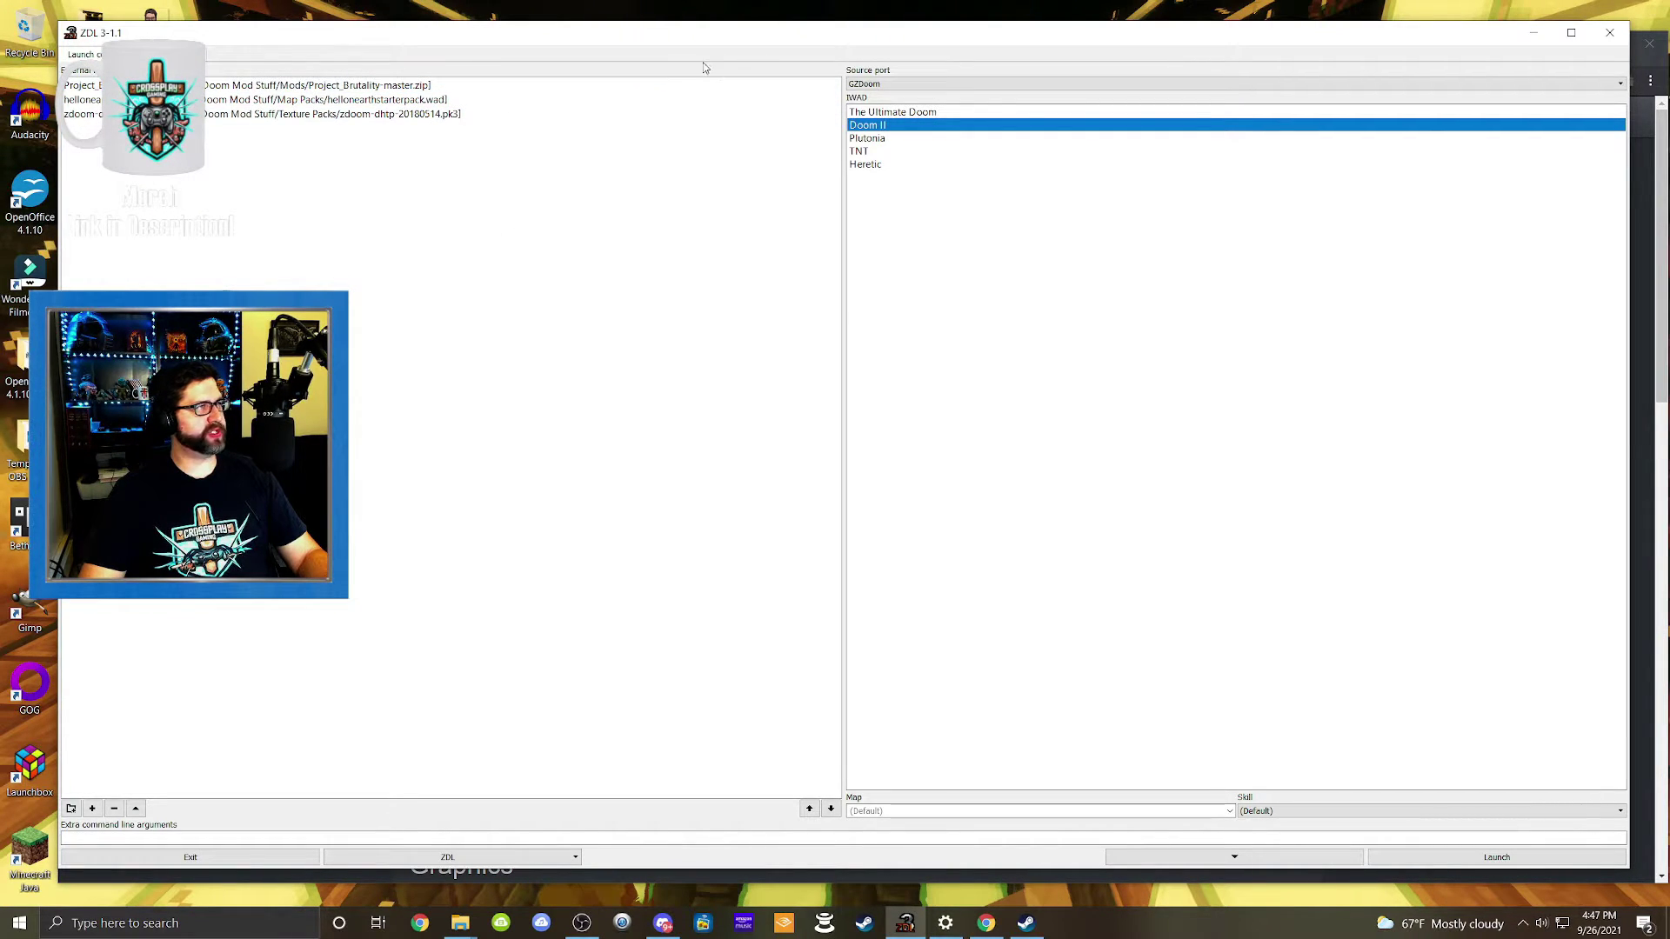
Step: Launch Doom II in GZDoom with the added external files and explore the starting storage room up to the switch beside the door
drag(739, 33, 731, 30)
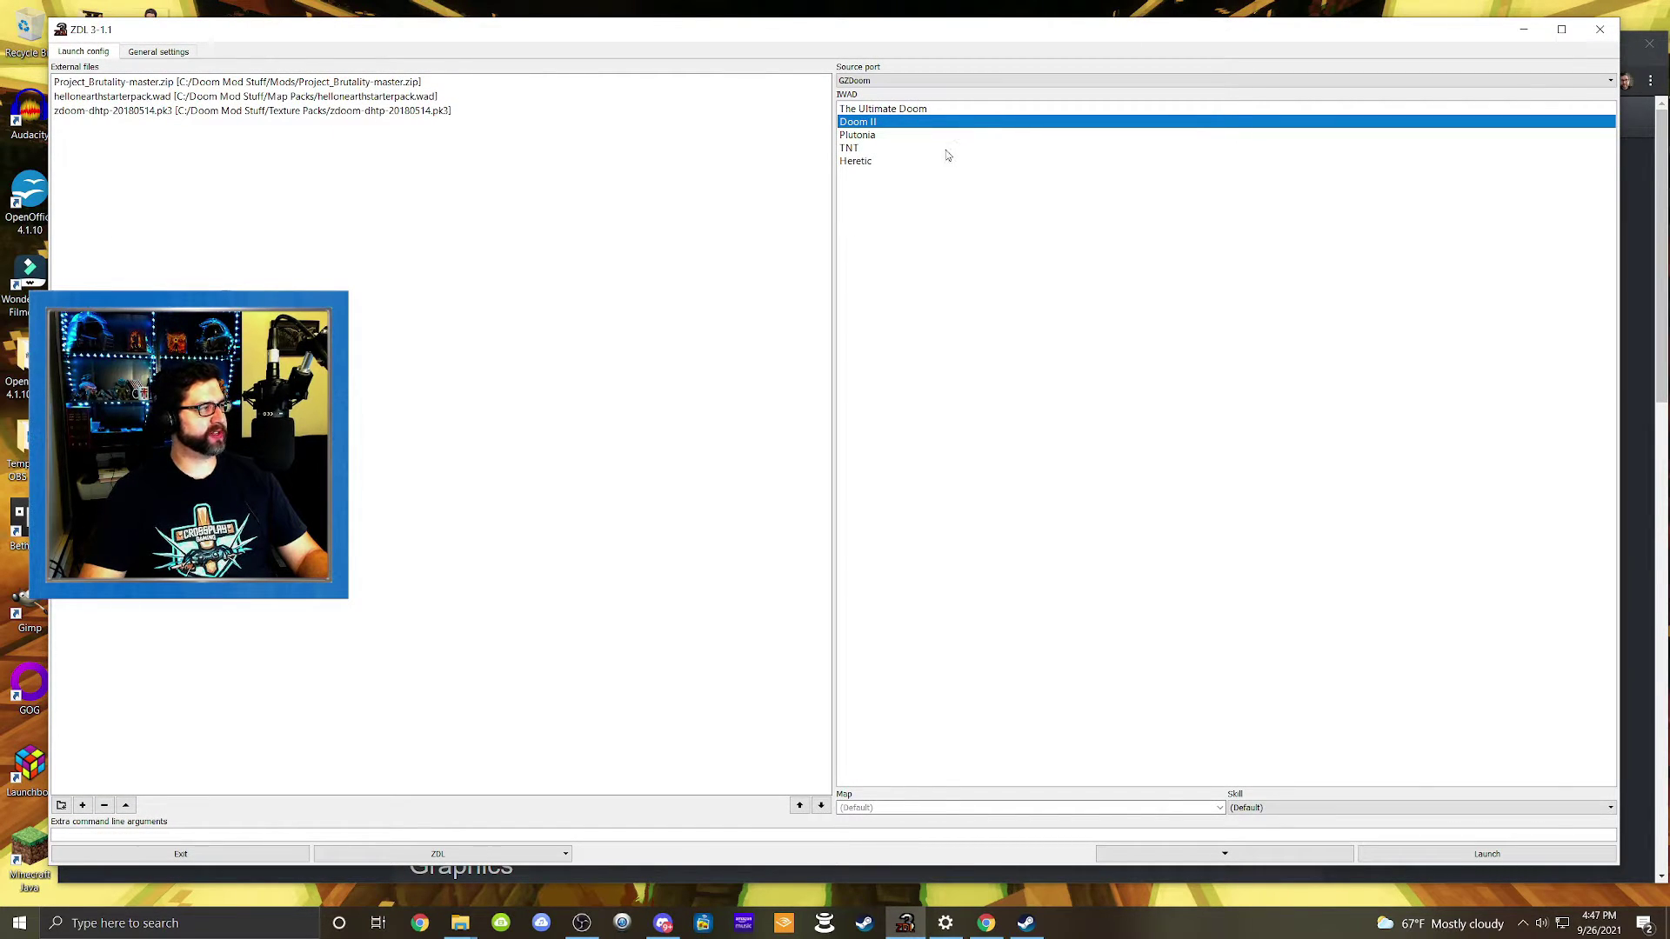
click(1547, 859)
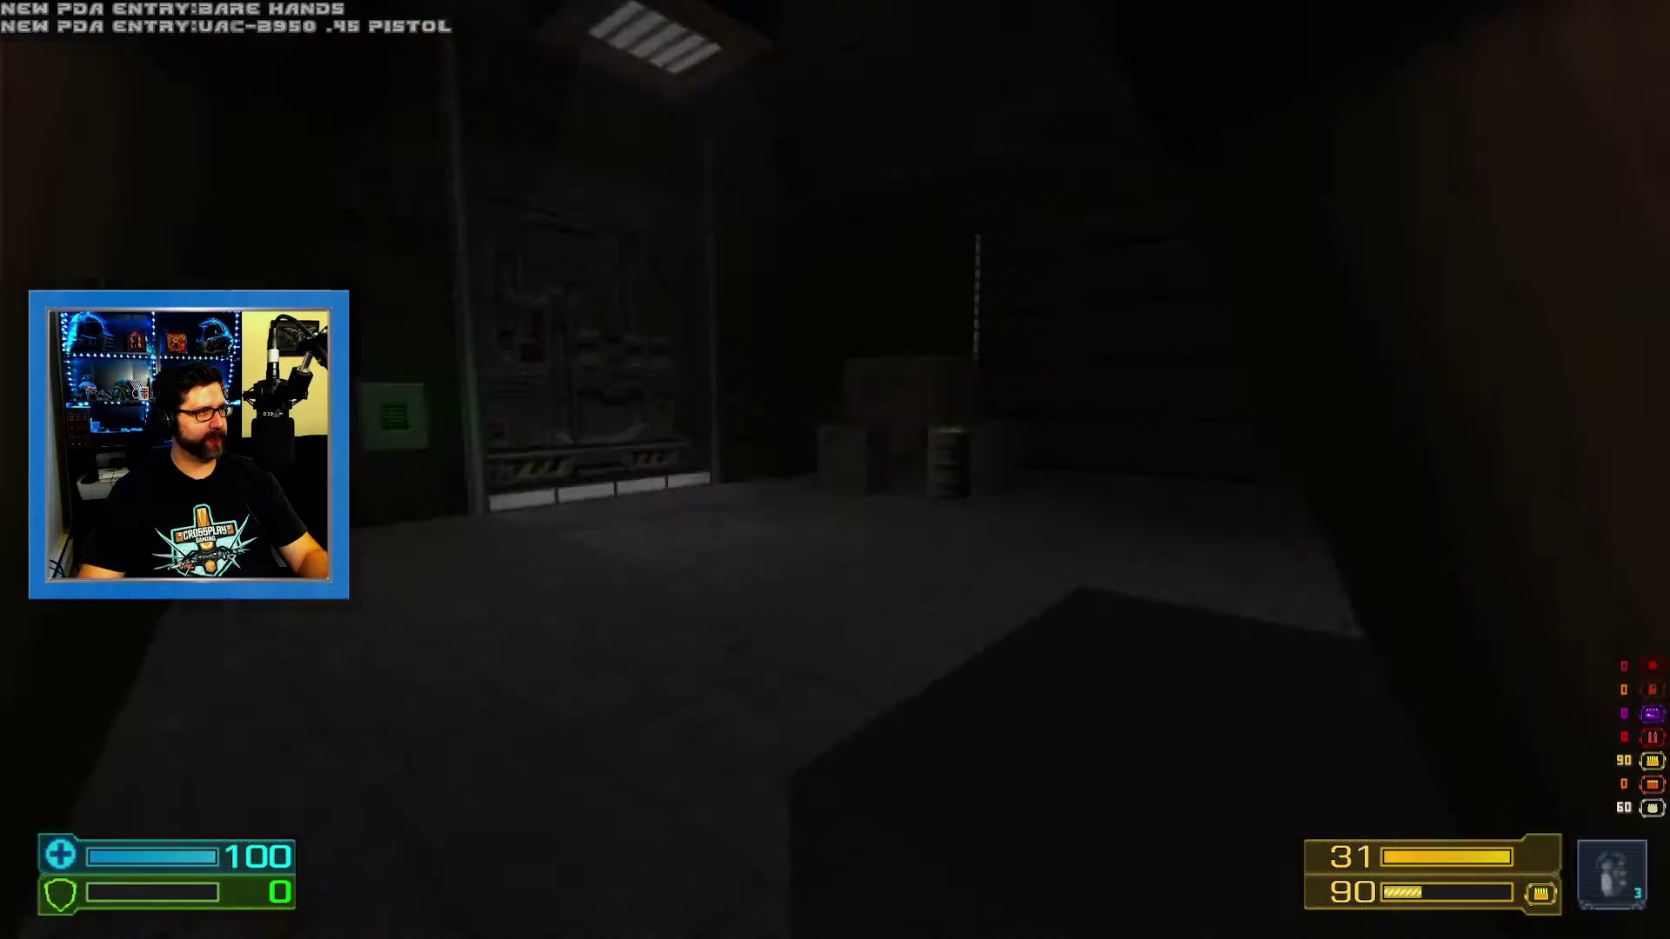
key(w)
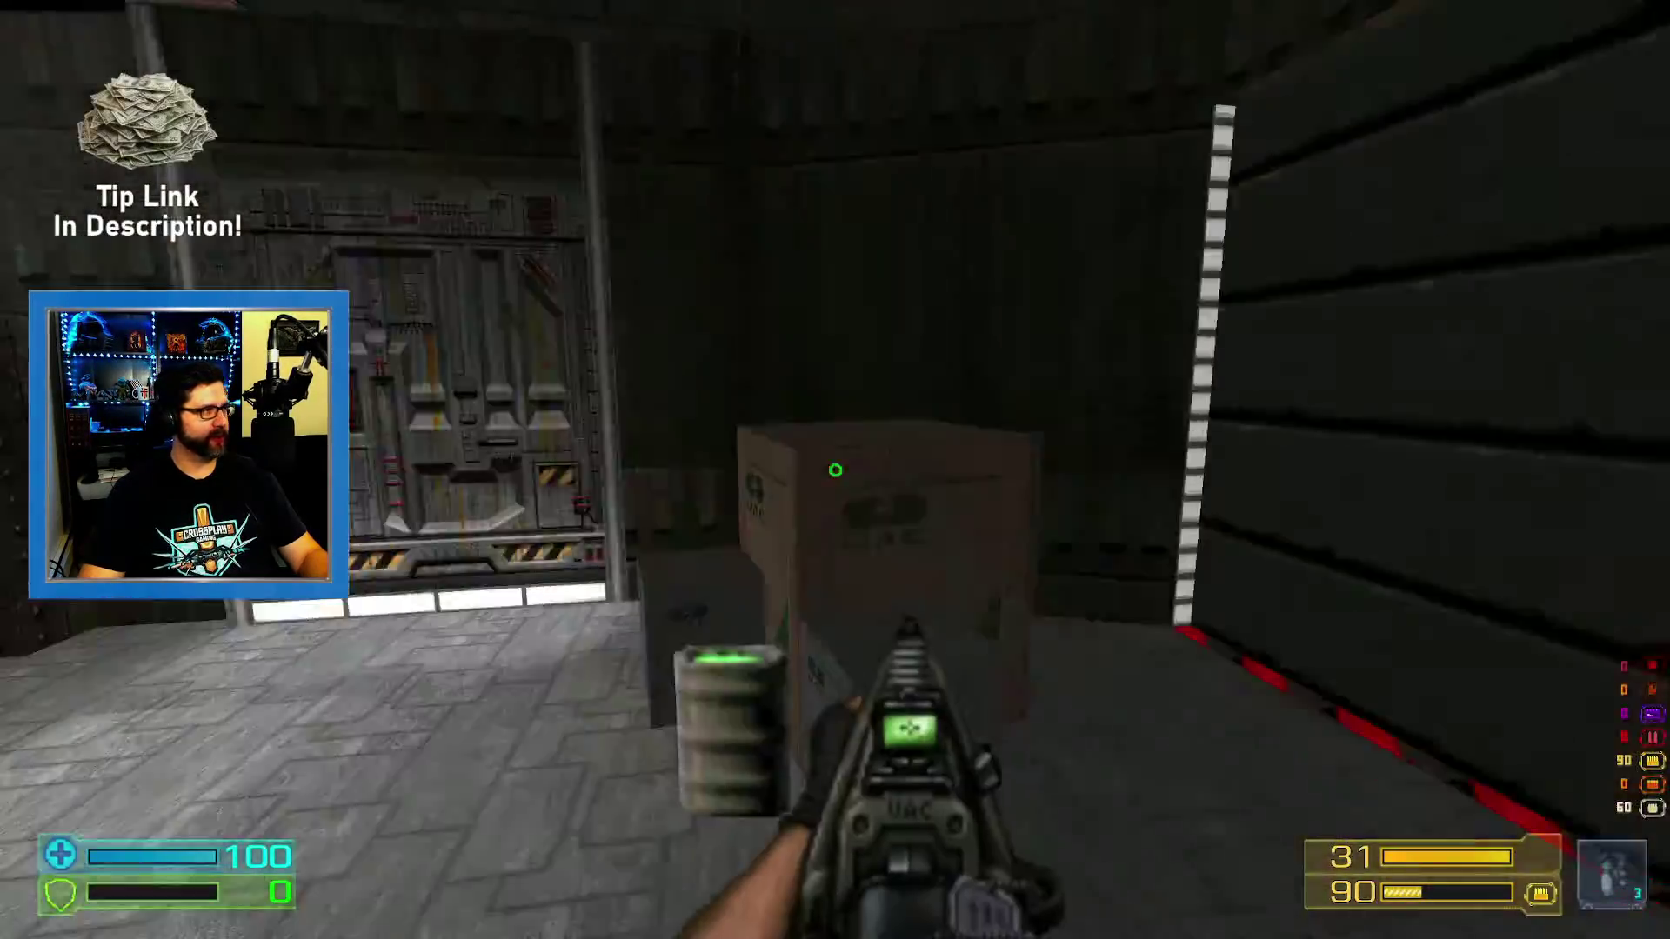
key(w)
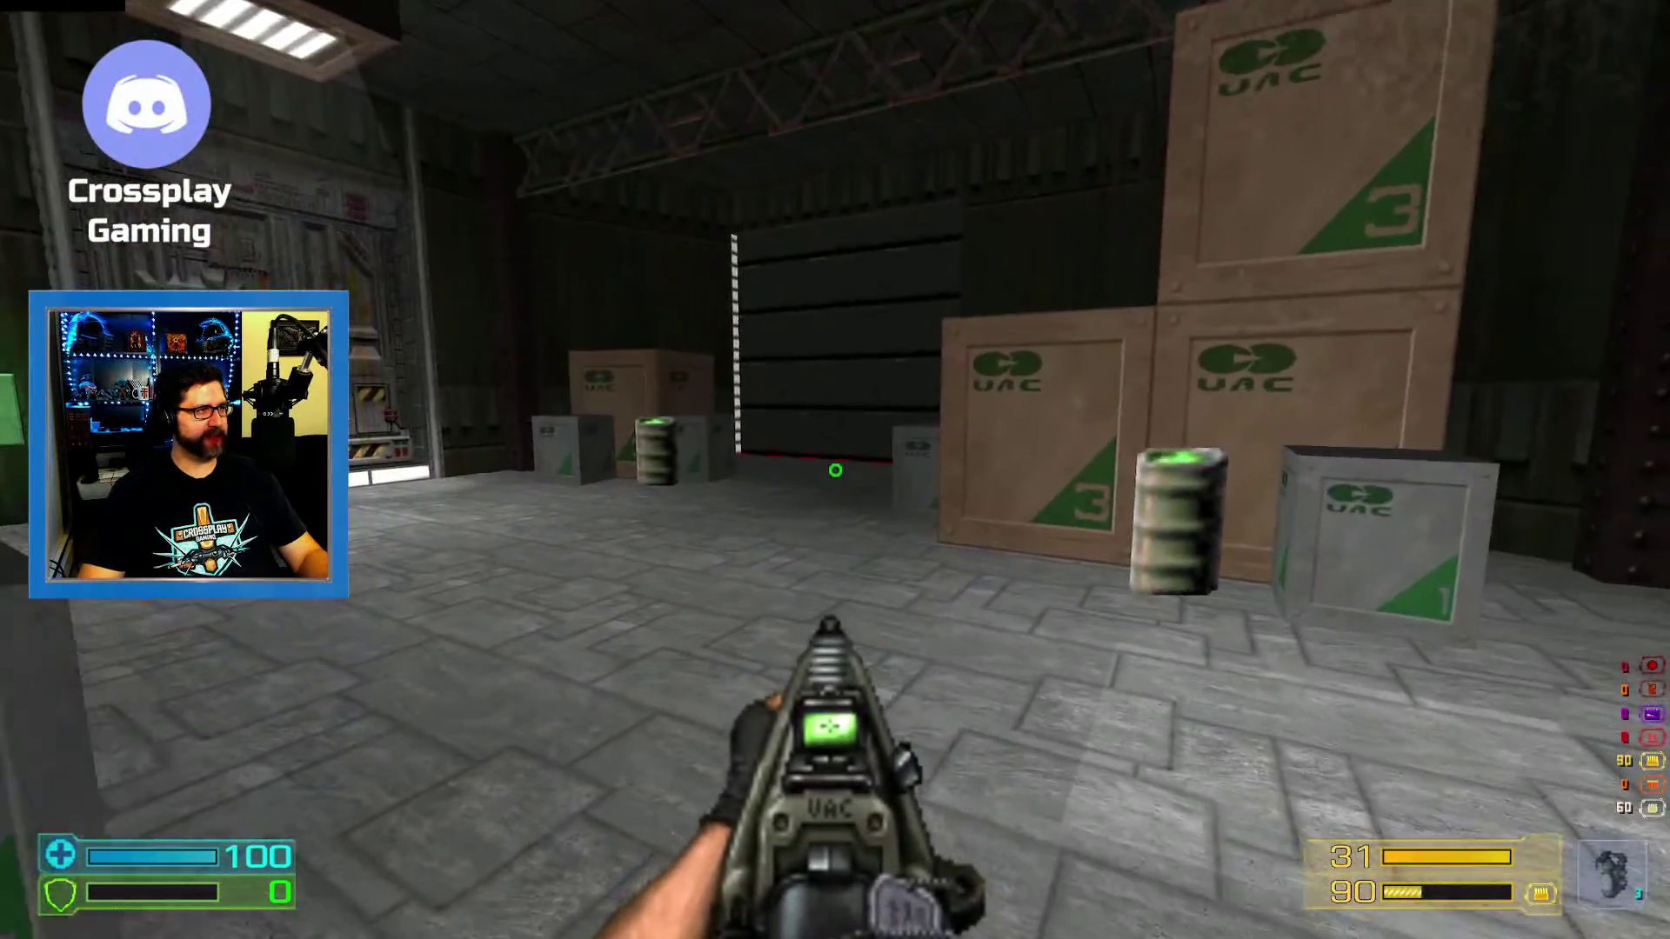
key(Left)
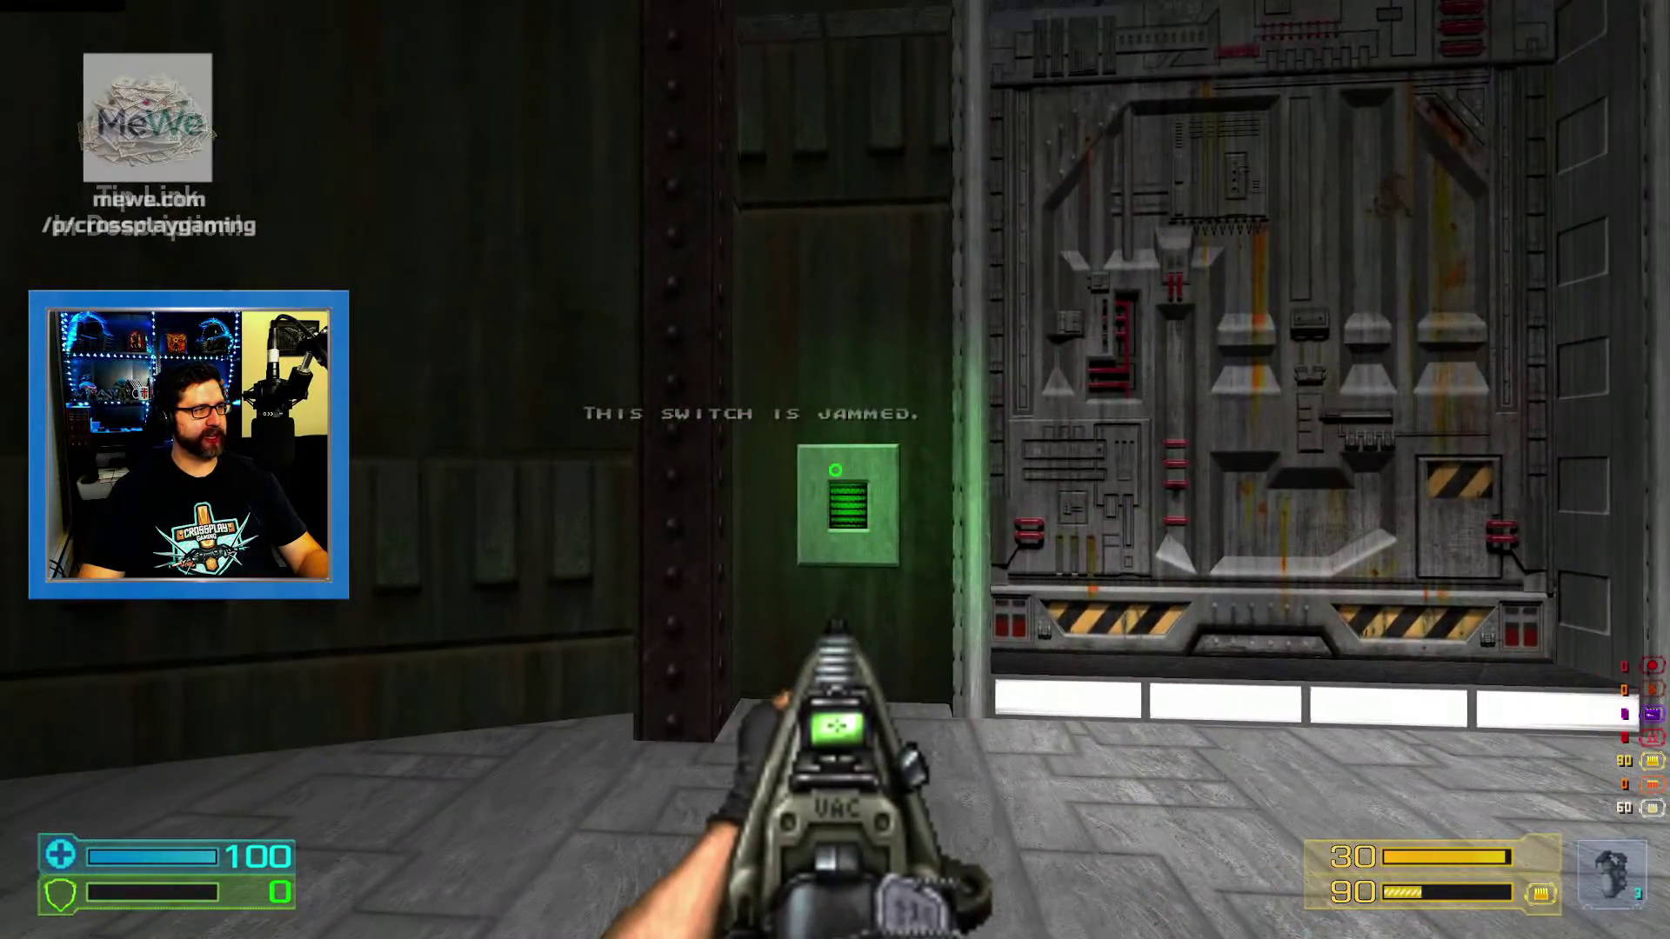
Step: Play-test the weapons by shooting the demons on the stairs beyond the open door
key(w)
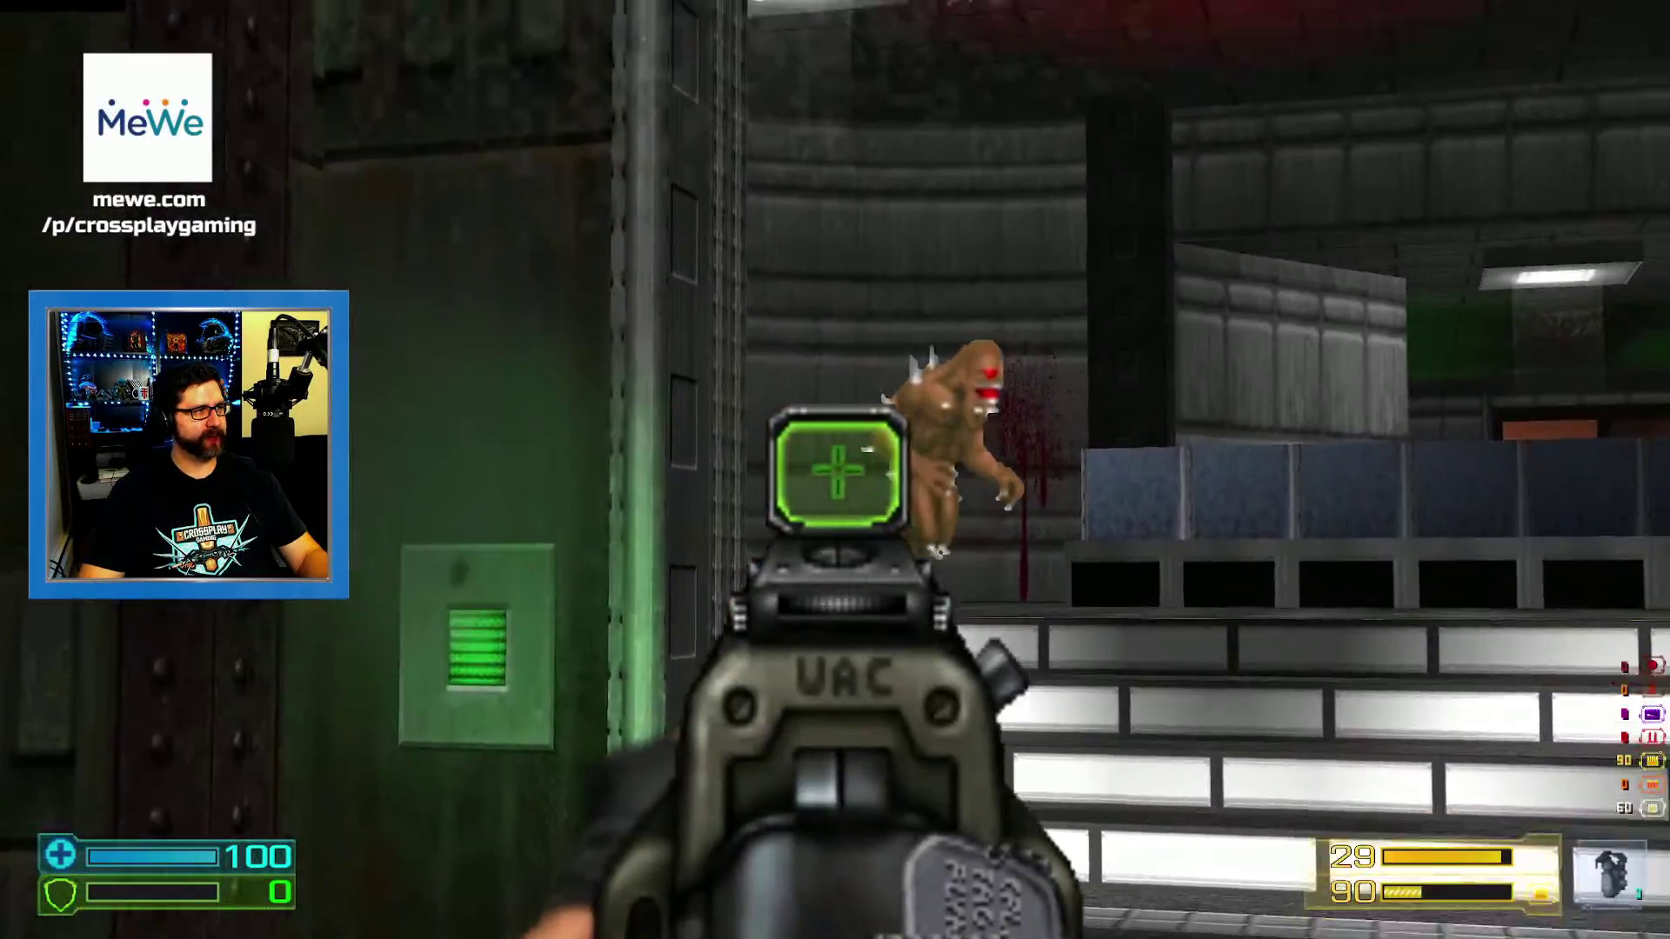
click(835, 469)
click(835, 470)
key(w)
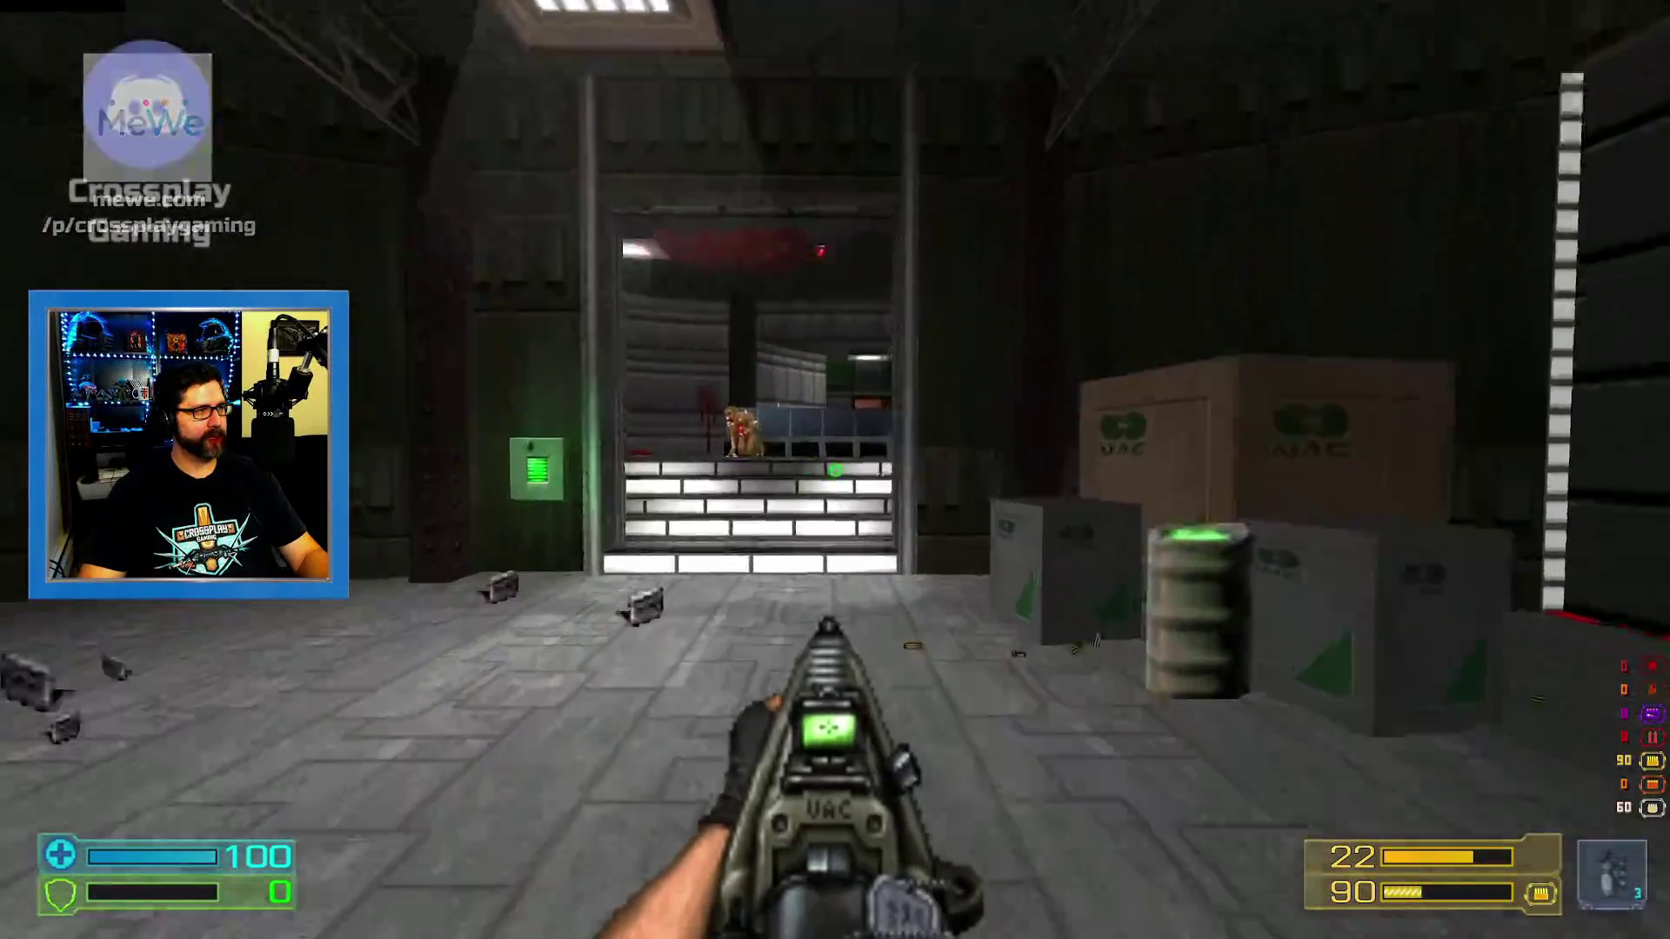
click(835, 470)
key(s)
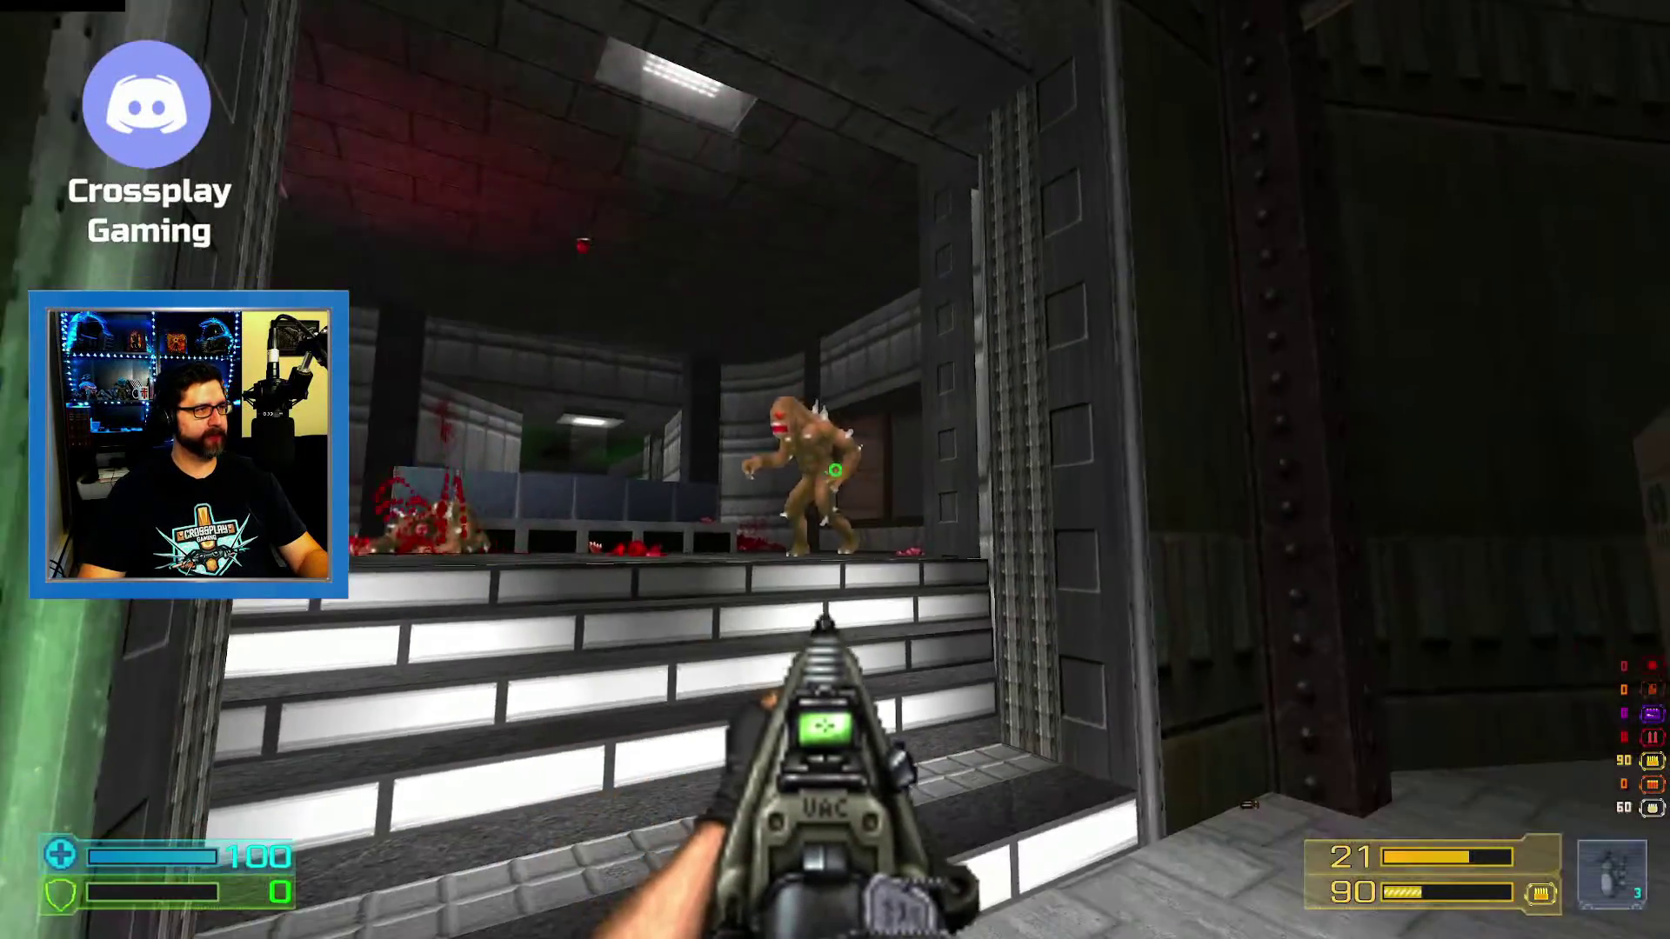
click(835, 470)
click(835, 470)
Step: Pause the game and open its options
key(Escape)
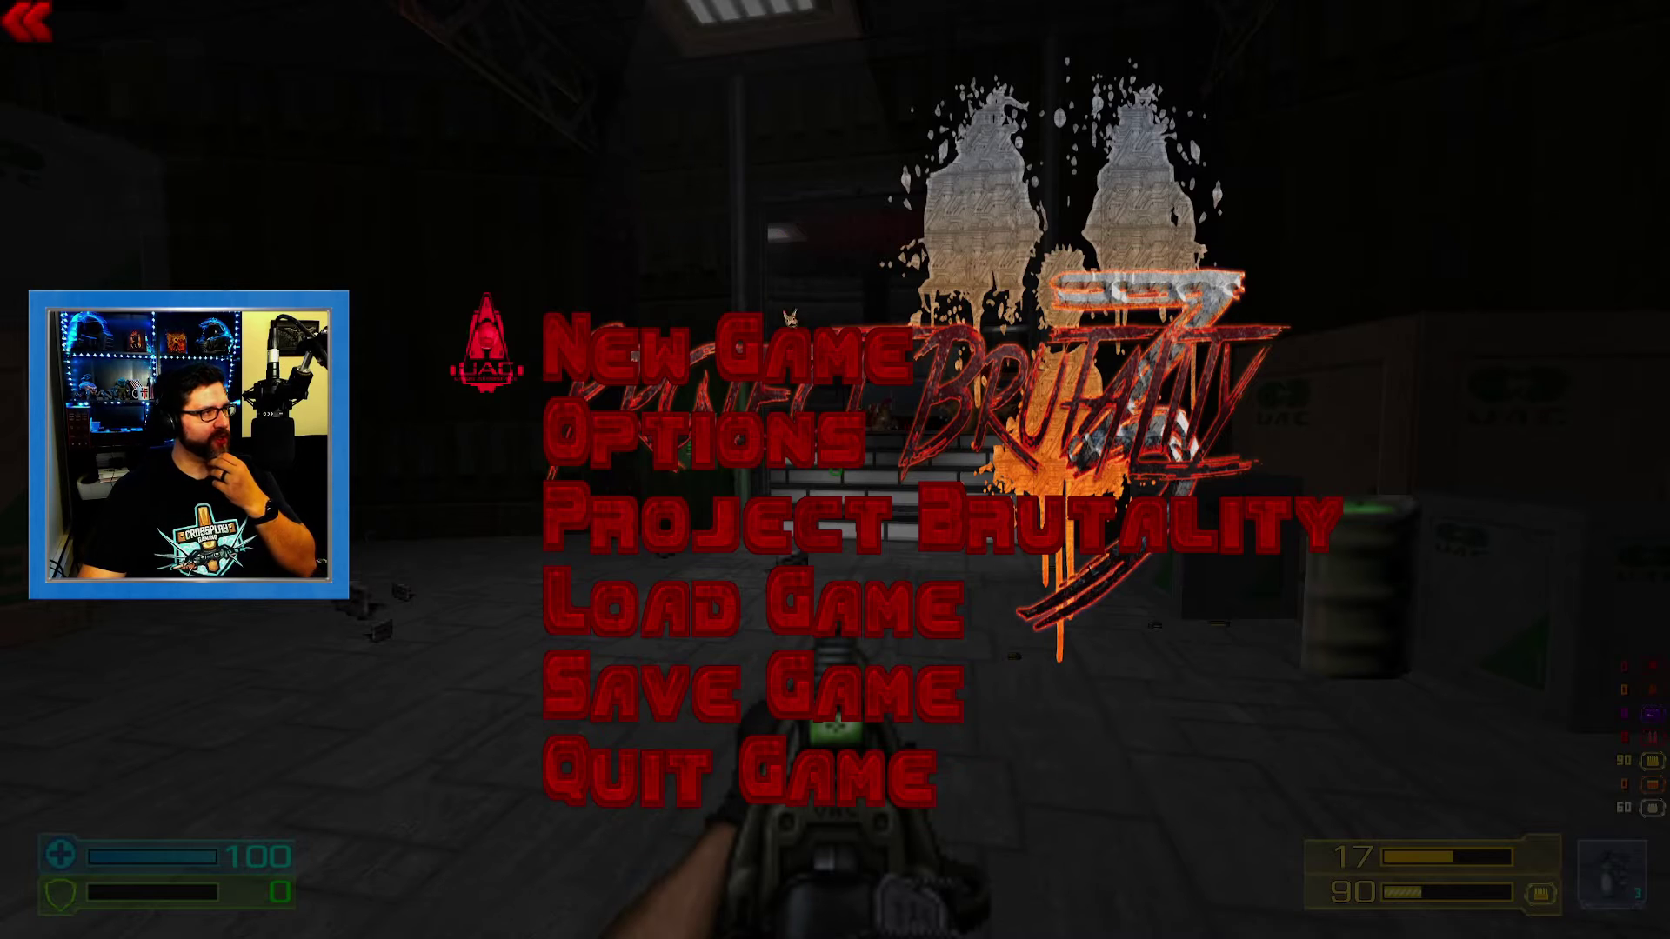
click(557, 436)
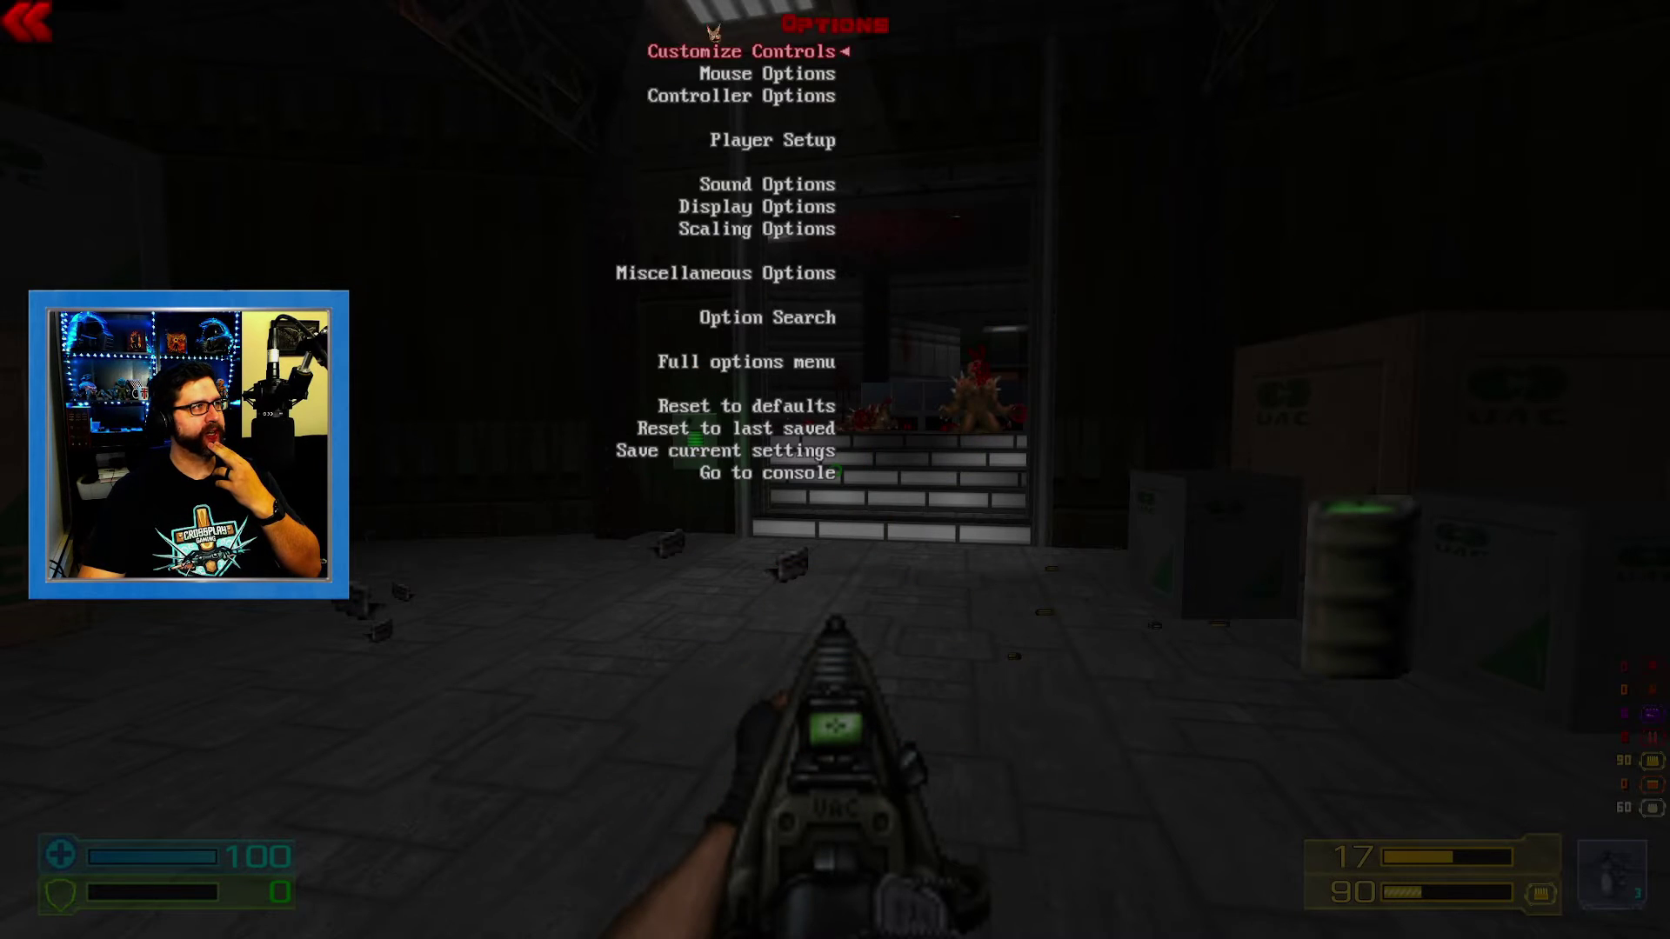